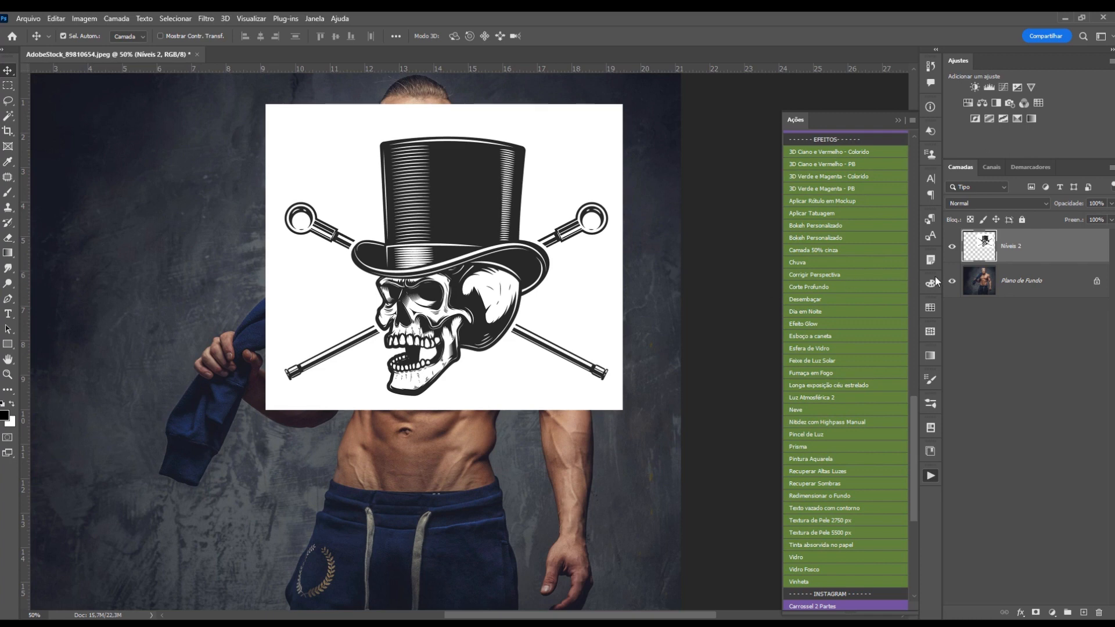
Set the skull artwork layer's blend mode to Multiplicação and shift the artwork slightly across the man's torso.
click(969, 202)
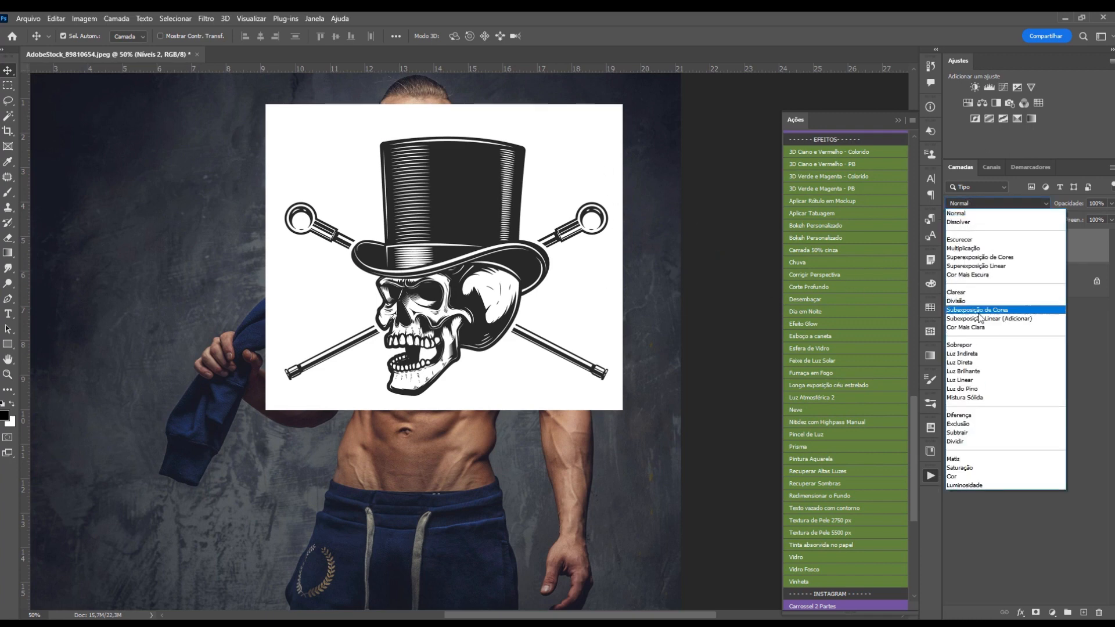
click(965, 248)
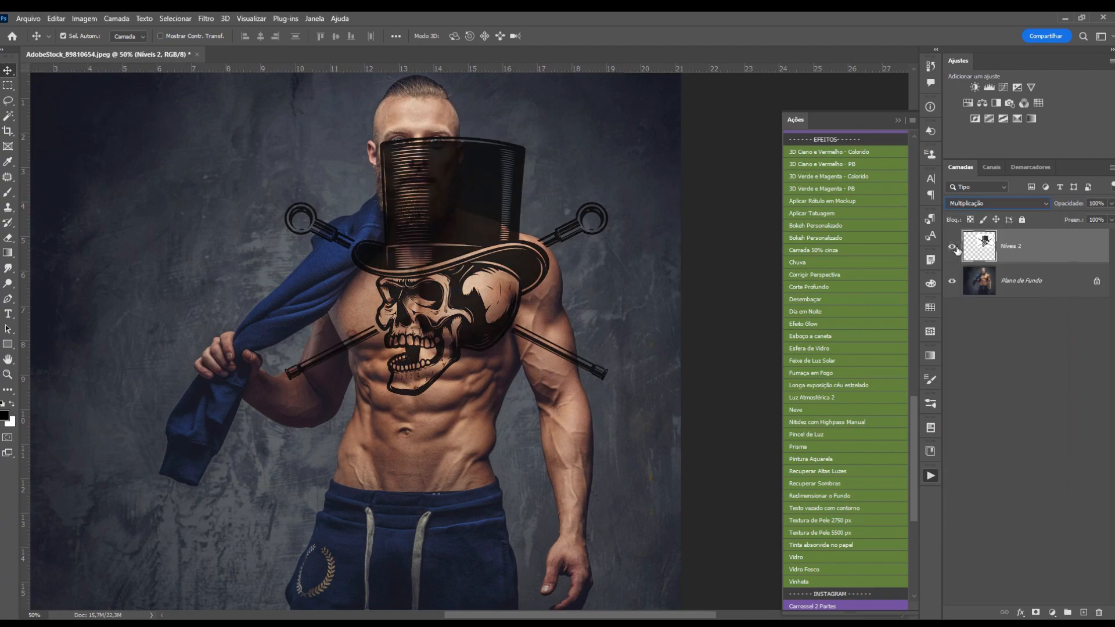
drag(447, 241, 478, 252)
Scale the skull artwork to about 49%, rotate it about 6°, and place it over the man's abdomen and waist.
key(ctrl+t)
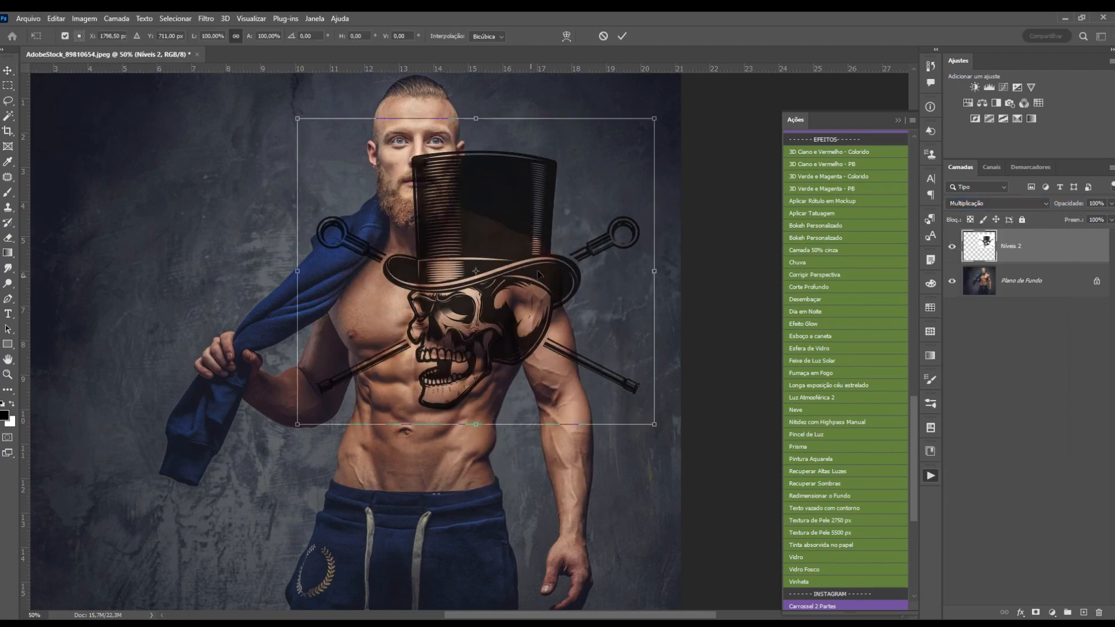
drag(668, 272, 666, 292)
drag(492, 119, 481, 237)
drag(487, 365, 471, 430)
drag(464, 302, 463, 336)
drag(542, 422, 481, 422)
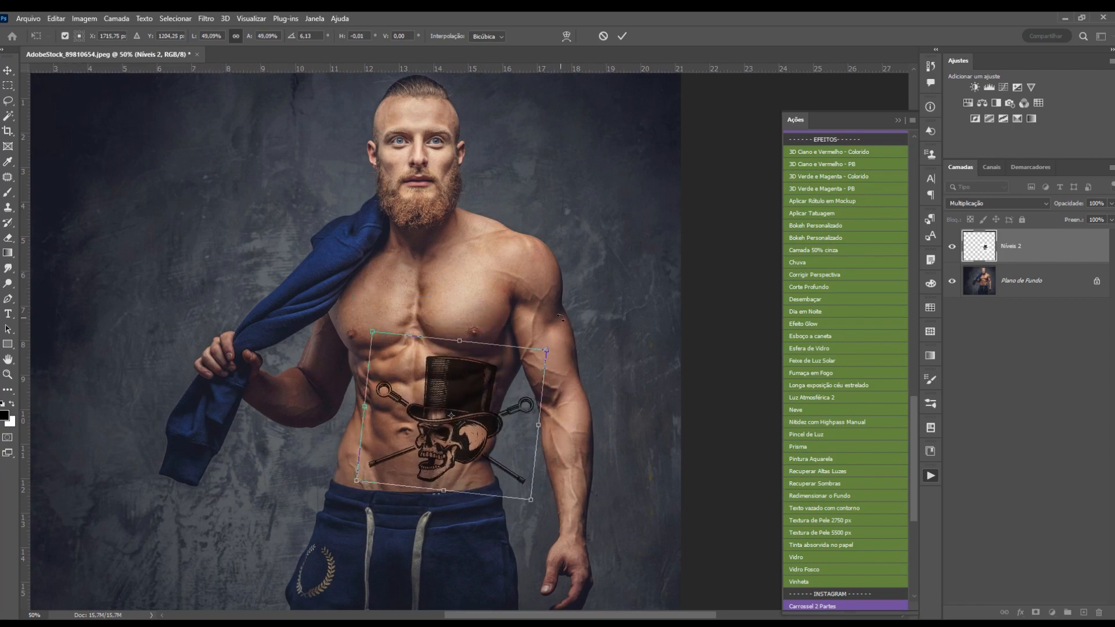
key(ctrl+plus)
key(ctrl+plus)
scroll(560, 317, down, 3)
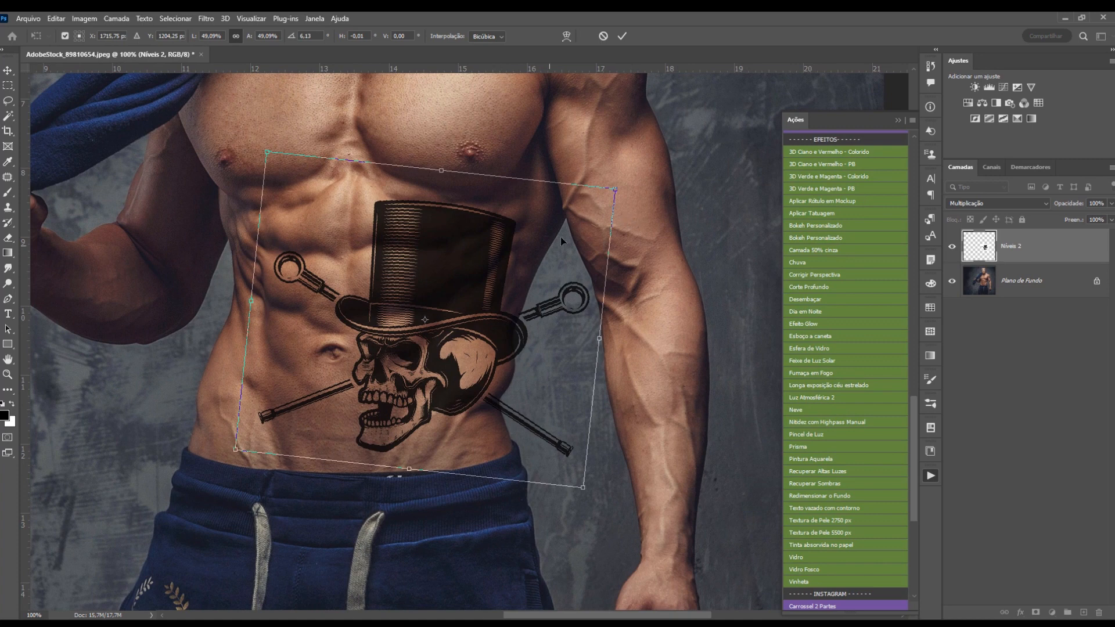
key(Return)
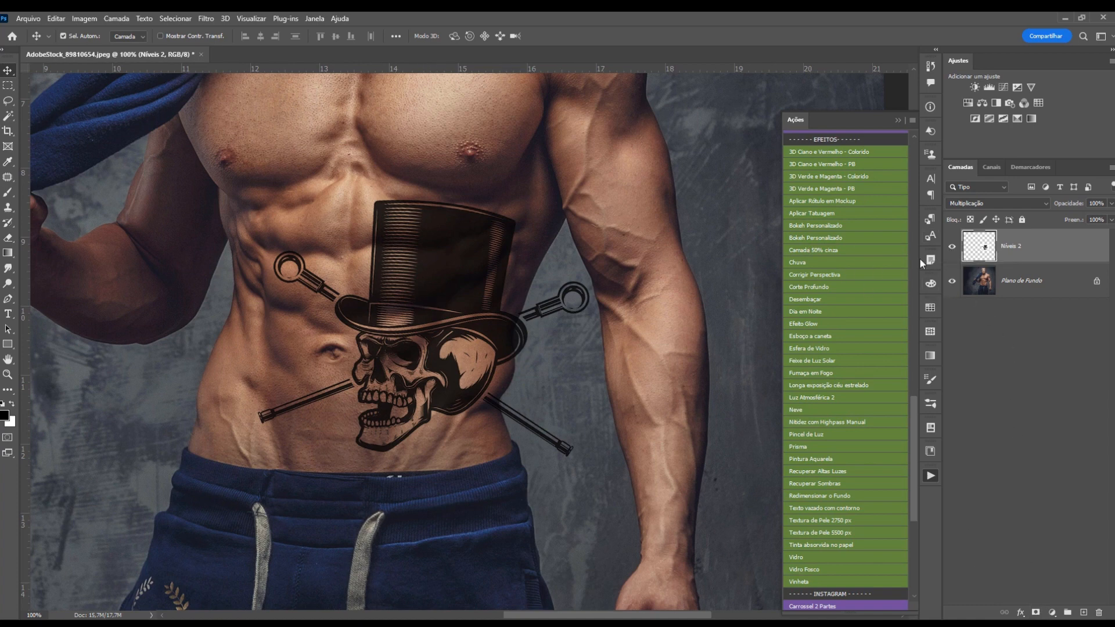
Run the Aplicar Tatuagem action on the skull layer and add a layer mask to it.
click(834, 214)
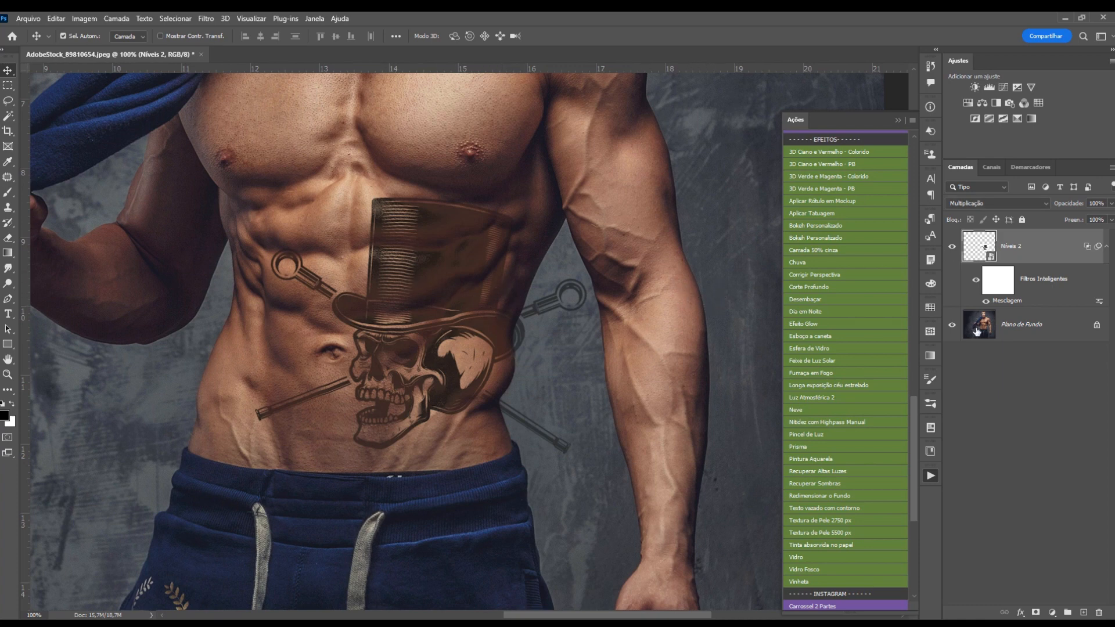
click(1037, 612)
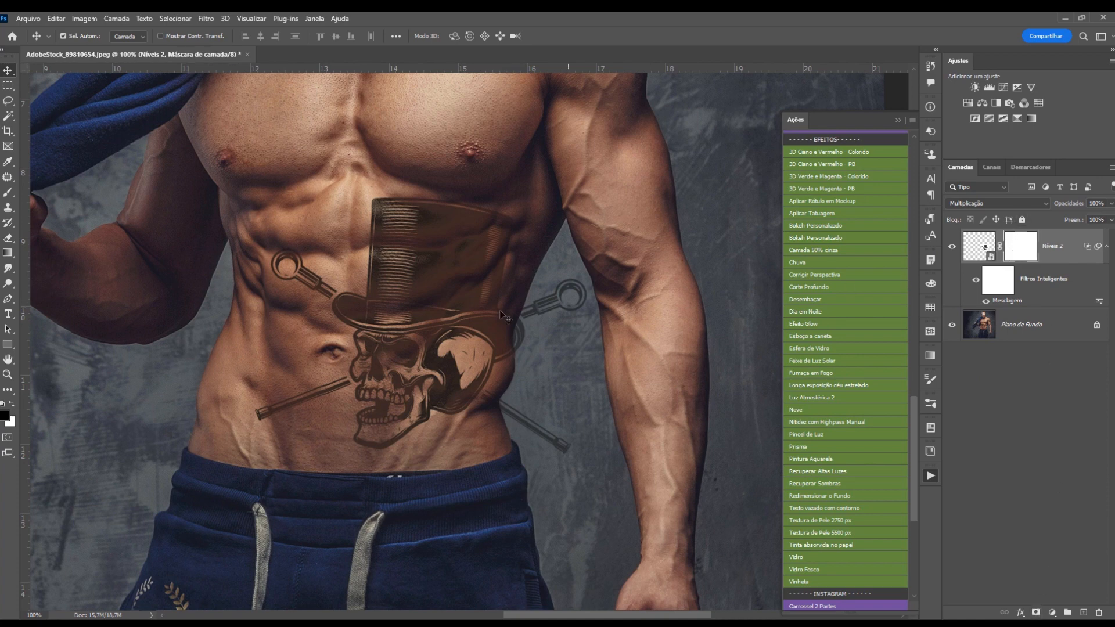
Paint black on the layer mask with a small brush to hide the tattoo parts spilling past the body's waistline.
key(b)
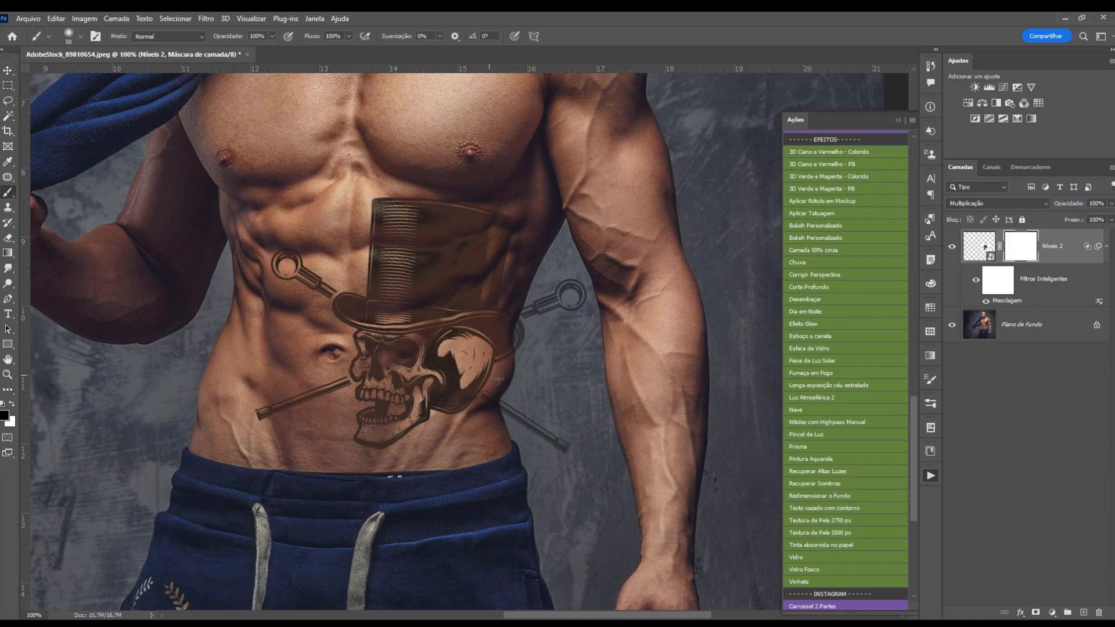
key(bracketleft)
key(bracketleft)
key(bracketleft)
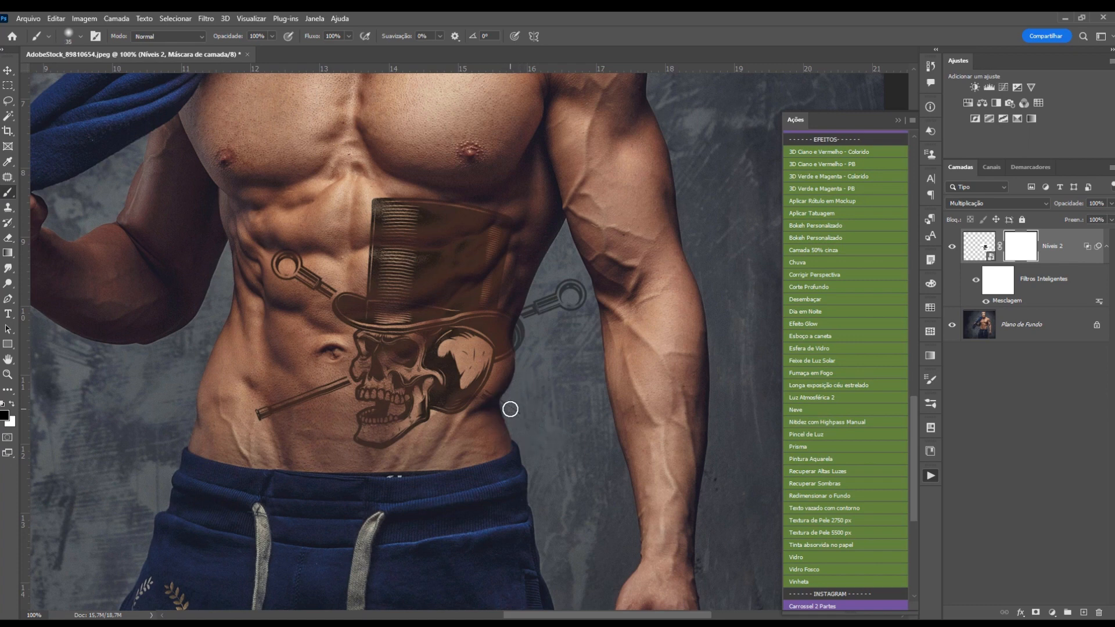
key(bracketleft)
key(bracketleft)
key(bracketleft)
mouse_move(521, 355)
mouse_down()
mouse_move(547, 305)
mouse_move(535, 321)
mouse_move(578, 316)
mouse_move(515, 319)
mouse_up()
key(bracketright)
key(bracketright)
key(bracketright)
key(bracketright)
key(x)
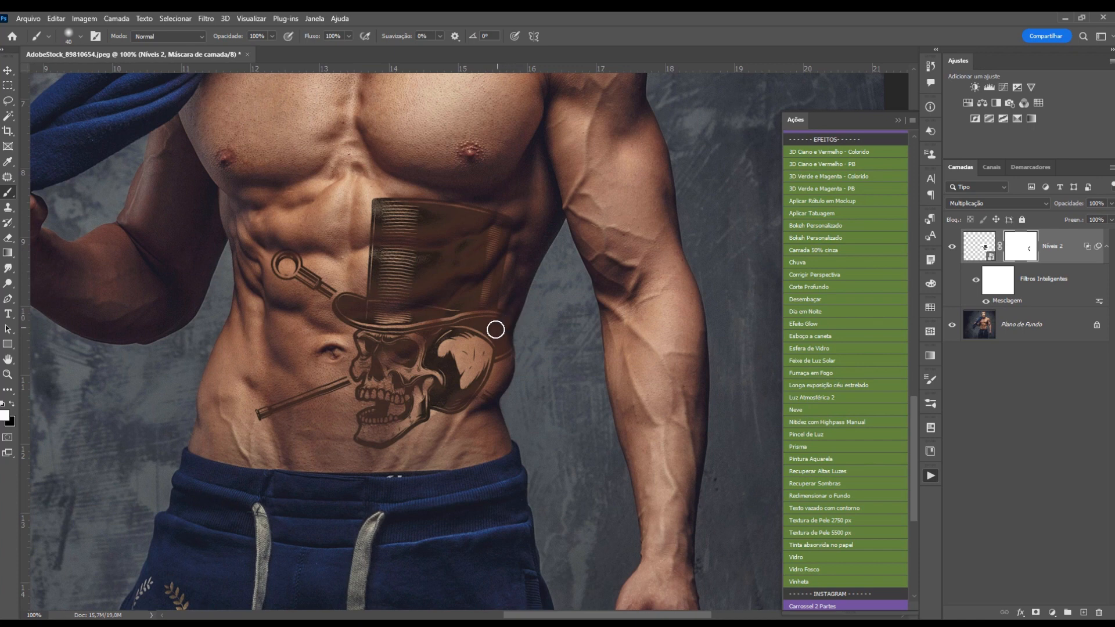
key(bracketleft)
key(bracketleft)
key(bracketleft)
key(bracketleft)
In the tattoo layer's blending options, set the underlying layer's split blend ranges to 0/44 and 121/255.
click(1063, 249)
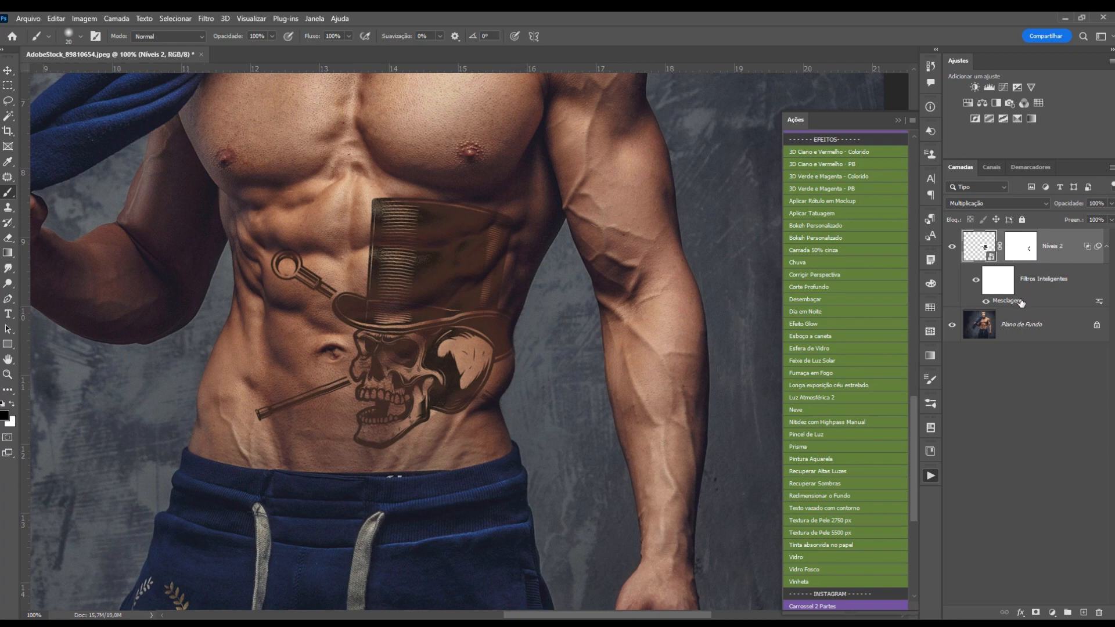
double_click(1086, 250)
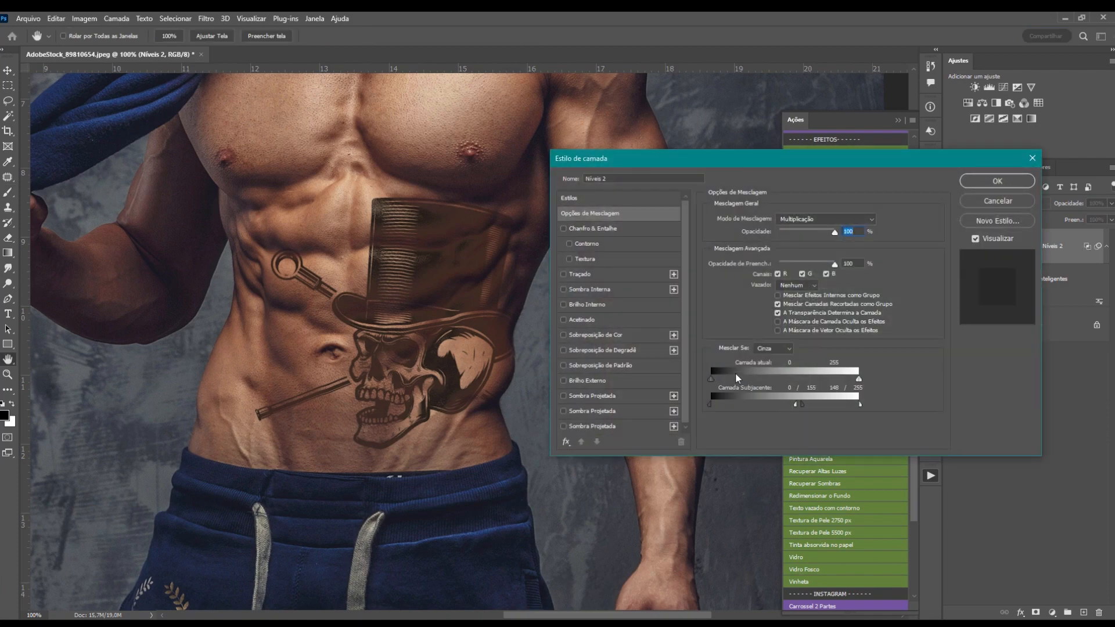
drag(794, 406, 778, 411)
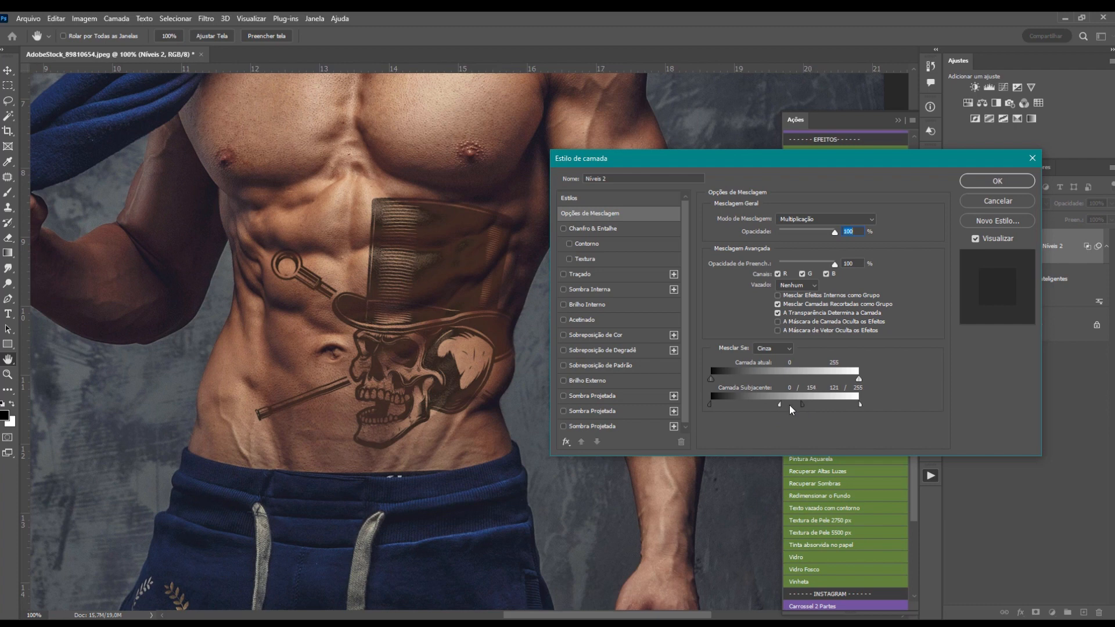
drag(781, 408, 770, 410)
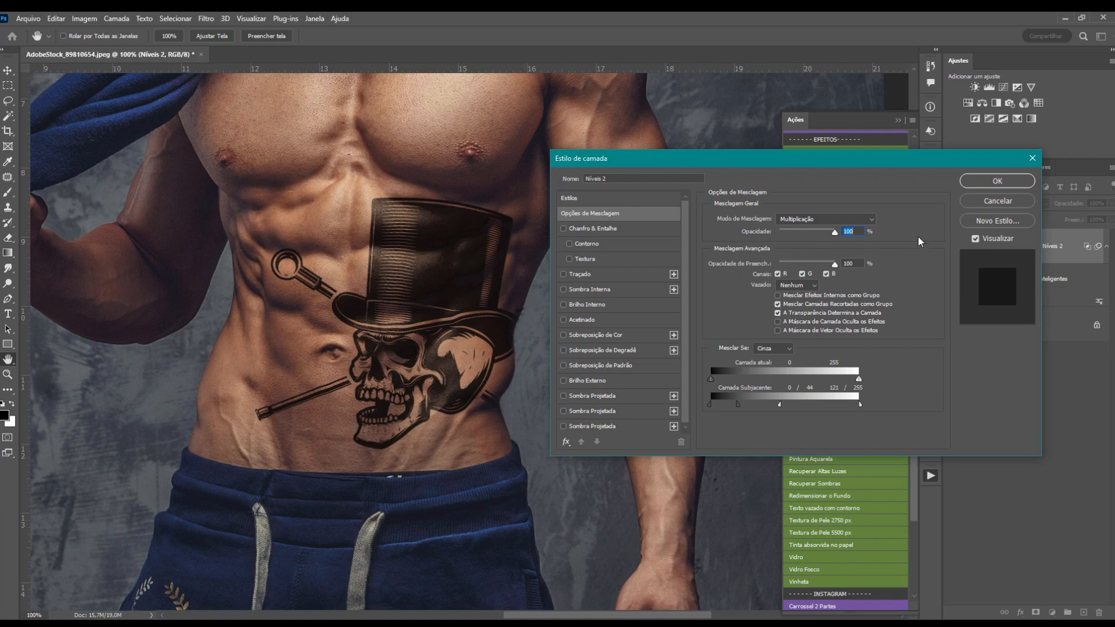
click(998, 181)
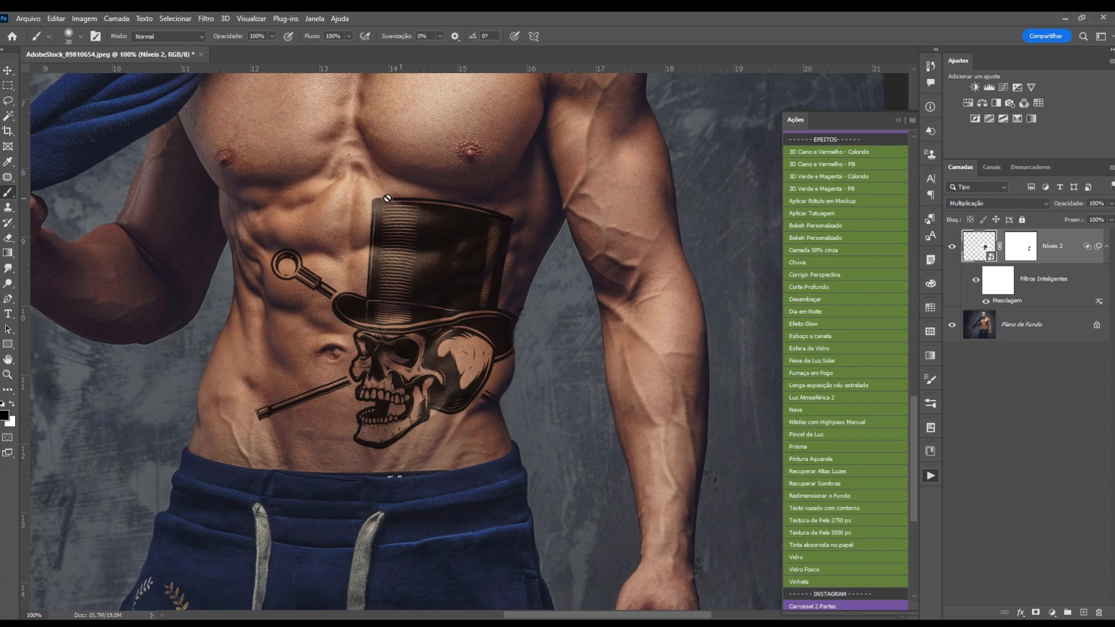
Adjust the scales of the tattoo layer's Mesclagem smart filter and reapply it with AdobeStock_89810654 copiar as the displacement map.
double_click(1008, 302)
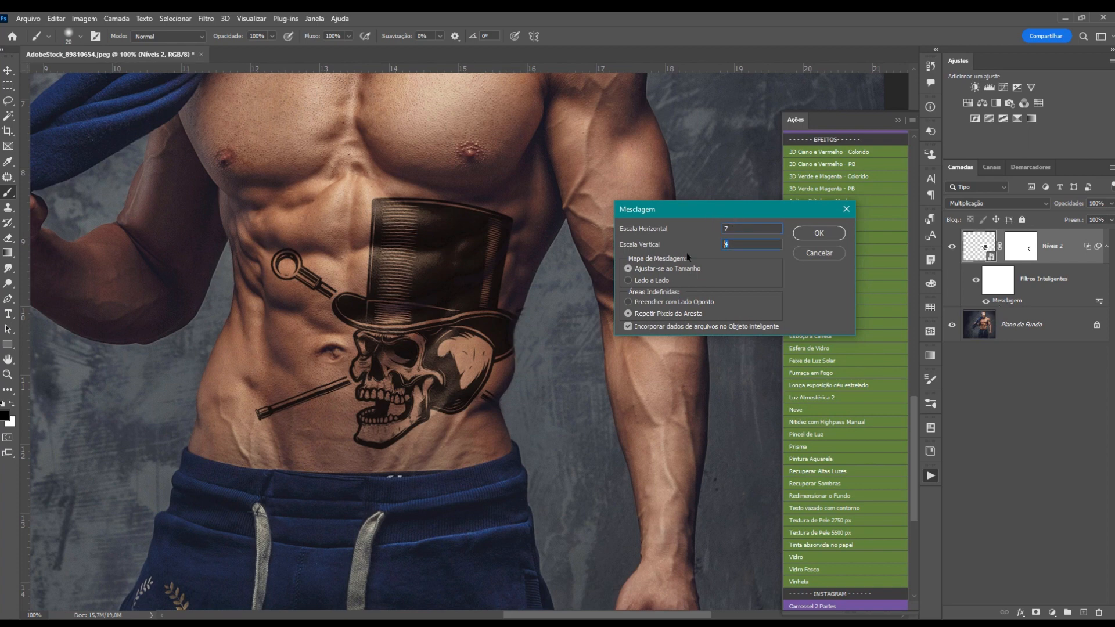
click(813, 233)
click(385, 168)
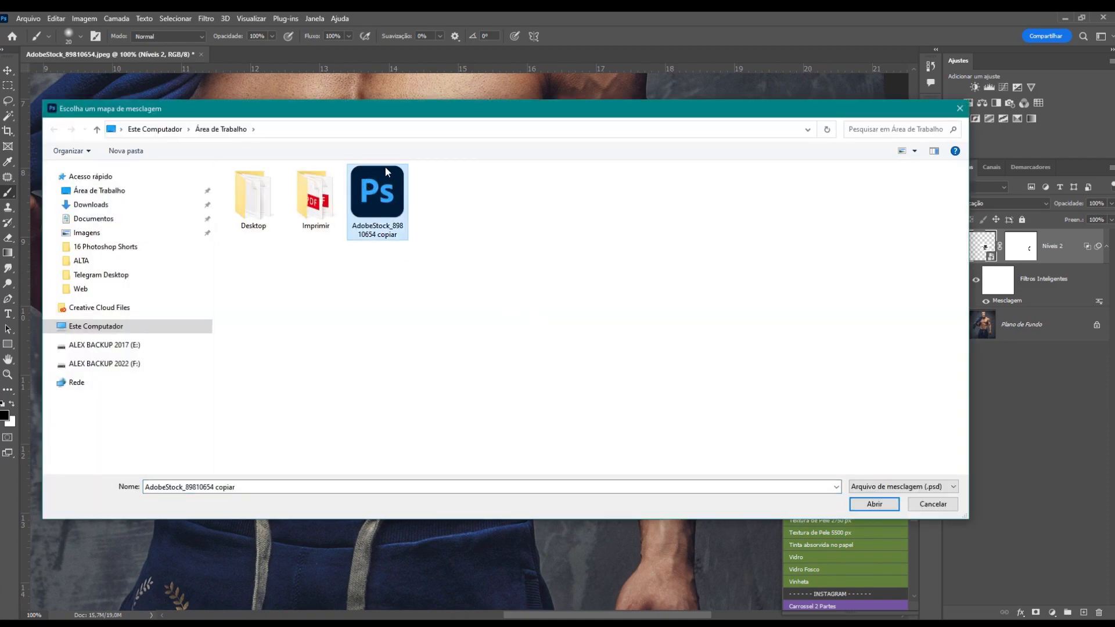
drag(398, 106, 458, 149)
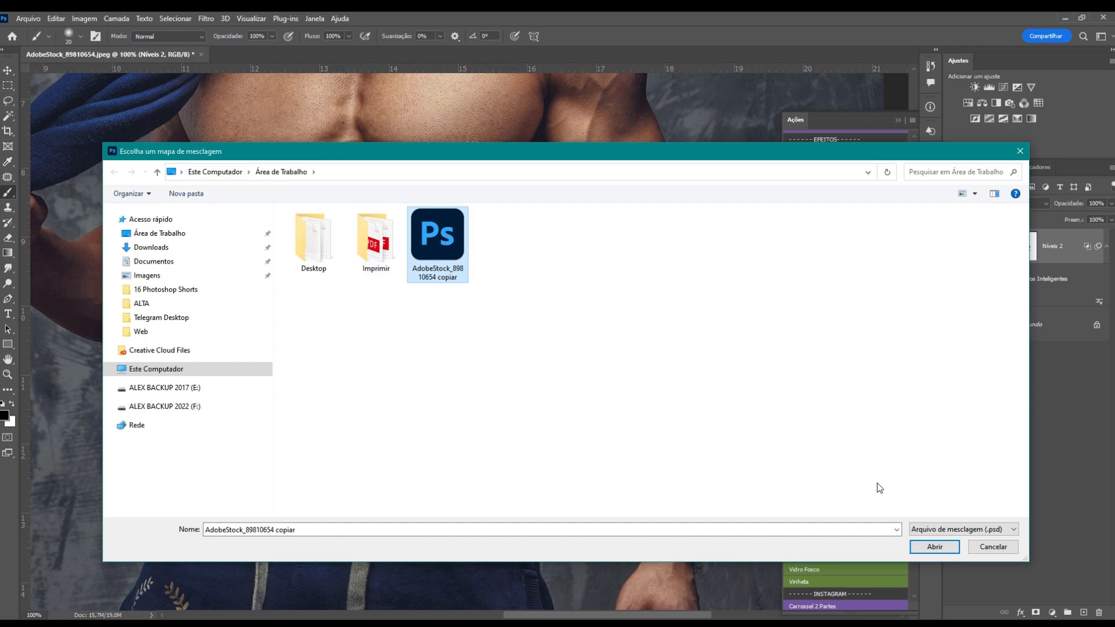
click(921, 547)
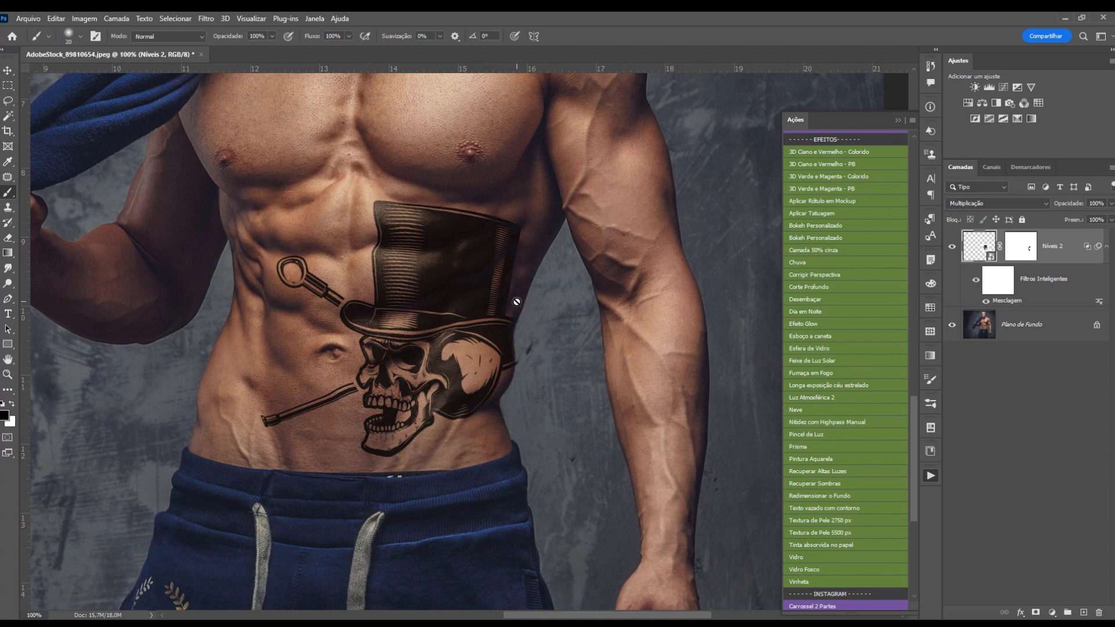
Set the Mesclagem filter's horizontal and vertical scales to 6 and apply it with the AdobeStock_89810654 copiar displacement map.
double_click(1011, 301)
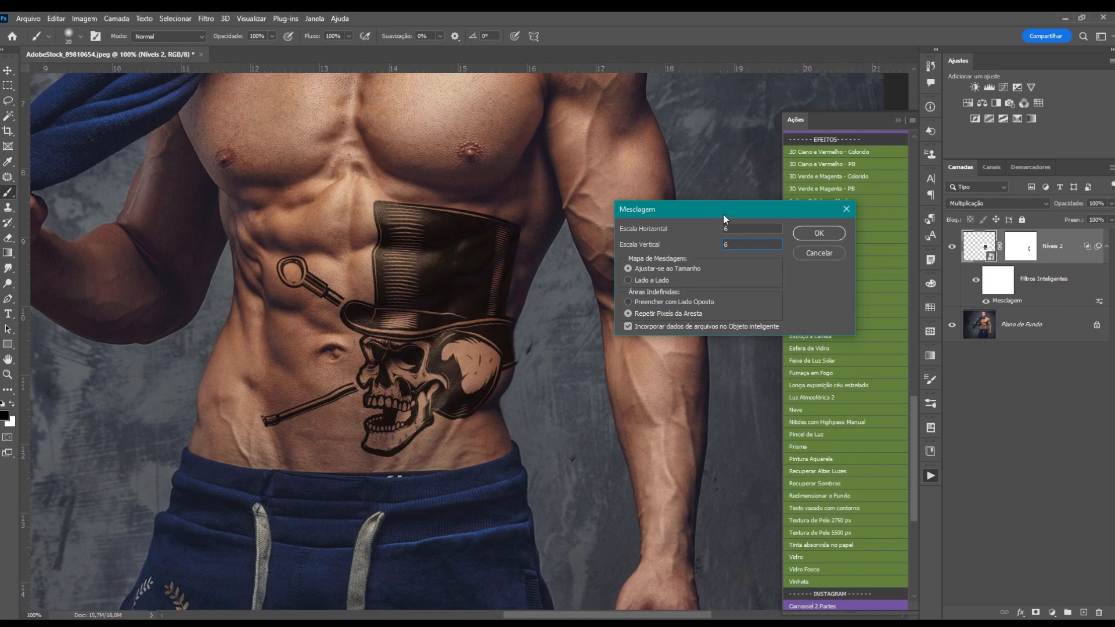
click(819, 233)
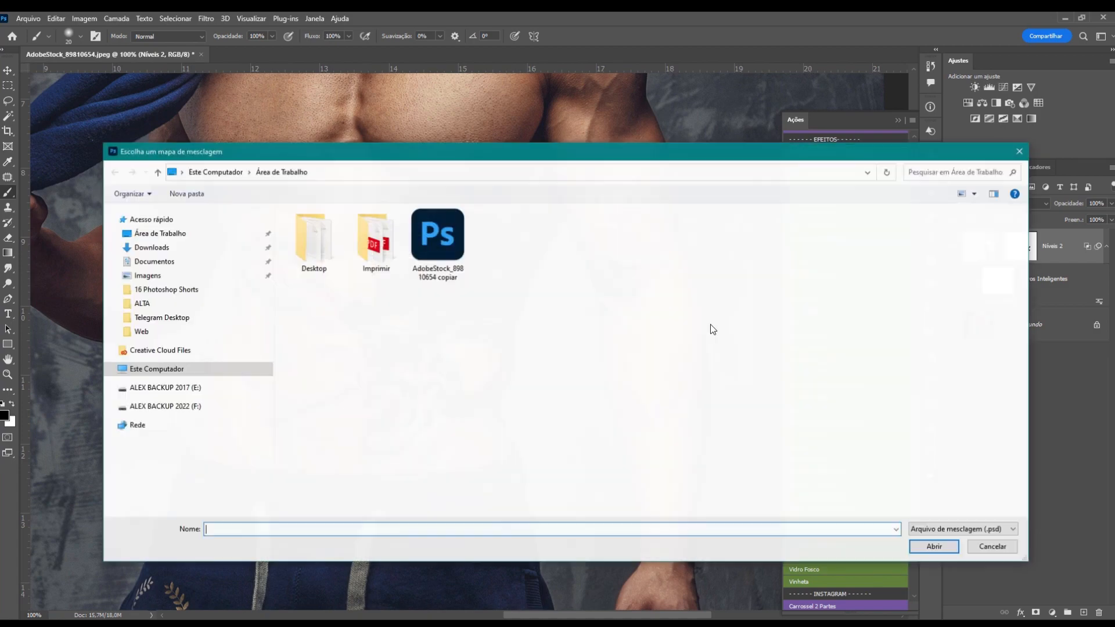
click(439, 235)
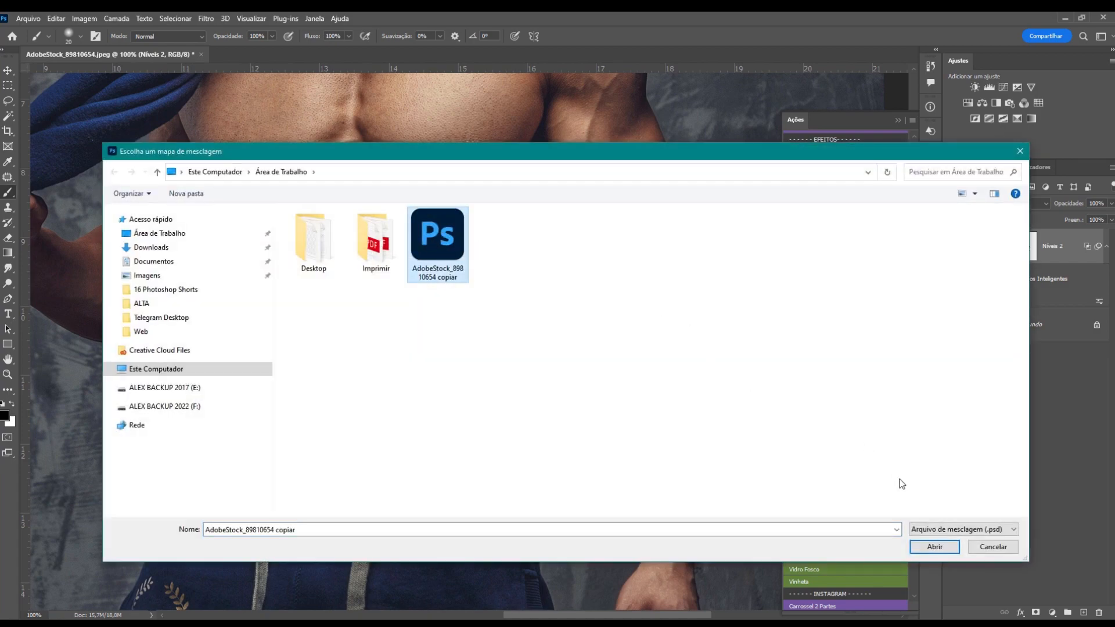
click(922, 546)
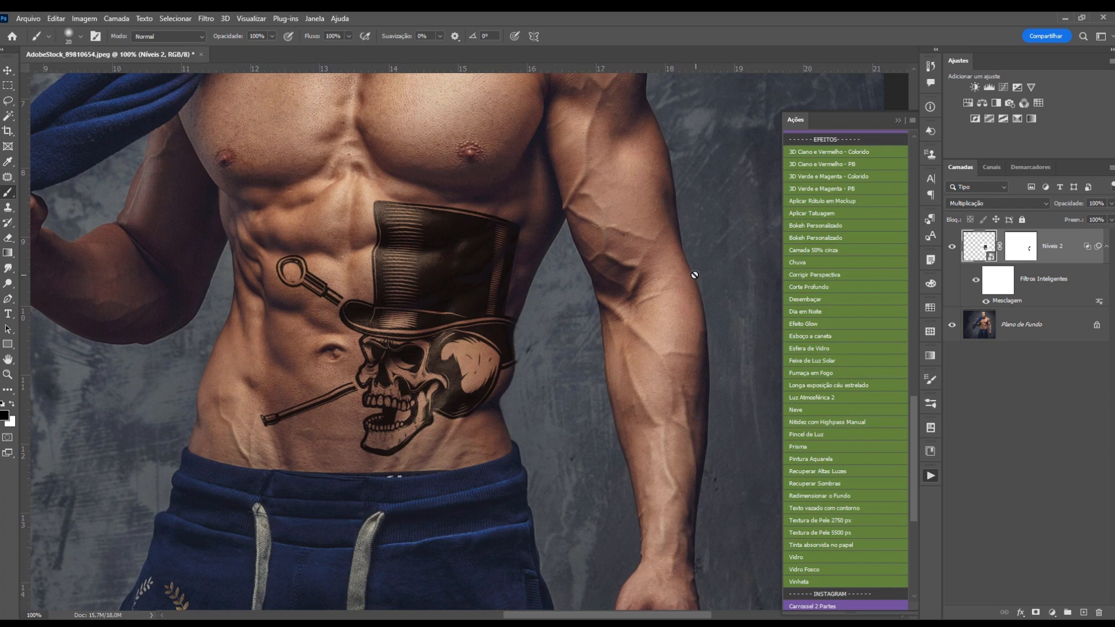
Make the tattoo layer's mask active and switch the foreground colour to black.
click(1017, 246)
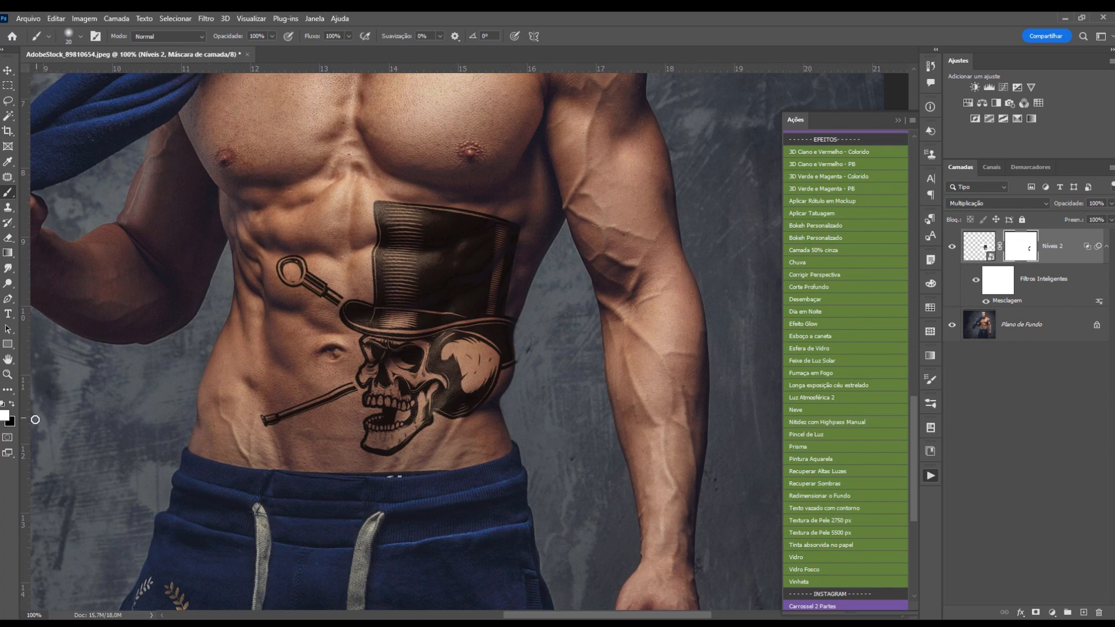
click(11, 403)
key(x)
key(x)
key(space)
Lower the tattoo layer's opacity to 80%.
drag(499, 285, 506, 349)
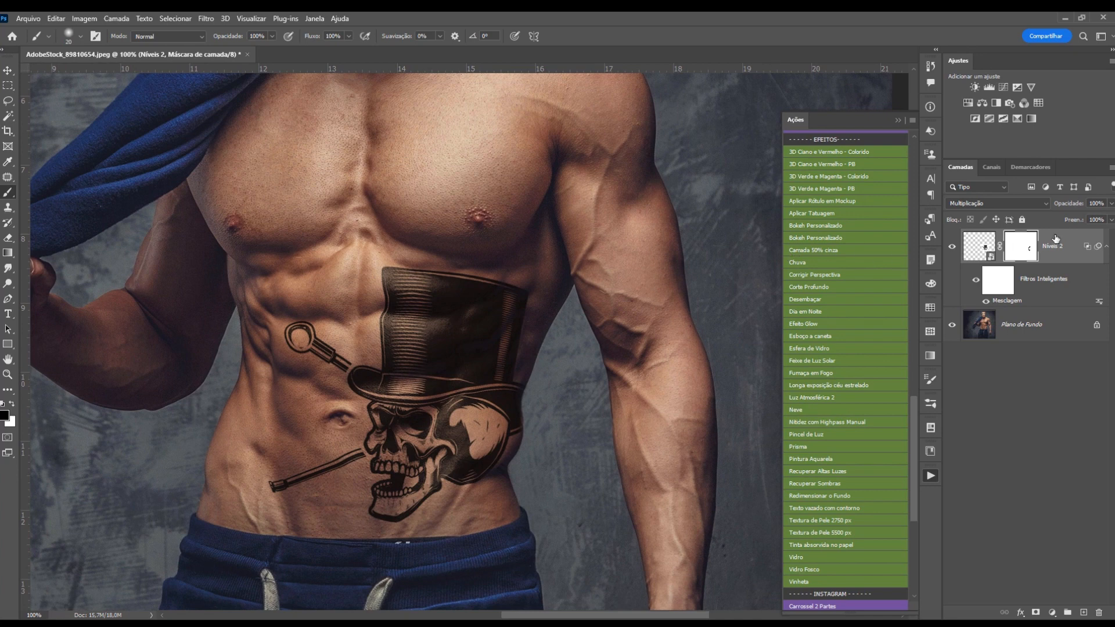
drag(1071, 207, 1073, 206)
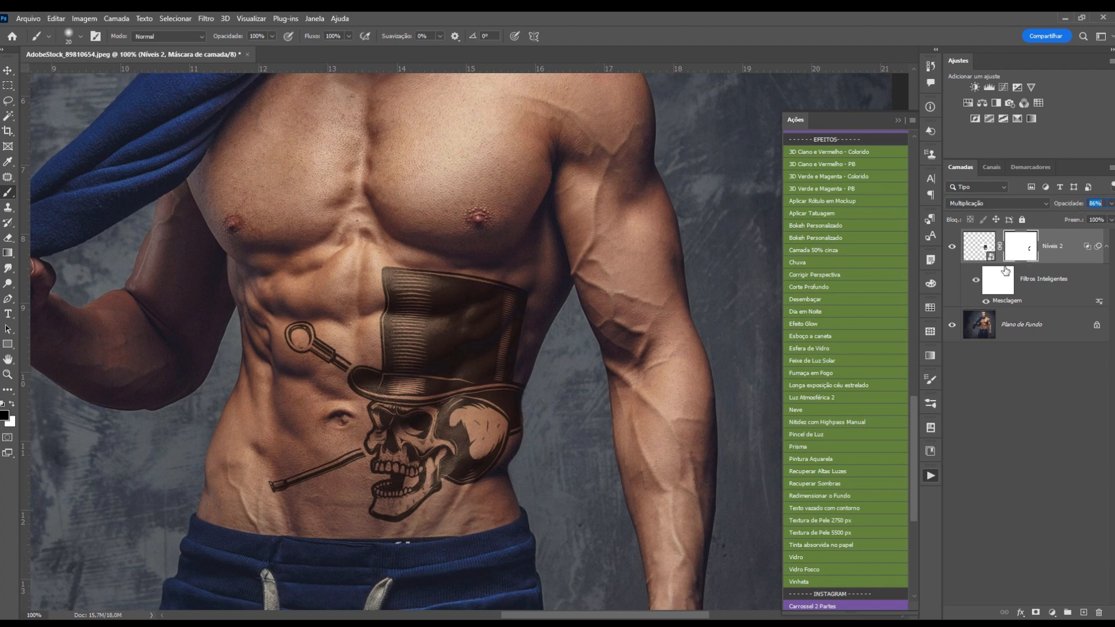
drag(1073, 207, 1070, 207)
Compare the whole photo with and without the tattoo by hiding and showing the tattoo layer.
key(ctrl+minus)
key(ctrl+minus)
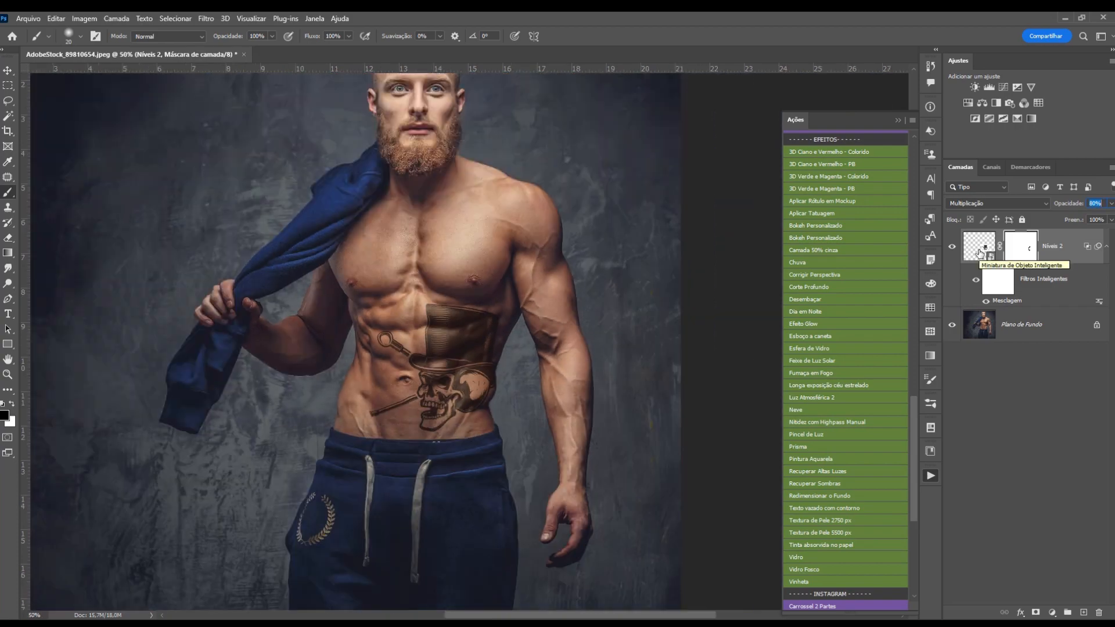
drag(585, 231, 552, 286)
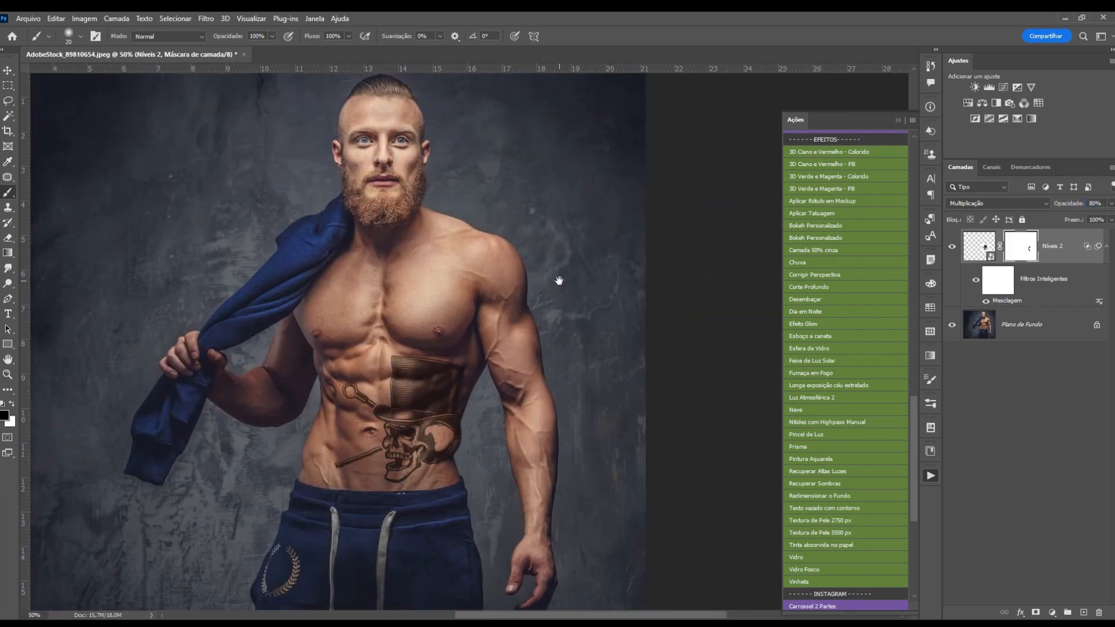
click(954, 249)
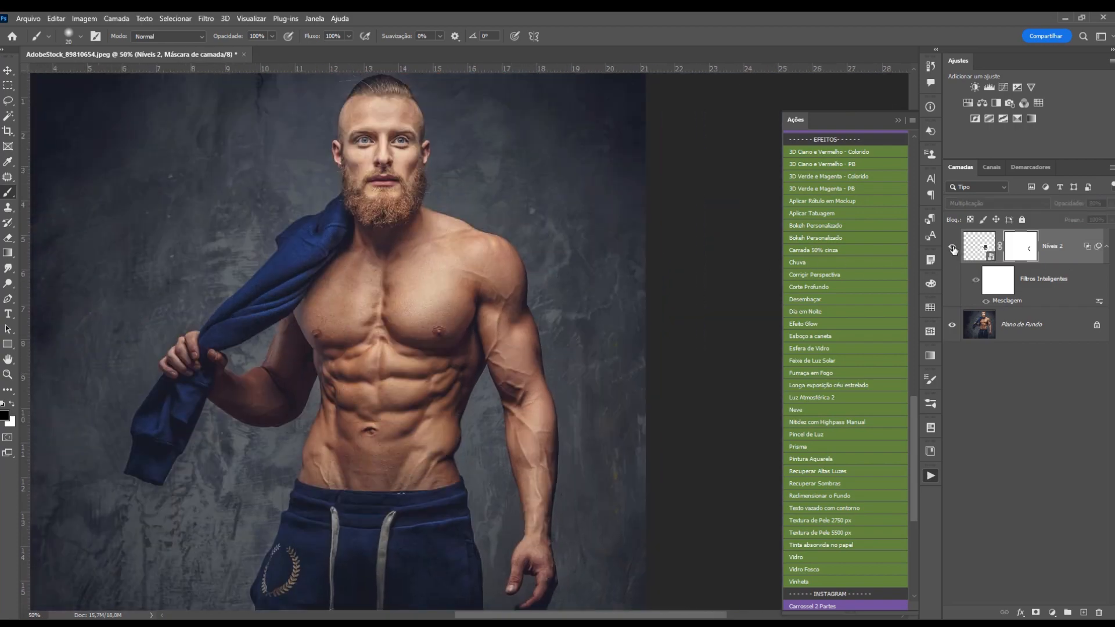
click(954, 248)
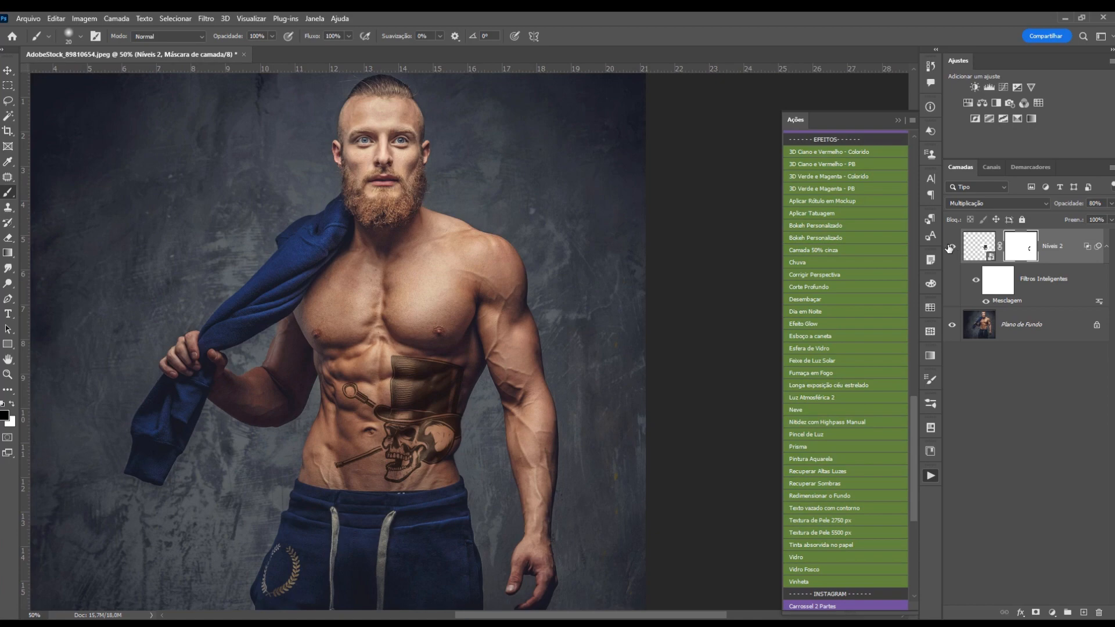
key(ctrl+1)
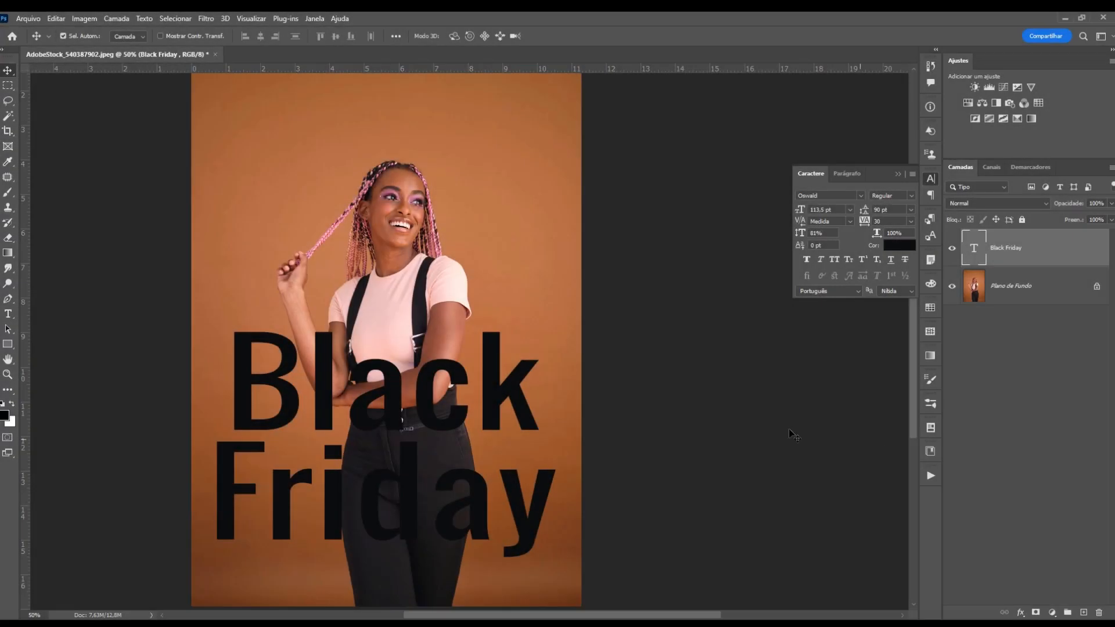
Move the Black Friday text slightly upward over the woman's photo and confirm #040507 as its text colour.
mouse_move(498, 405)
mouse_down()
mouse_move(509, 268)
mouse_move(501, 324)
mouse_move(462, 407)
mouse_move(489, 393)
mouse_up()
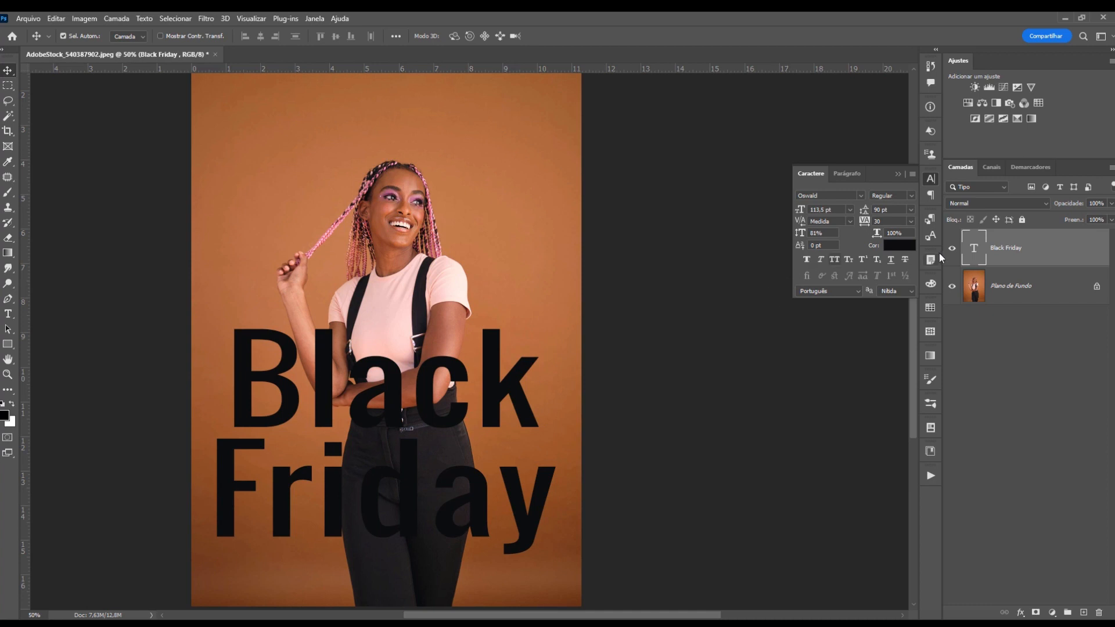
click(901, 246)
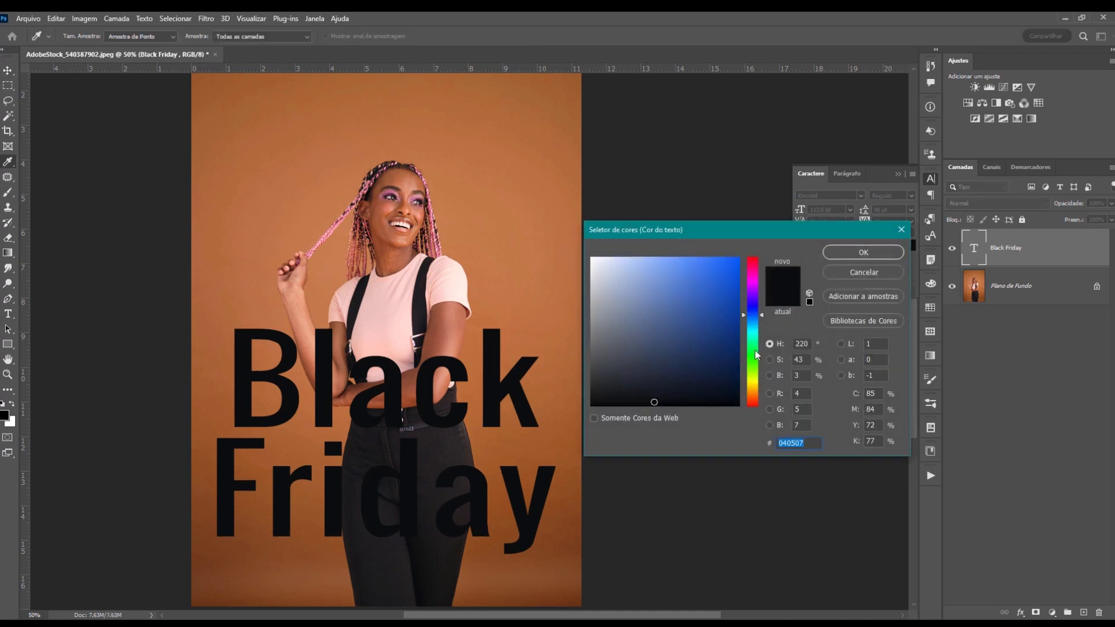
click(847, 254)
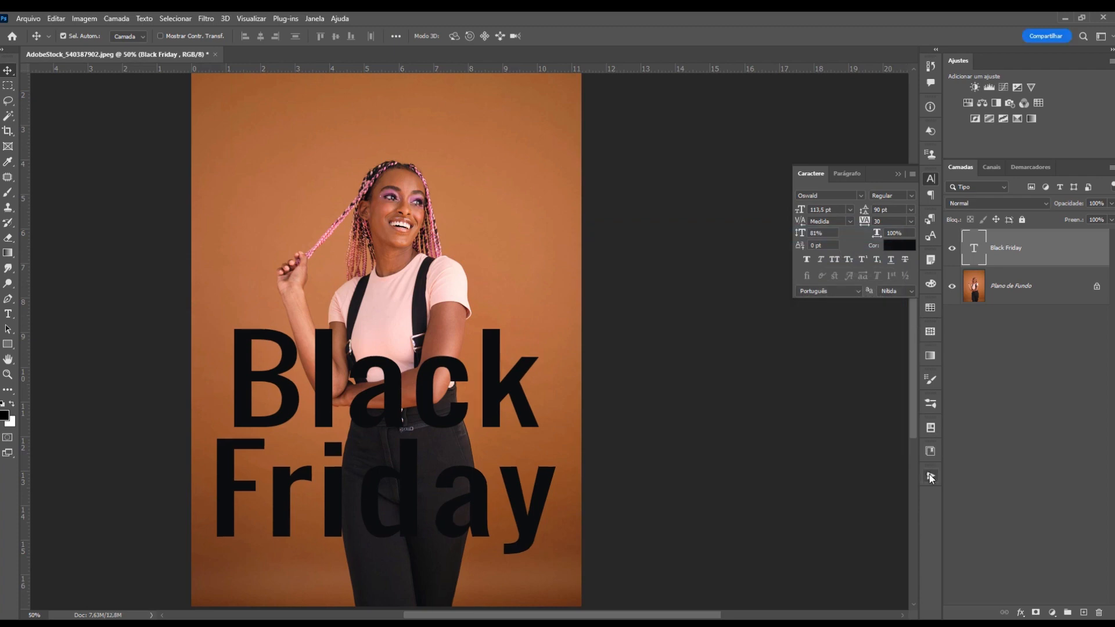
Run the Texto vazado com contorno action on the Black Friday text and move the text and its outlined copy slightly down together.
click(931, 451)
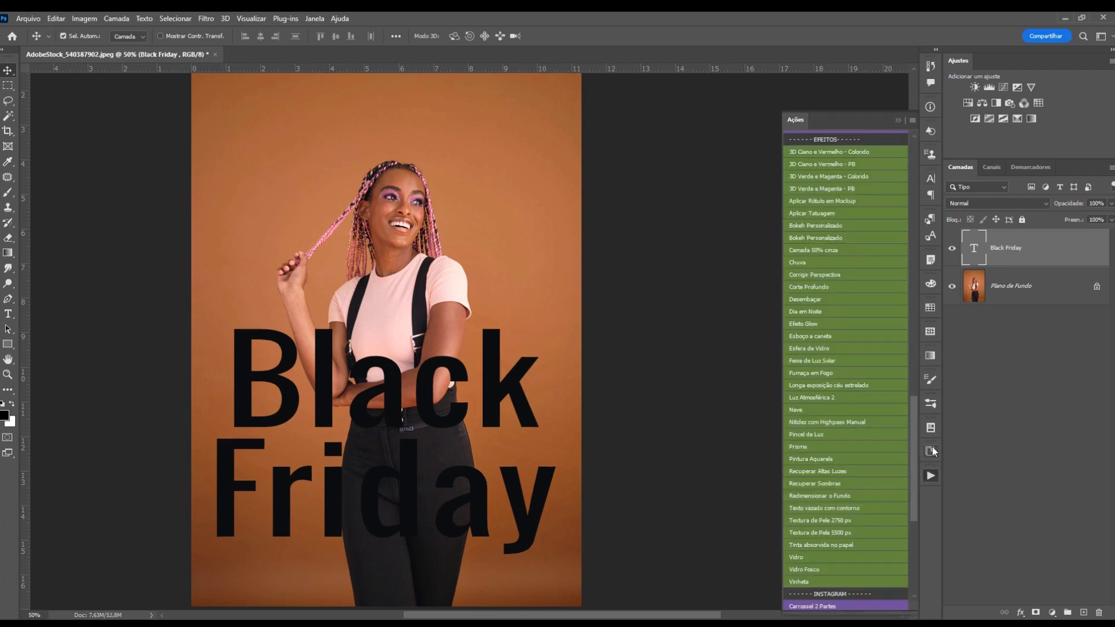
click(858, 509)
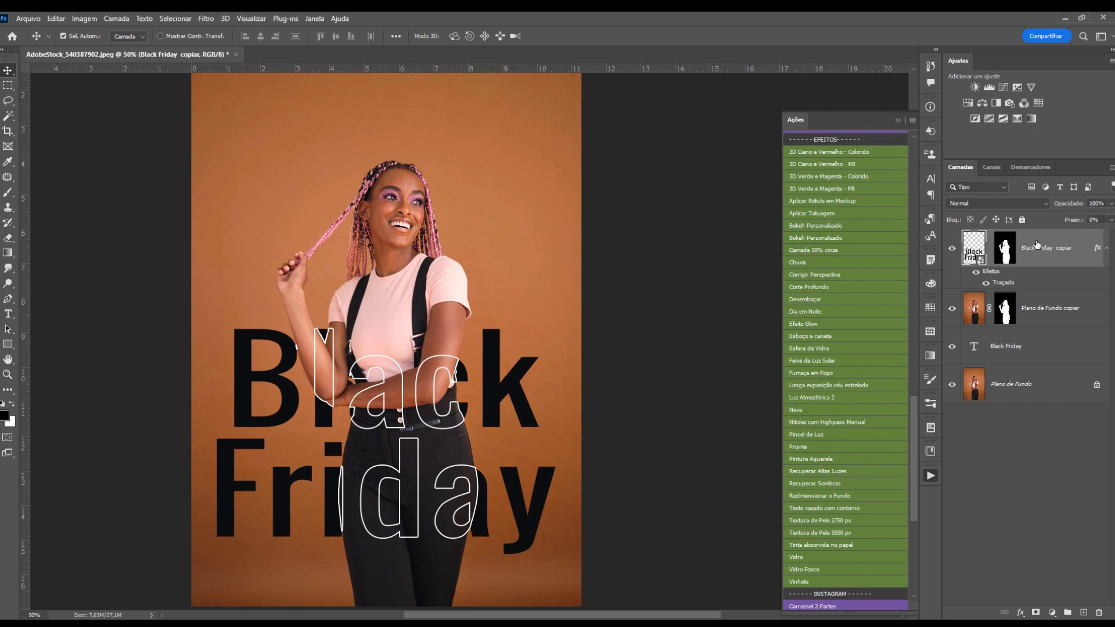
ctrl+click(1031, 346)
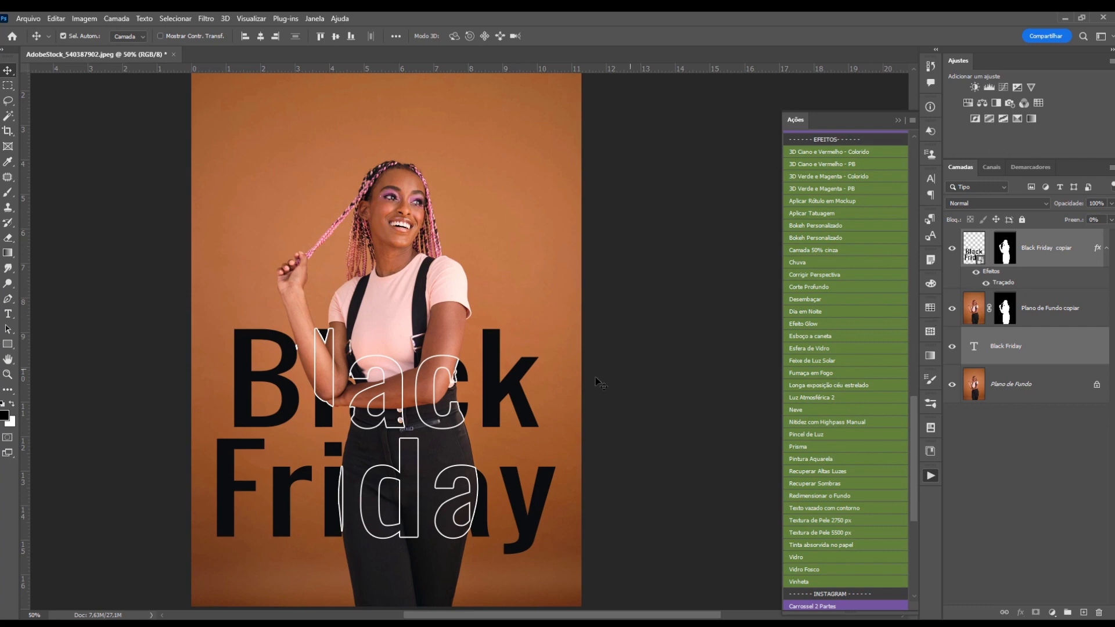
drag(496, 360, 497, 345)
drag(503, 247, 492, 413)
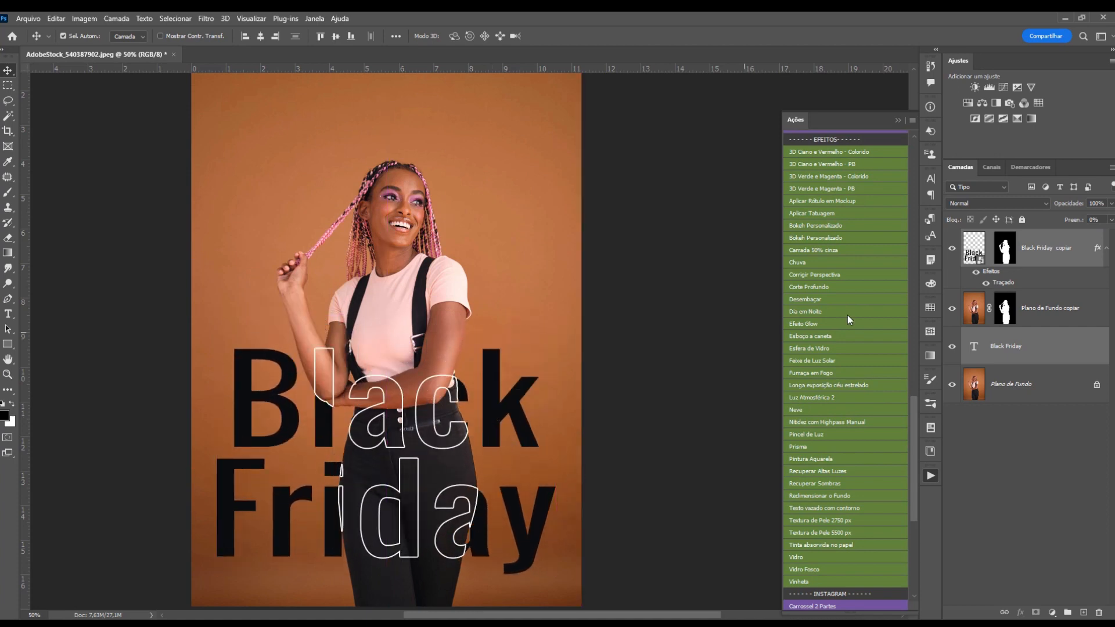
Set the stroke colour of the outlined text copy to the orange #bd703c sampled from the photo's background.
click(1003, 284)
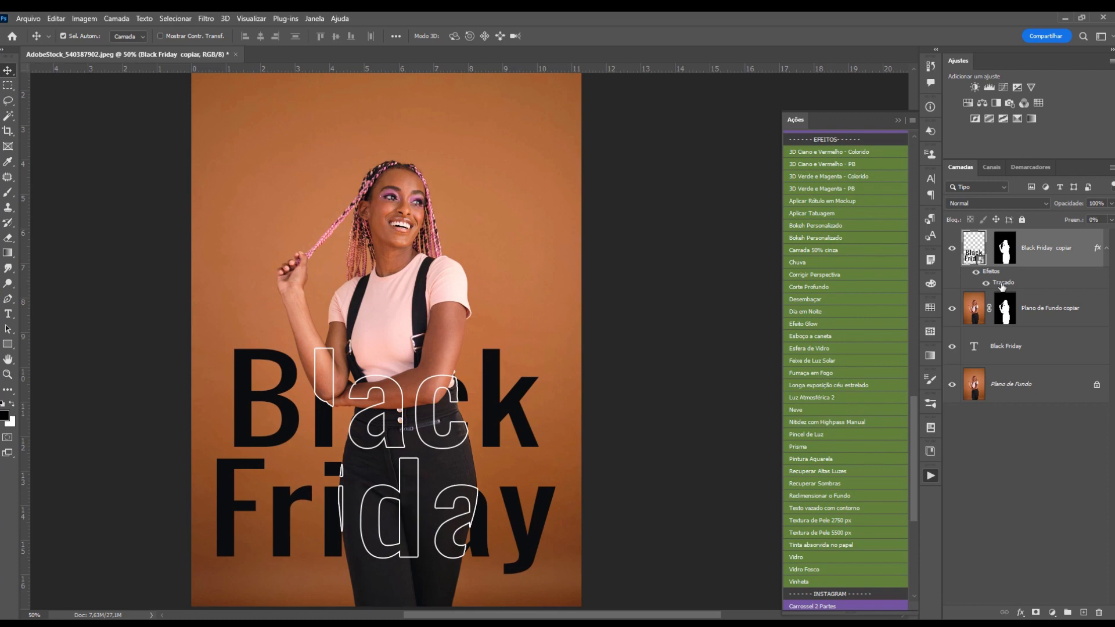
double_click(1003, 284)
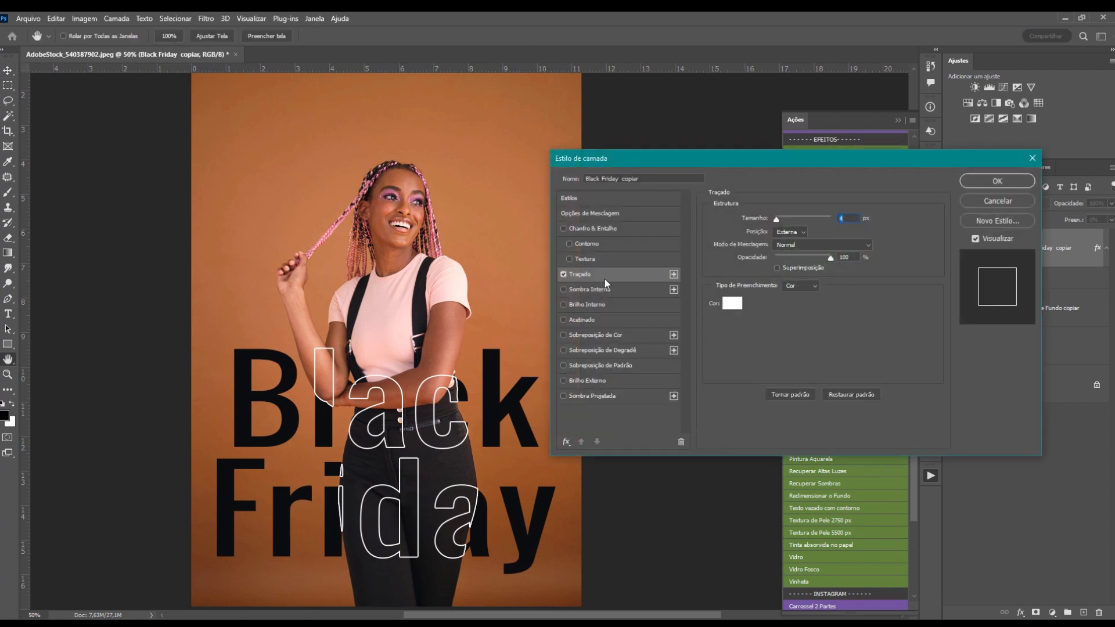
click(731, 304)
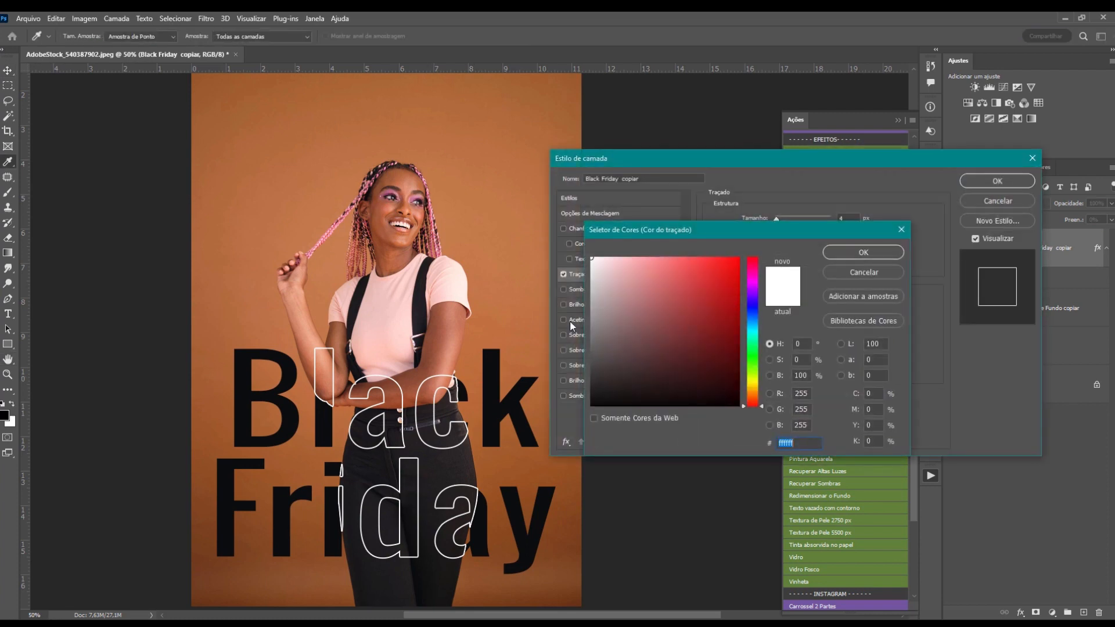
click(495, 483)
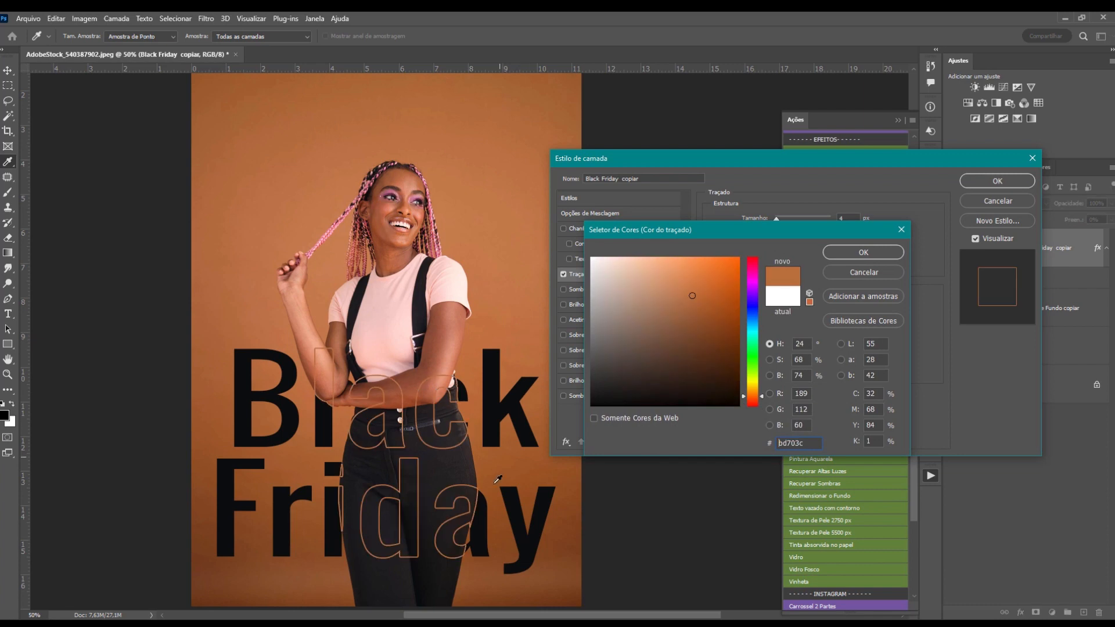
click(871, 255)
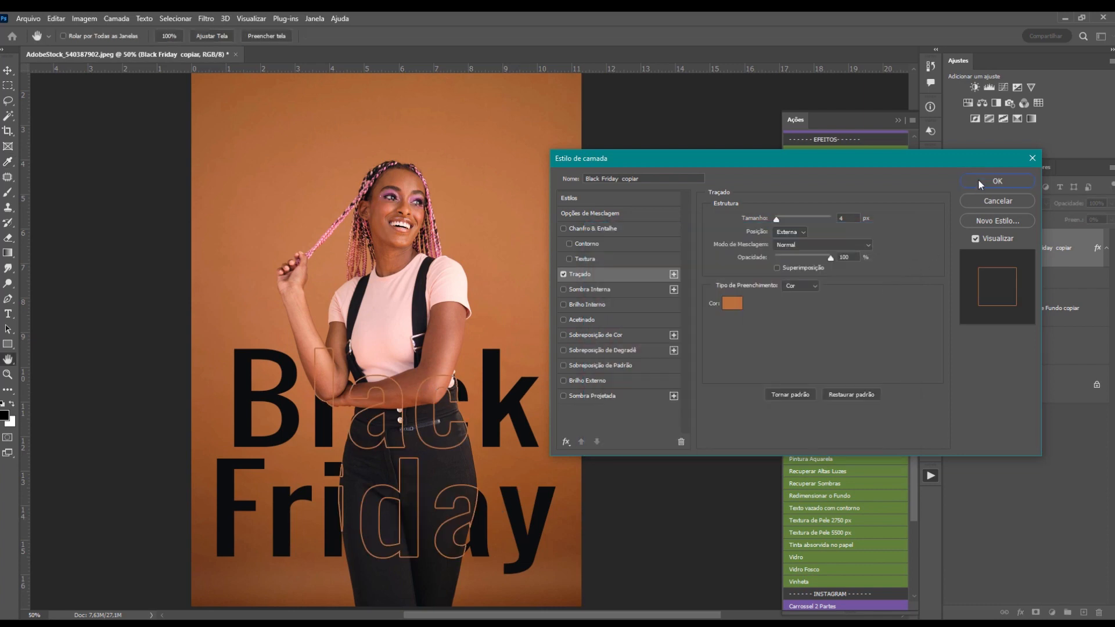
click(978, 180)
Nudge the Black Friday text and its outlined copy together slightly down, keeping them centred on the photo.
ctrl+click(987, 362)
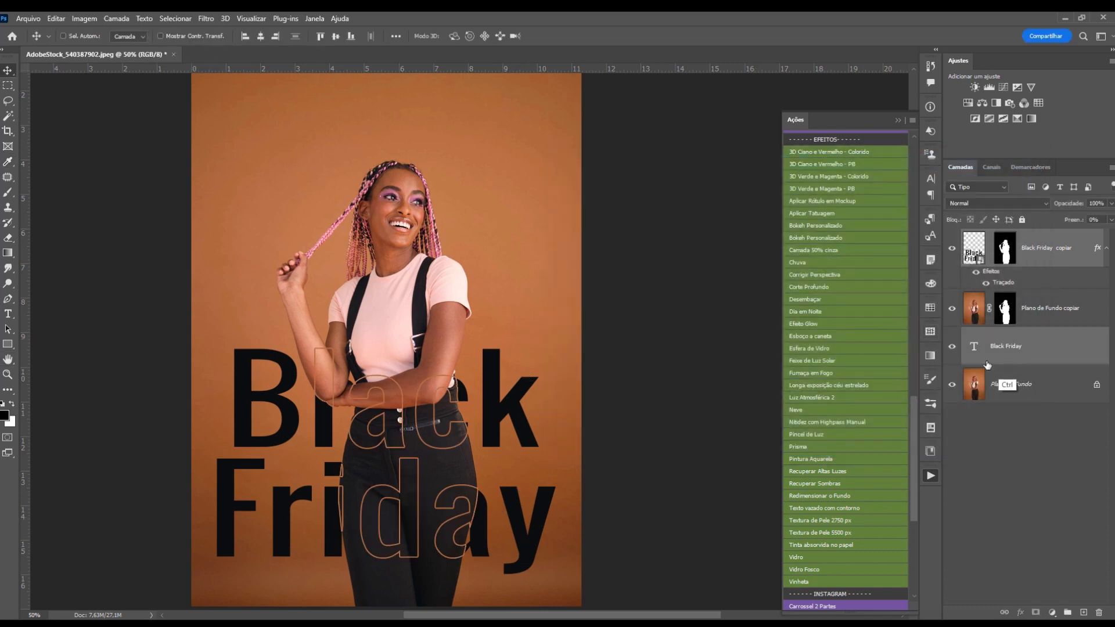
mouse_move(497, 420)
mouse_down()
mouse_move(494, 319)
mouse_move(486, 423)
mouse_move(559, 413)
mouse_move(472, 417)
mouse_move(493, 417)
mouse_up()
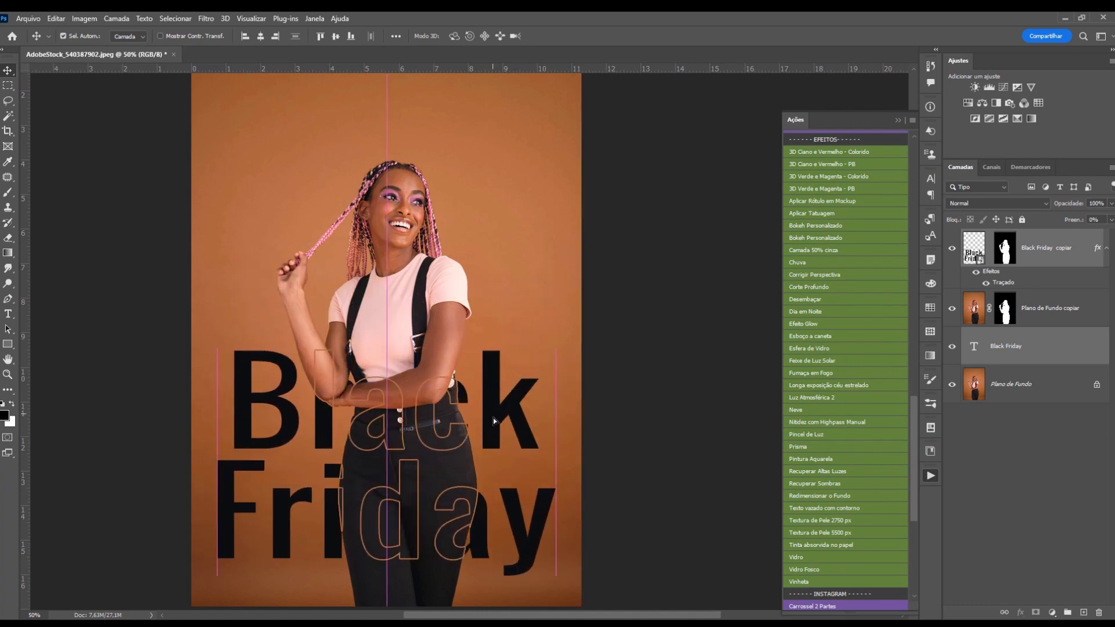
Recolour the solid Black Friday text layer to a medium blue.
click(1012, 351)
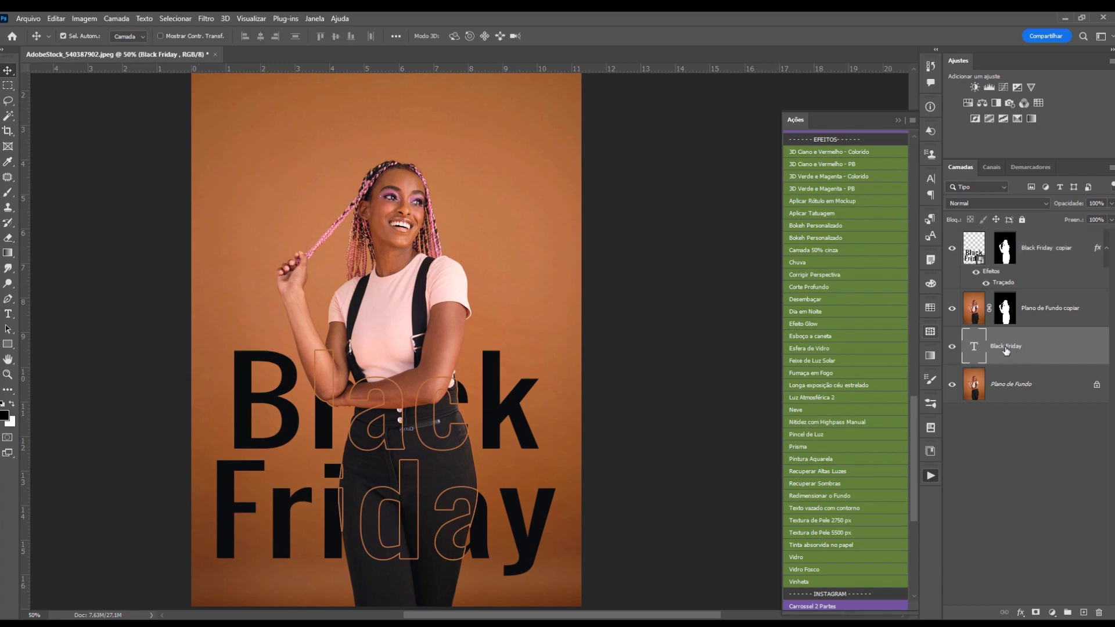
click(930, 179)
click(905, 246)
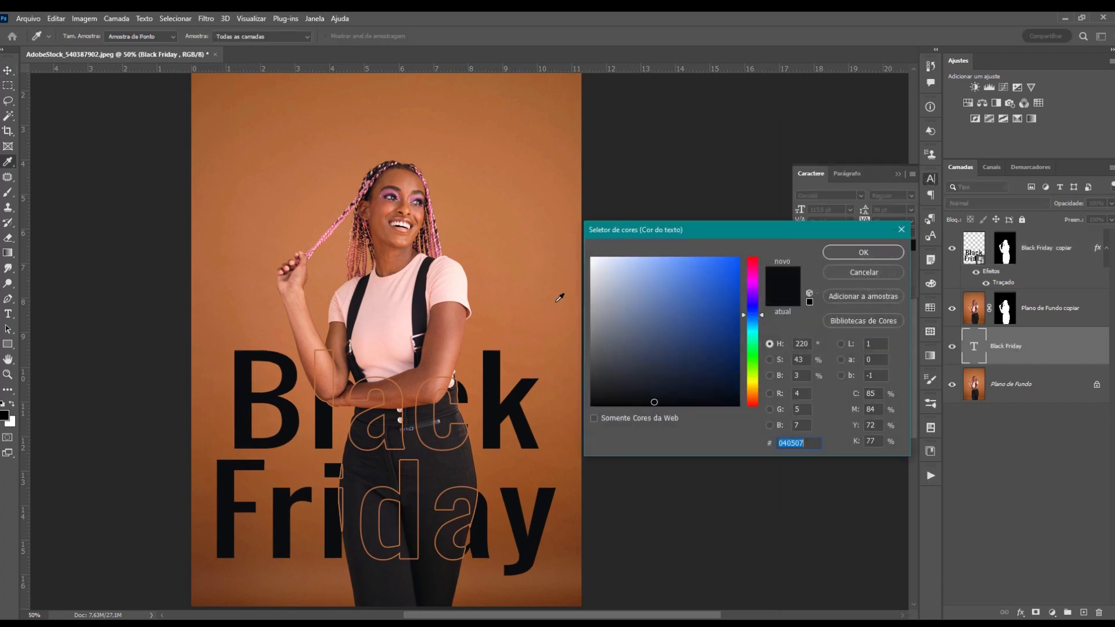
click(651, 298)
click(754, 329)
drag(755, 329, 754, 326)
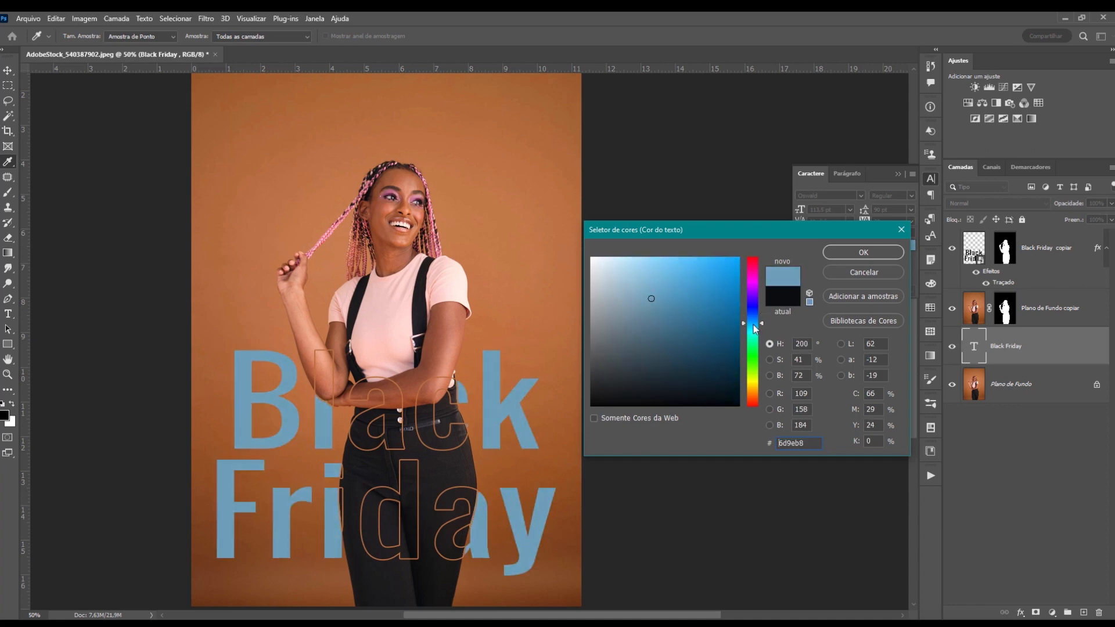
click(700, 298)
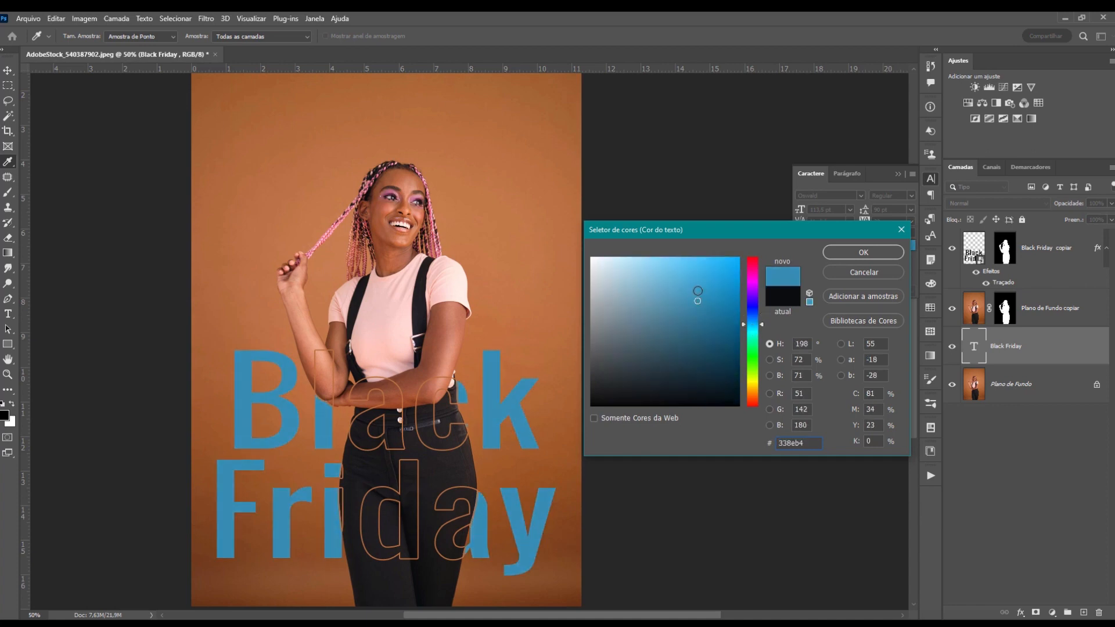
click(863, 252)
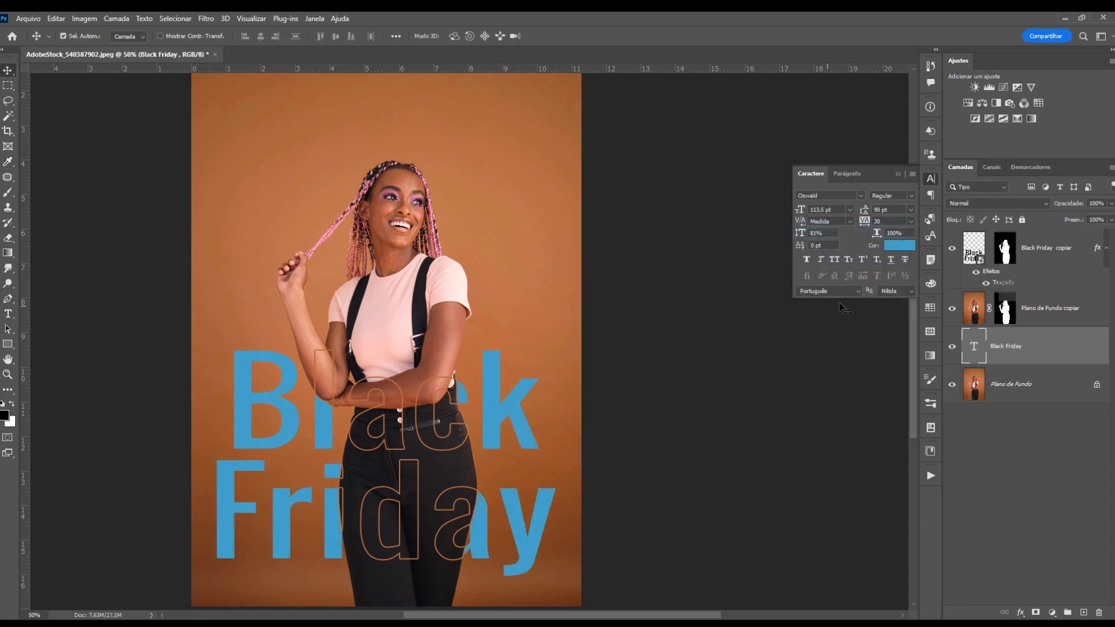
Match the outlined copy's stroke colour to the text's blue and move both text layers together slightly over the photo.
double_click(1001, 285)
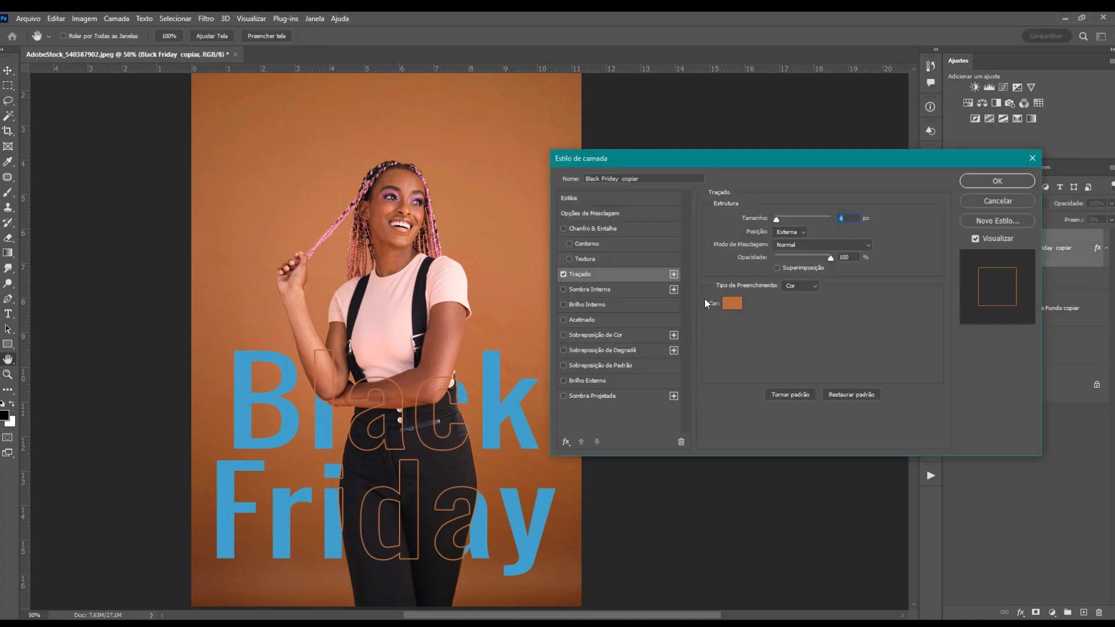
click(733, 304)
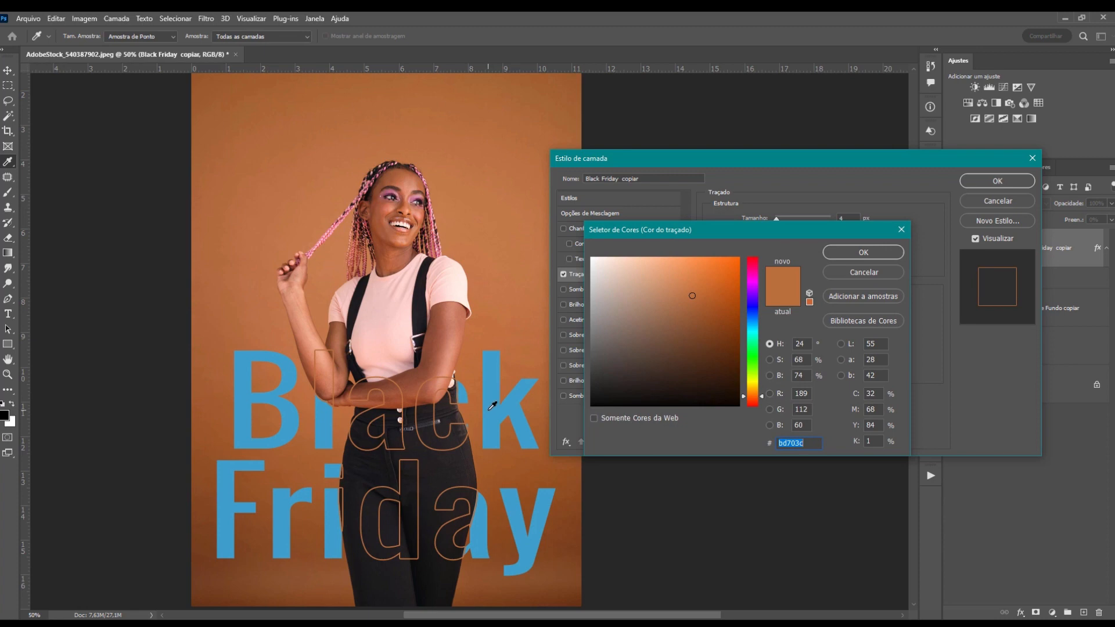
click(490, 409)
click(876, 259)
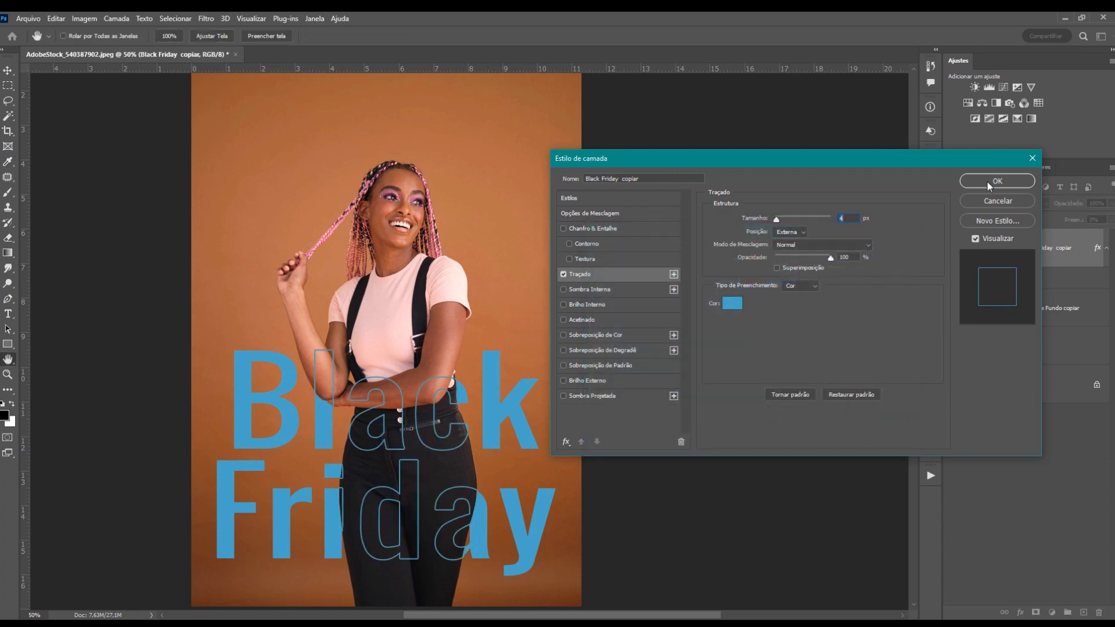
click(987, 180)
ctrl+click(1008, 347)
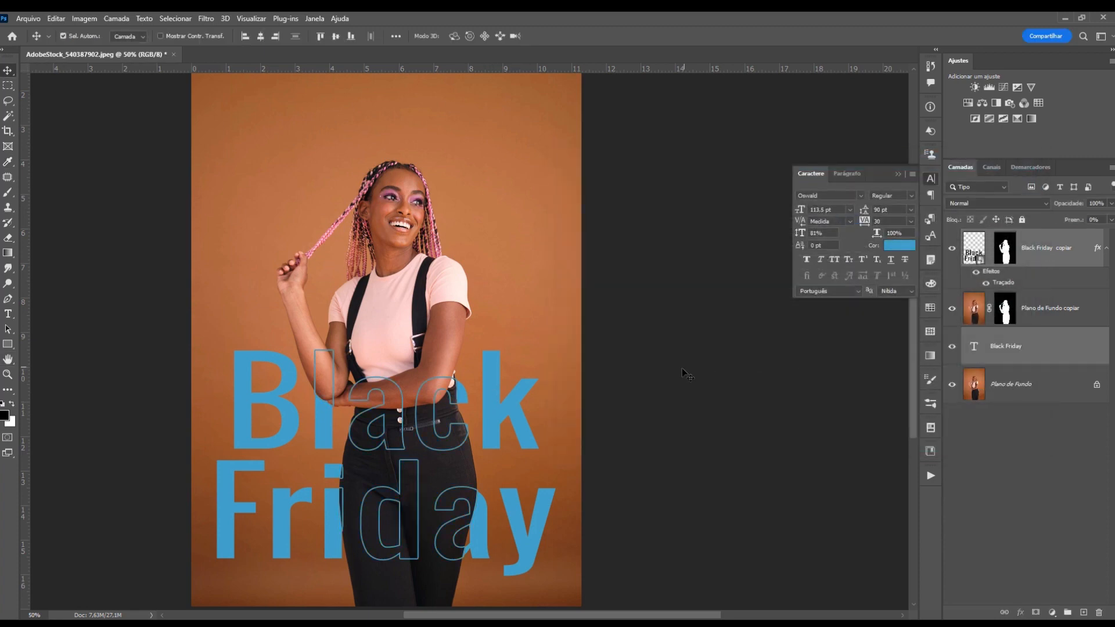
drag(501, 424, 490, 401)
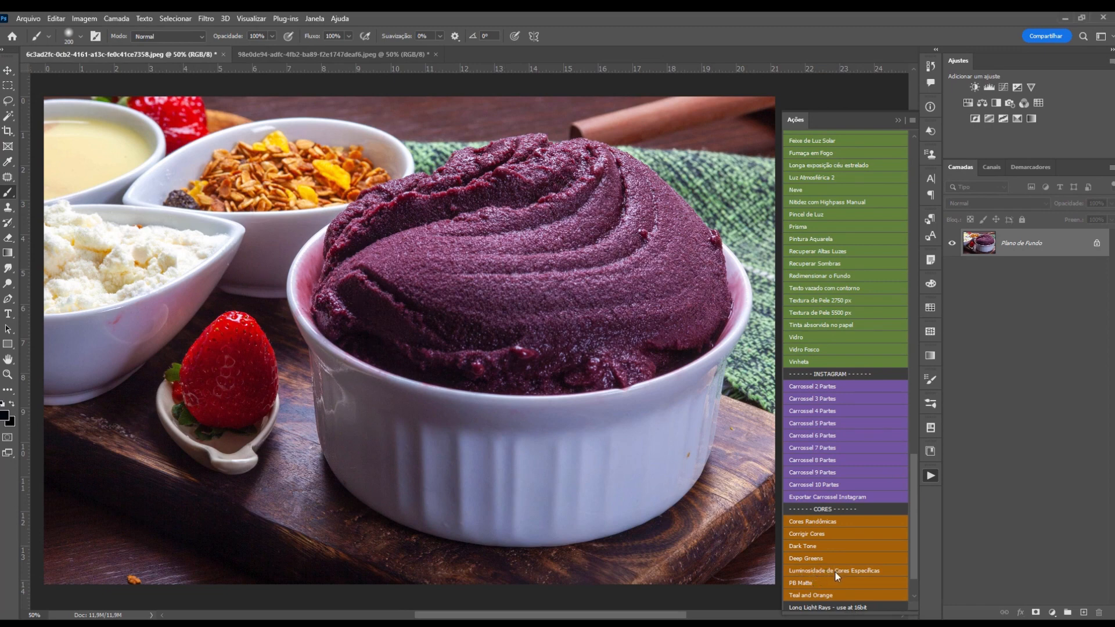
Run the Luminosidade de Cores Específicas action on the açaí photo and open the settings of its black-and-white adjustment layer.
click(870, 571)
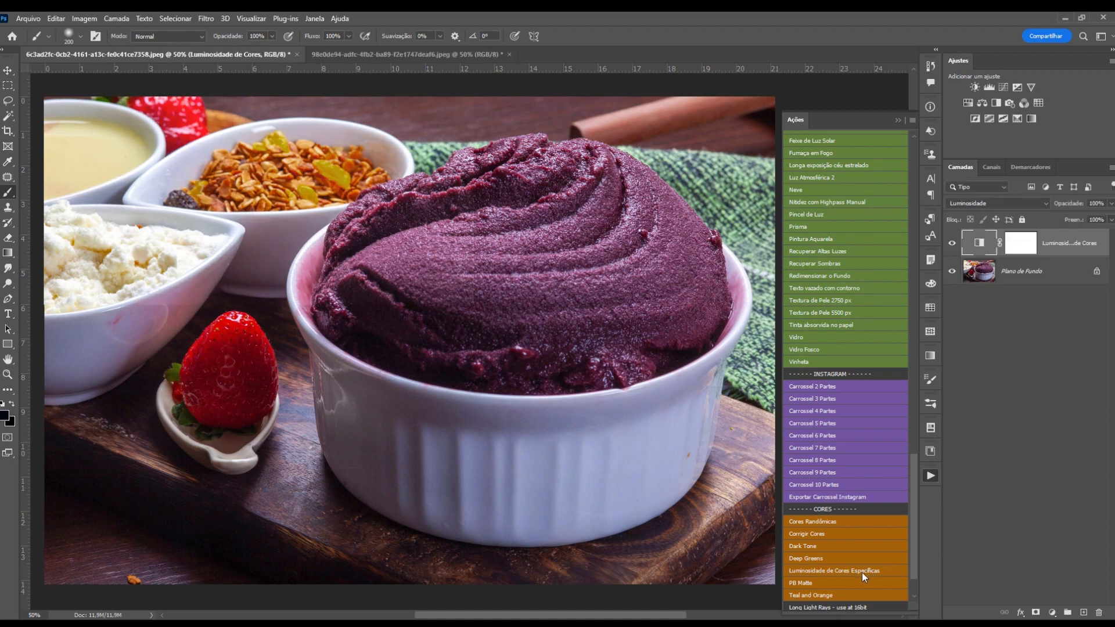
double_click(979, 242)
drag(881, 232, 854, 270)
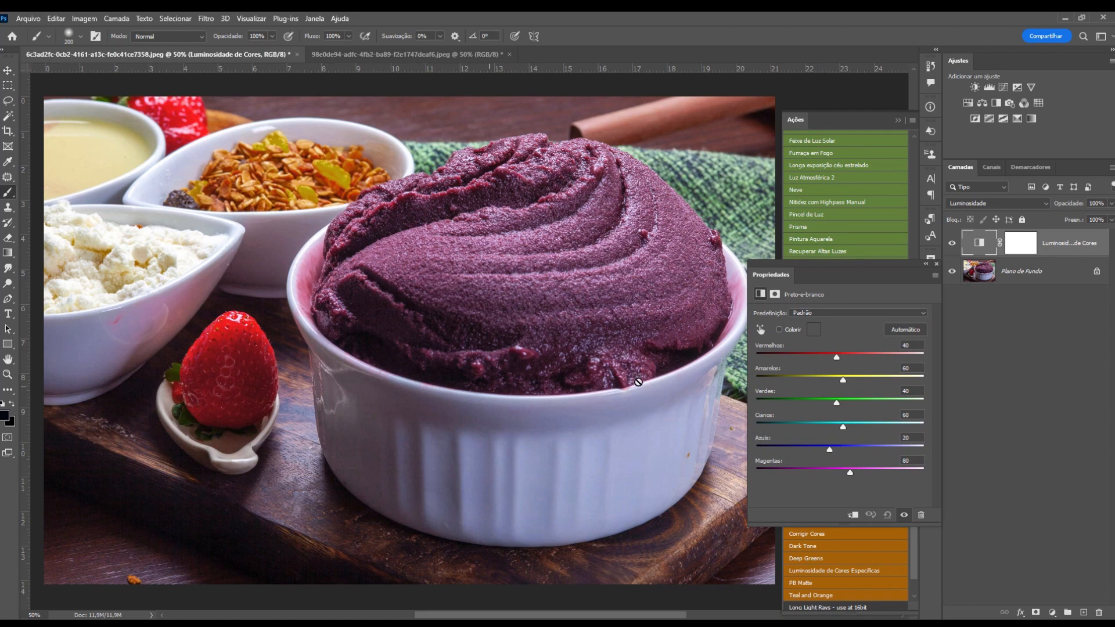
Set the black-and-white adjustment to reds 46, yellows 91, greens 13, cyans 128, blues 63 and magentas 21.
mouse_move(837, 358)
mouse_down()
mouse_move(854, 357)
mouse_move(842, 359)
mouse_up()
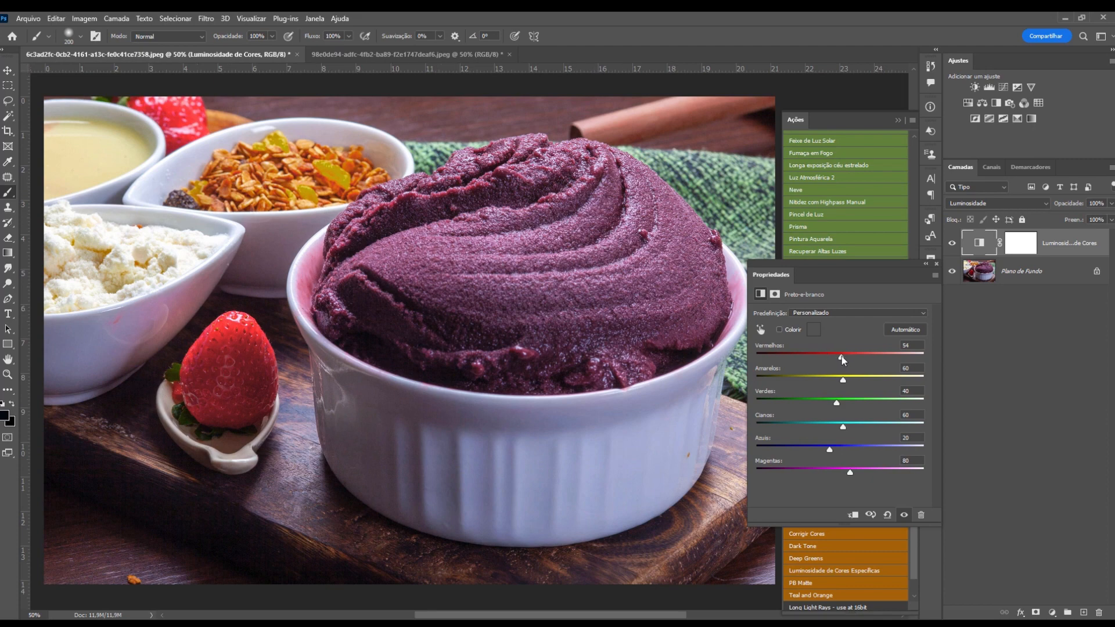
mouse_move(841, 357)
mouse_down()
mouse_move(855, 355)
mouse_move(810, 357)
mouse_move(919, 360)
mouse_move(834, 363)
mouse_up()
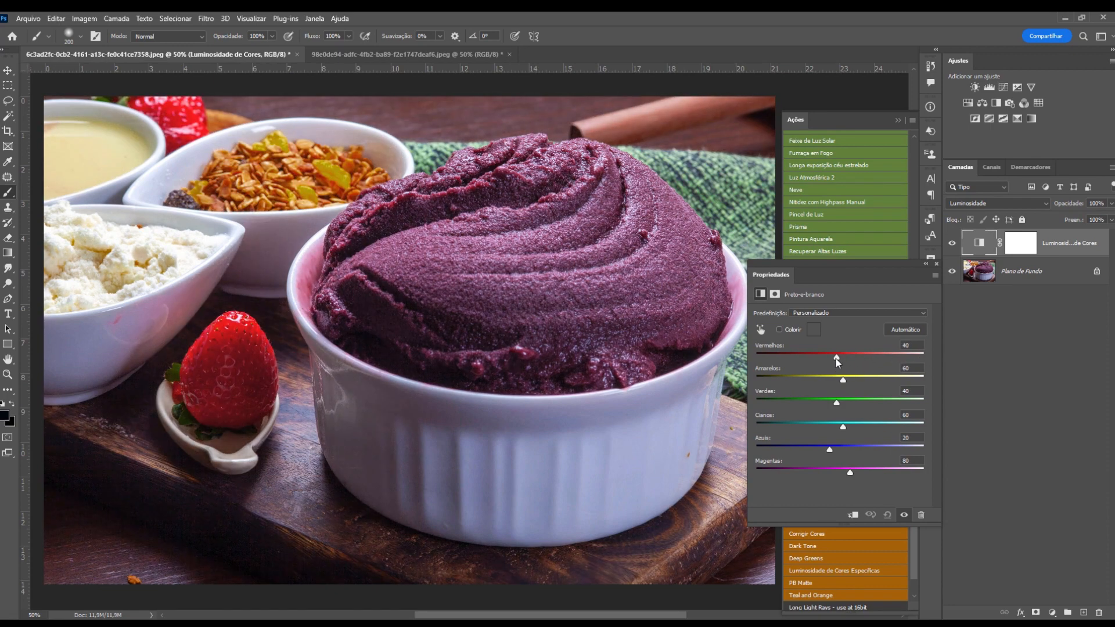
drag(837, 361, 839, 358)
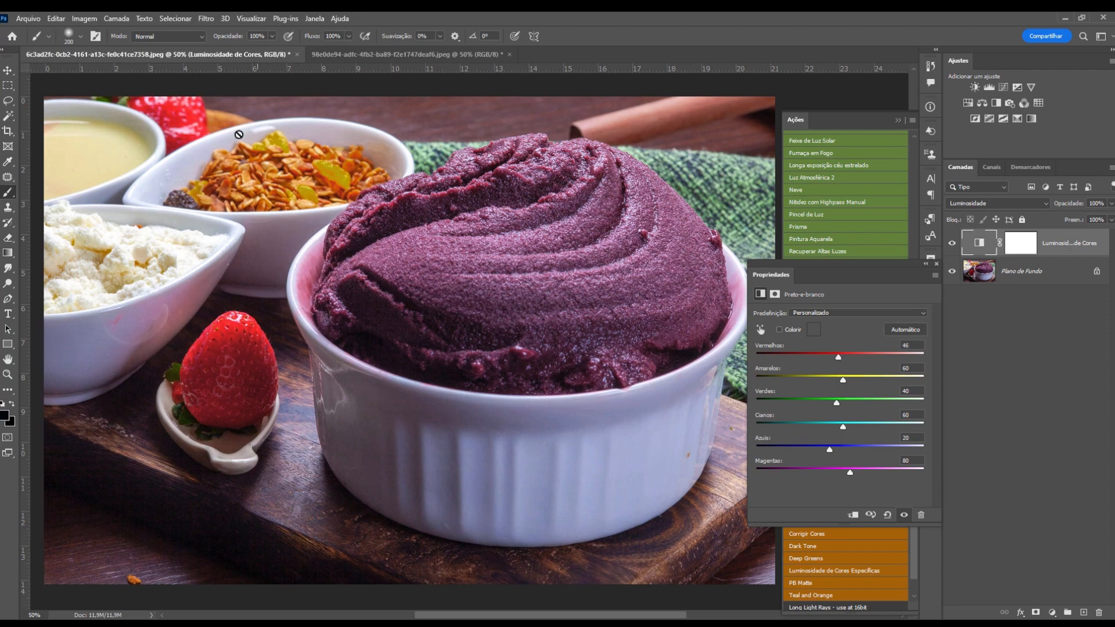
drag(842, 378, 819, 403)
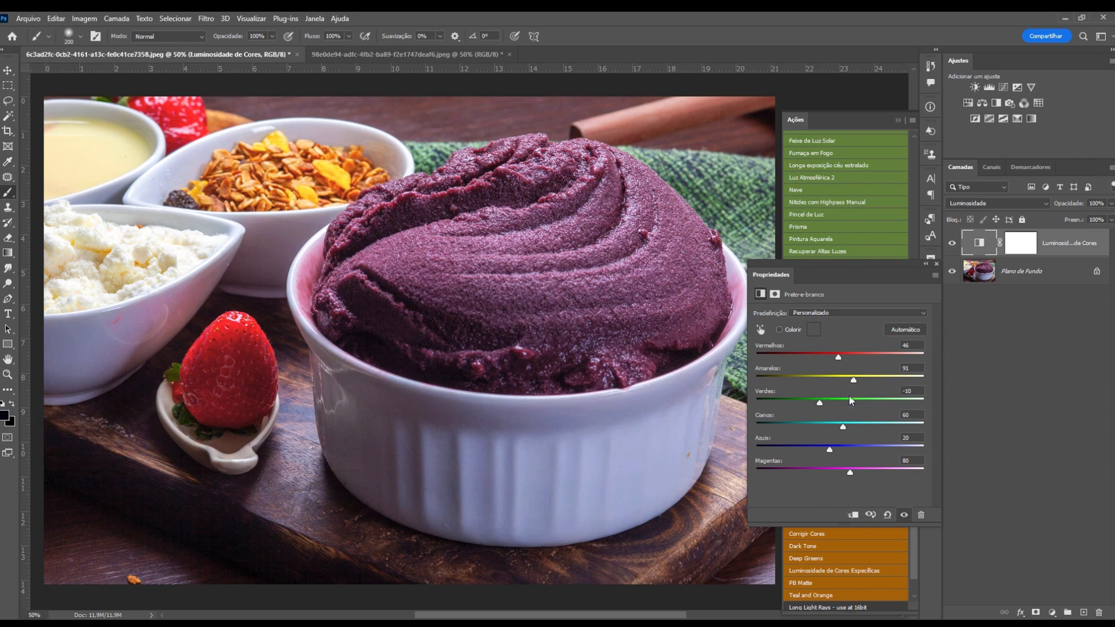
mouse_move(821, 405)
mouse_down()
mouse_move(800, 401)
mouse_move(852, 406)
mouse_move(827, 404)
mouse_up()
drag(842, 427, 834, 480)
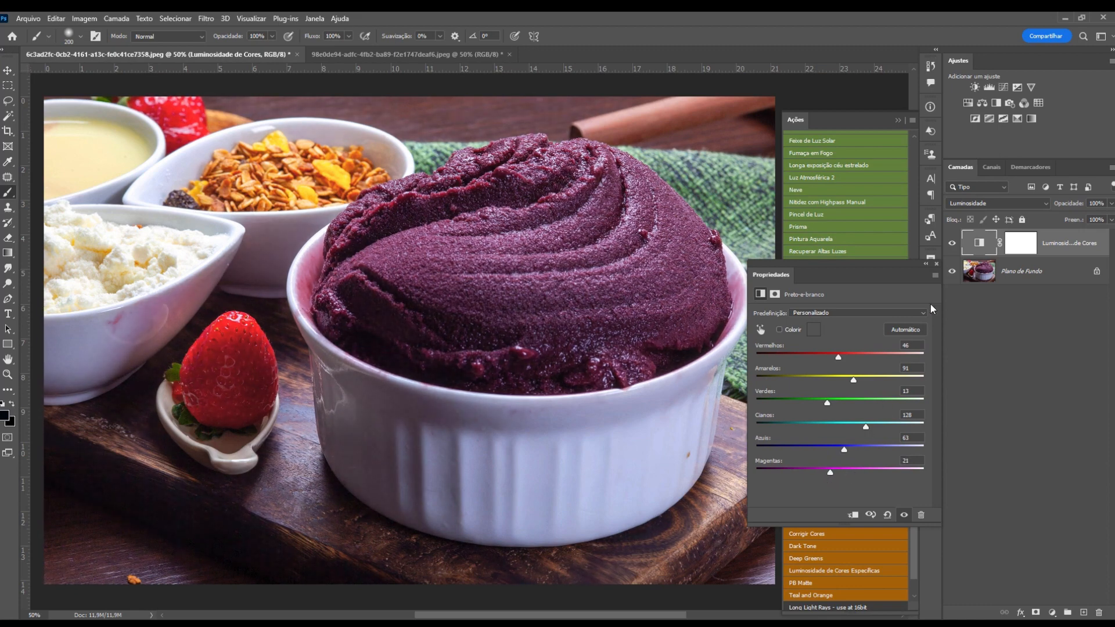
click(936, 264)
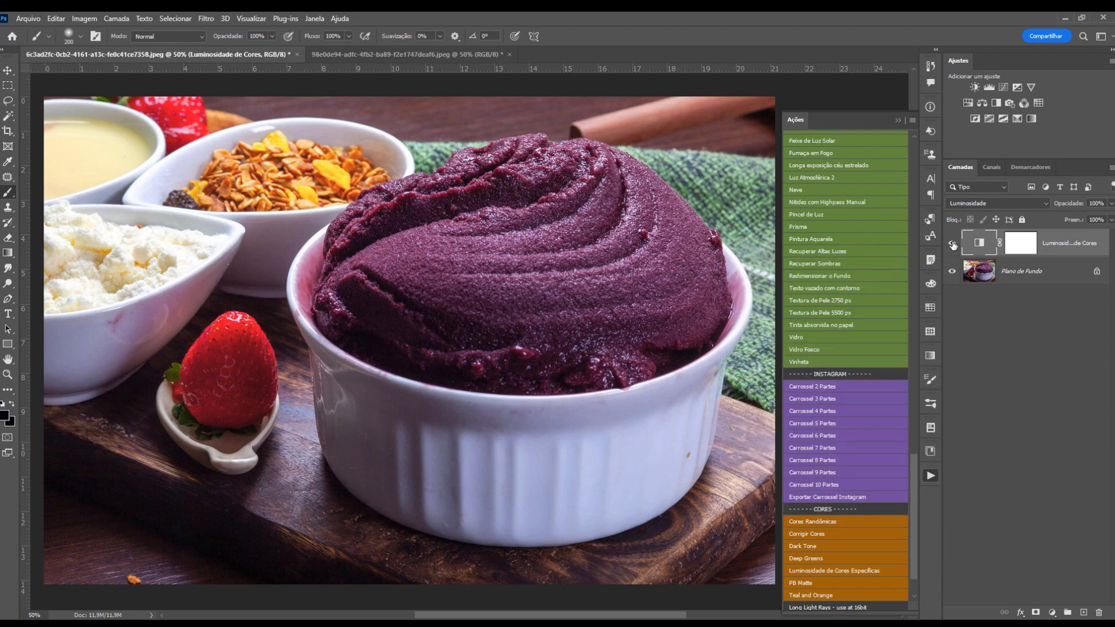
Compare the açaí photo with and without the colour luminosity adjustment by hiding and showing its layer.
click(952, 243)
click(953, 245)
click(953, 246)
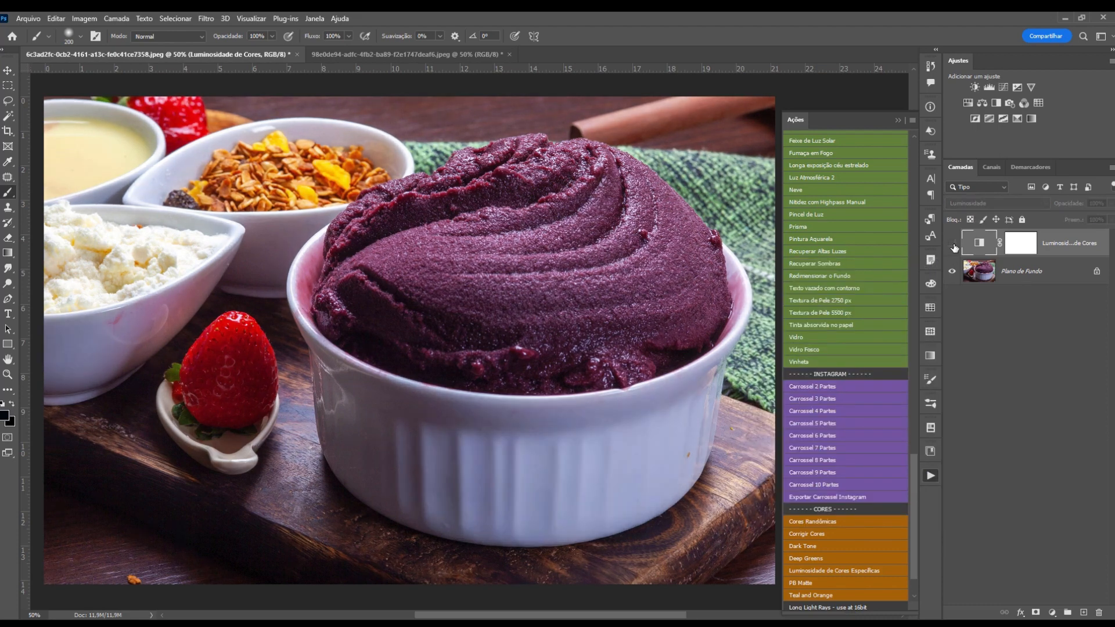
click(953, 246)
Run the Luminosidade de Cores Específicas action on the beach photo and open the settings of its adjustment layer.
click(403, 54)
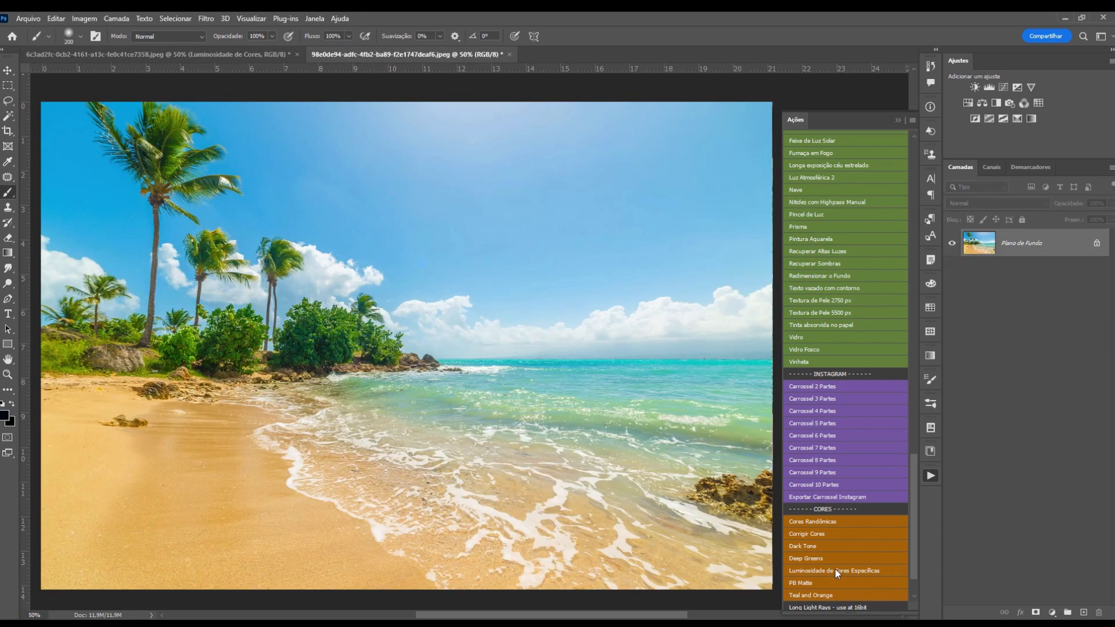
click(854, 570)
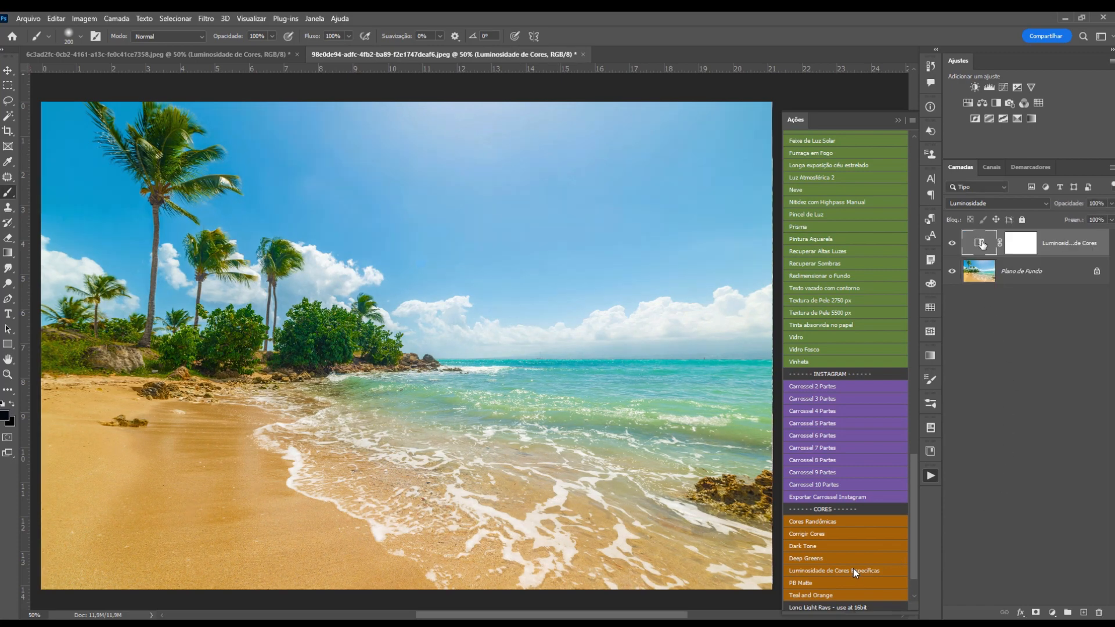
drag(855, 268, 884, 258)
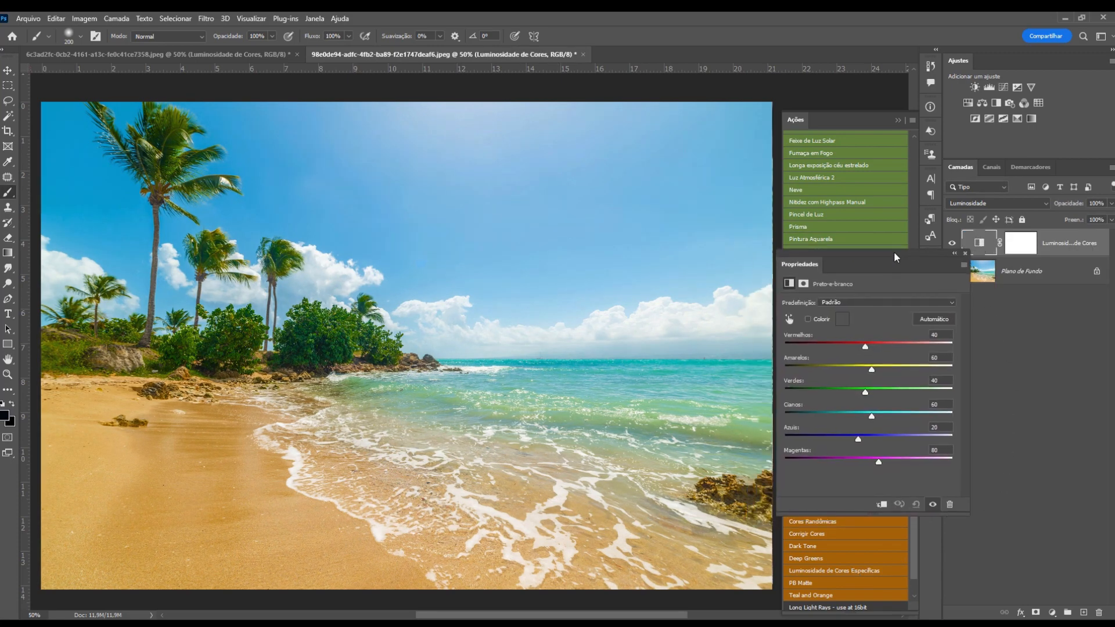
Set the beach photo's black-and-white adjustment to reds 9, yellows 91, greens 67, cyans 49 and blues 33, and close its settings.
mouse_move(873, 368)
mouse_down()
mouse_move(848, 372)
mouse_move(883, 370)
mouse_up()
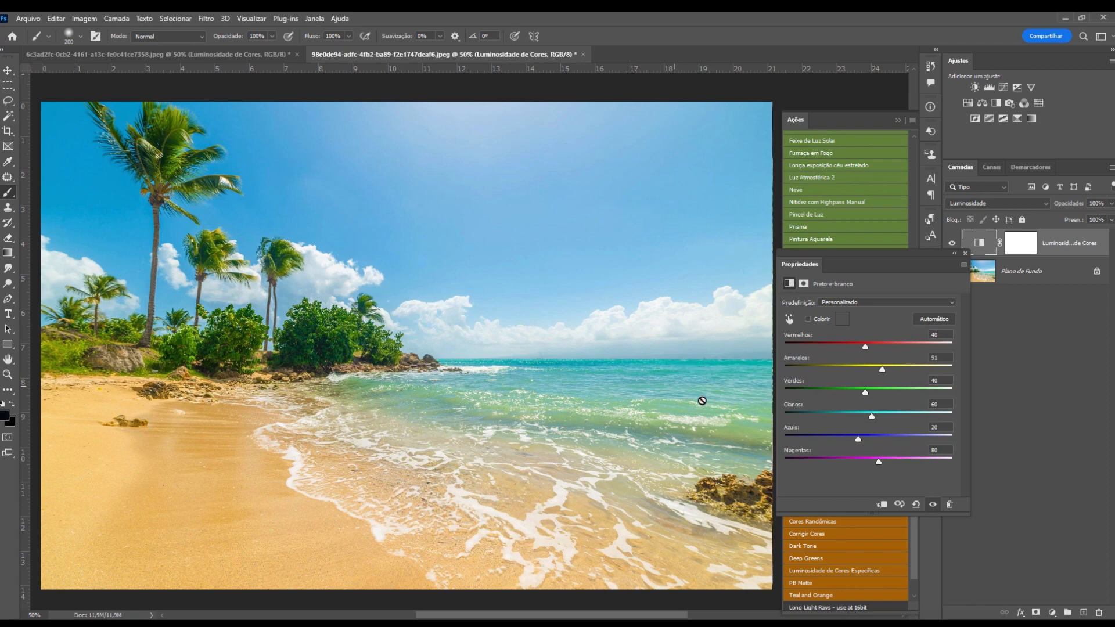
drag(872, 416, 863, 443)
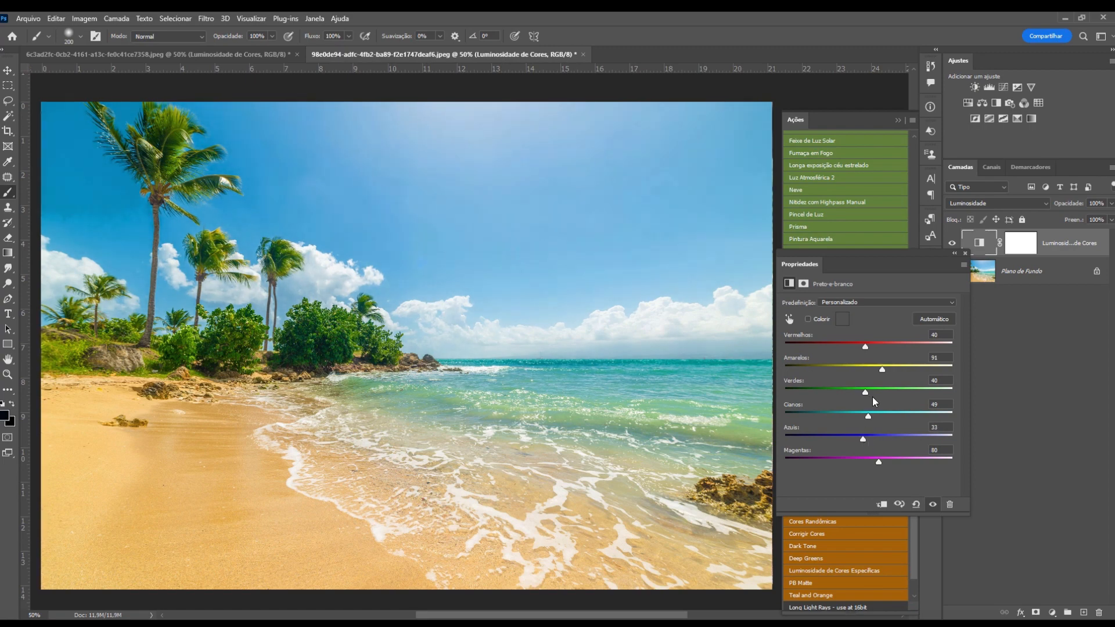
drag(866, 392, 873, 396)
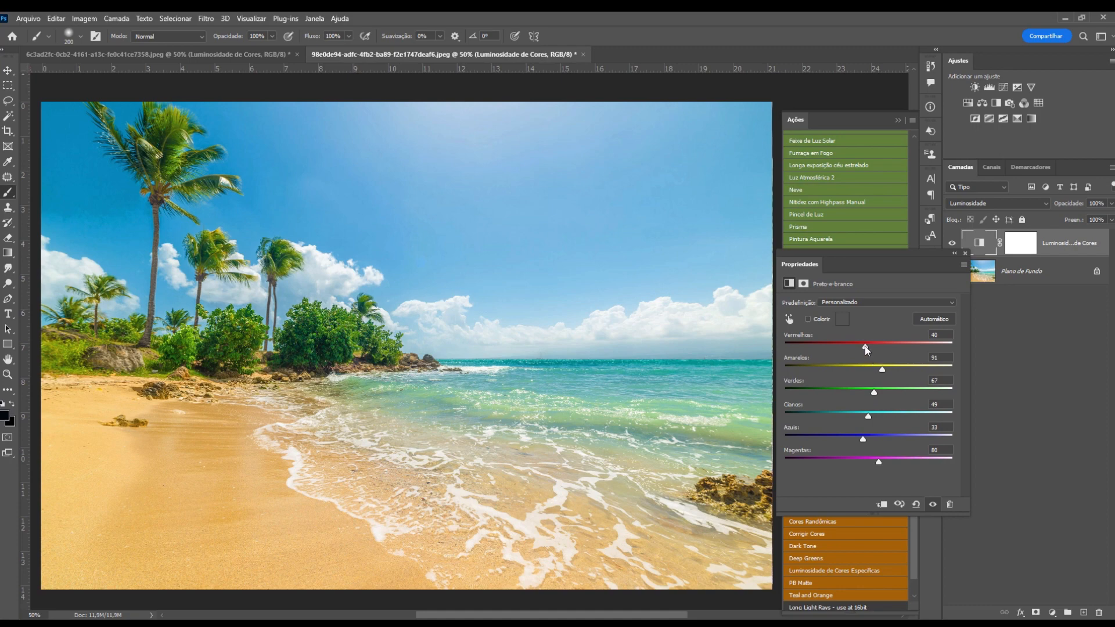
drag(845, 347, 863, 350)
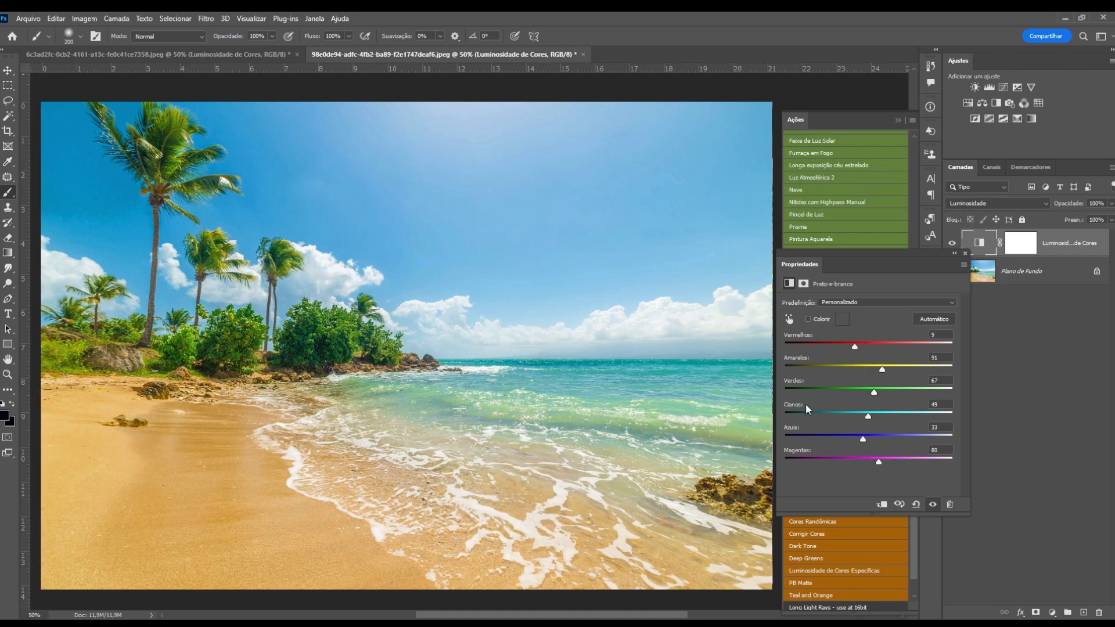
click(965, 254)
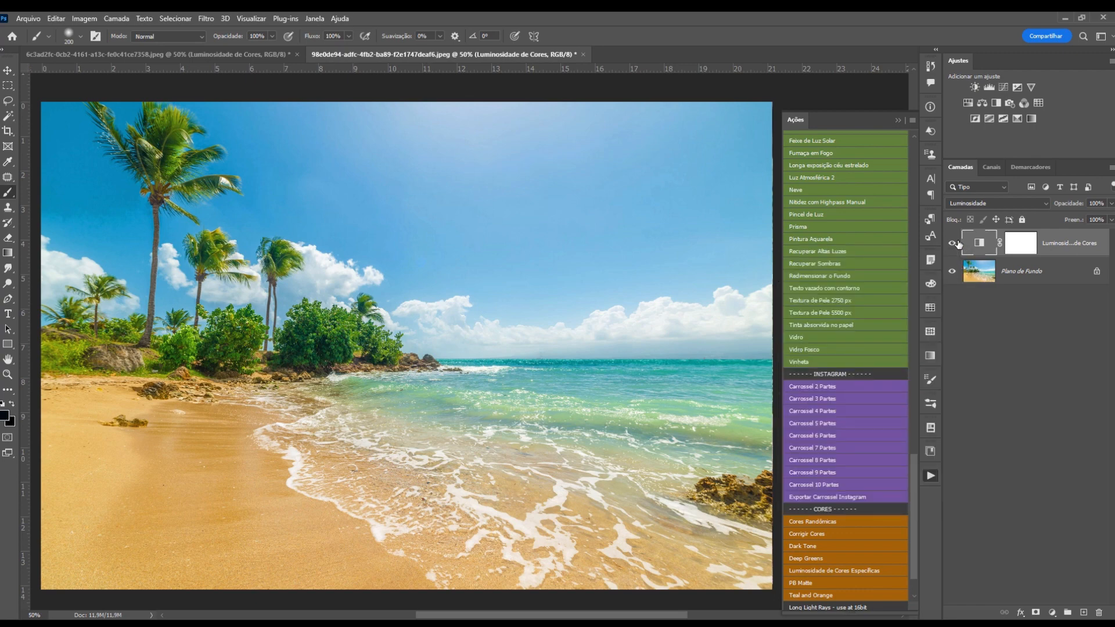
Compare the beach photo with and without the luminosity adjustment by hiding and showing its layer.
click(954, 246)
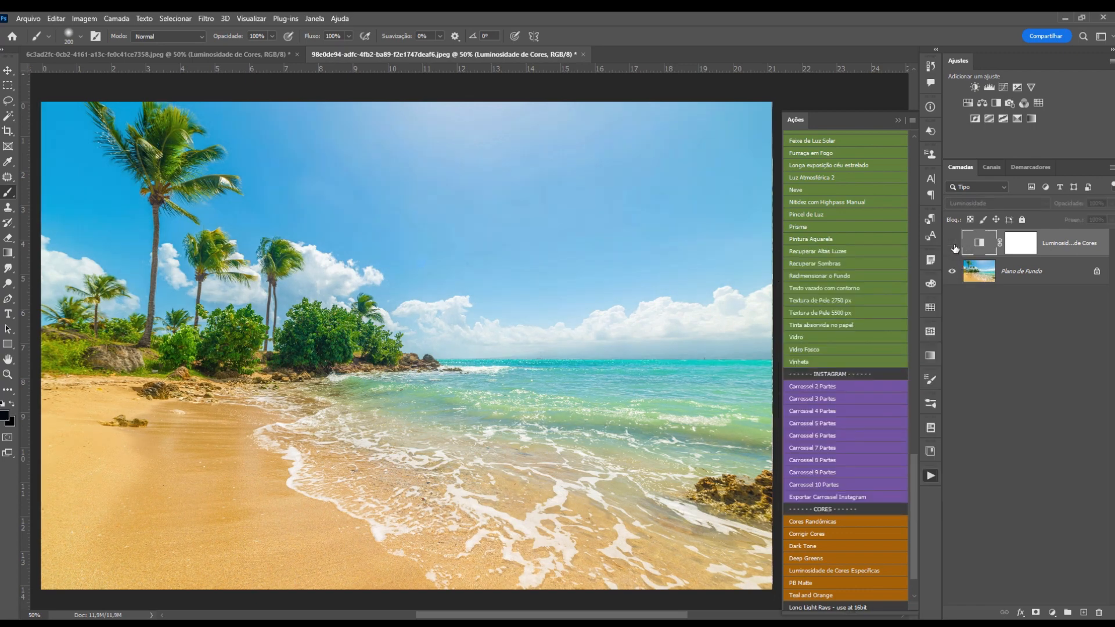
click(954, 247)
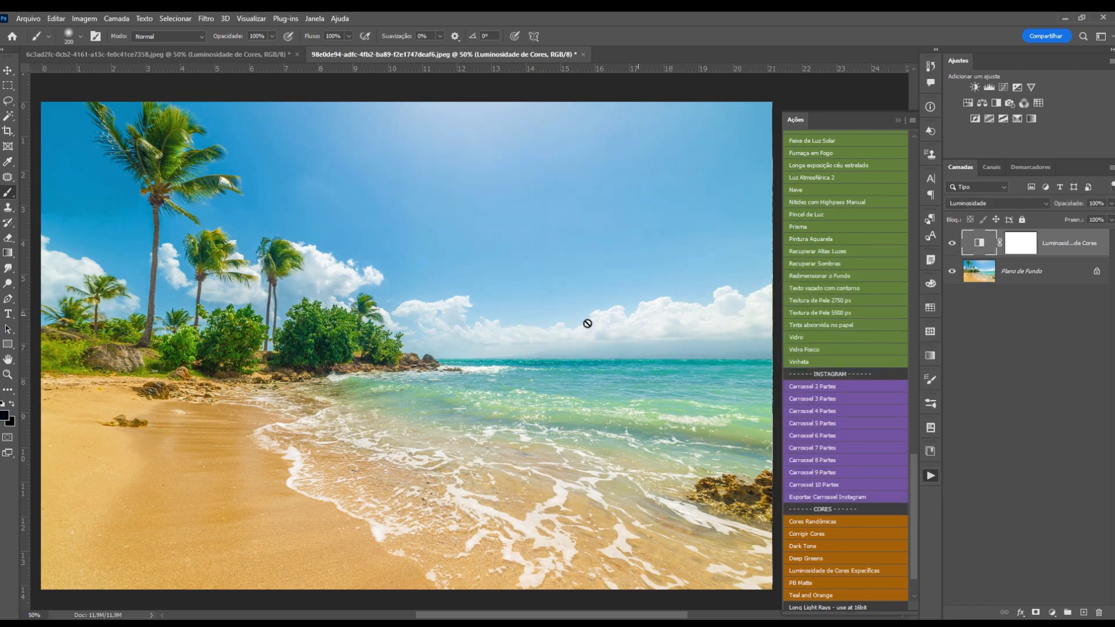
click(953, 245)
click(953, 245)
click(953, 245)
click(952, 245)
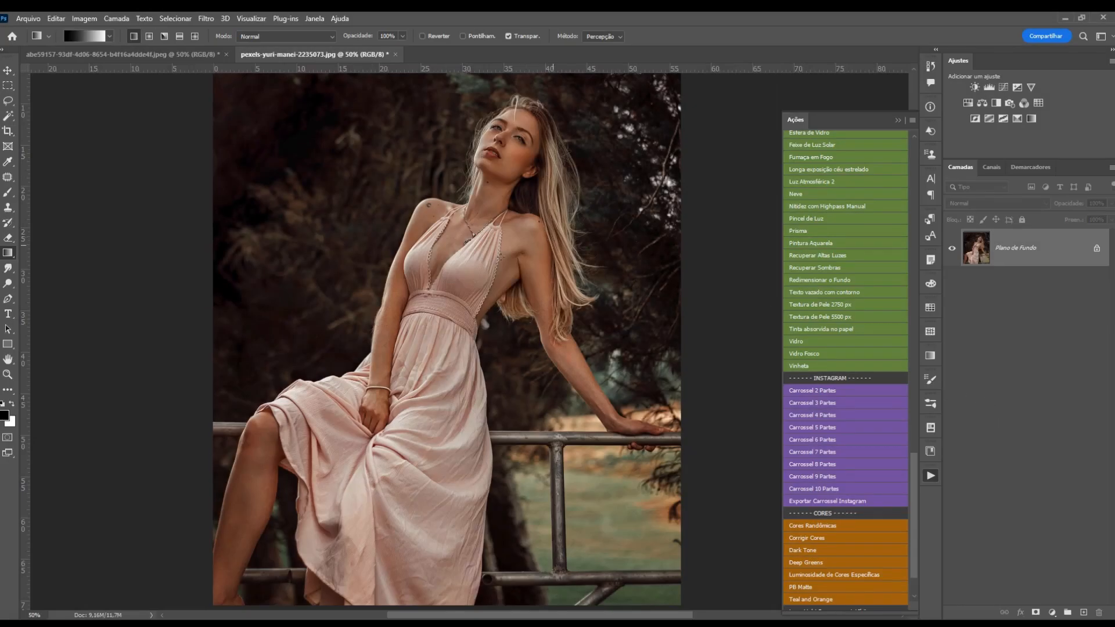
Run the Teal and Orange action on the photo of the woman in the dress and open its Camera Raw smart filter.
click(813, 598)
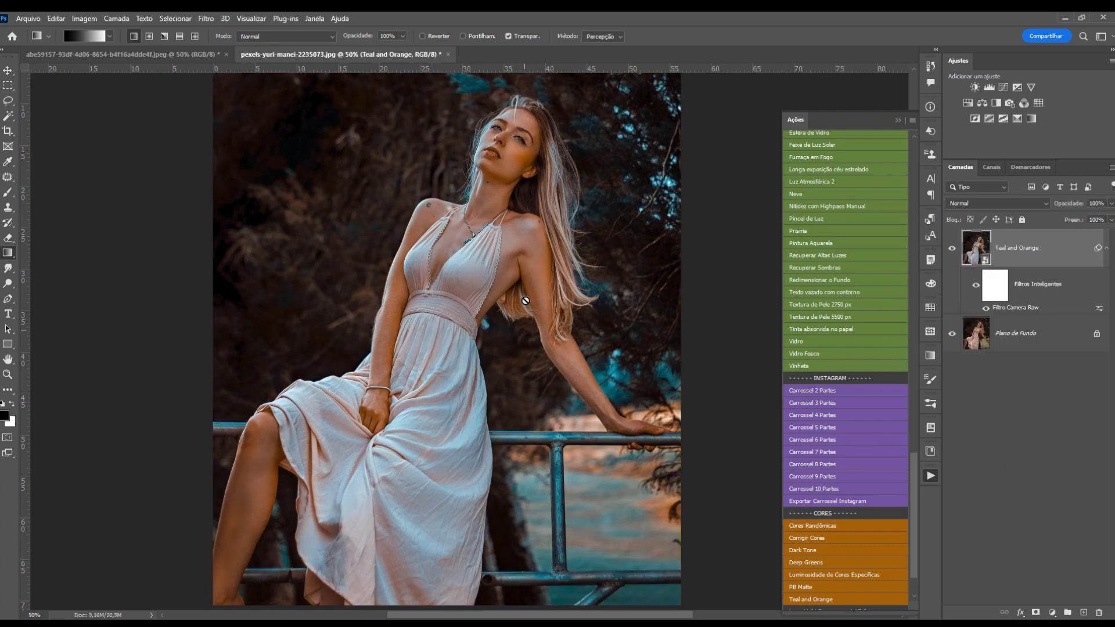
key(v)
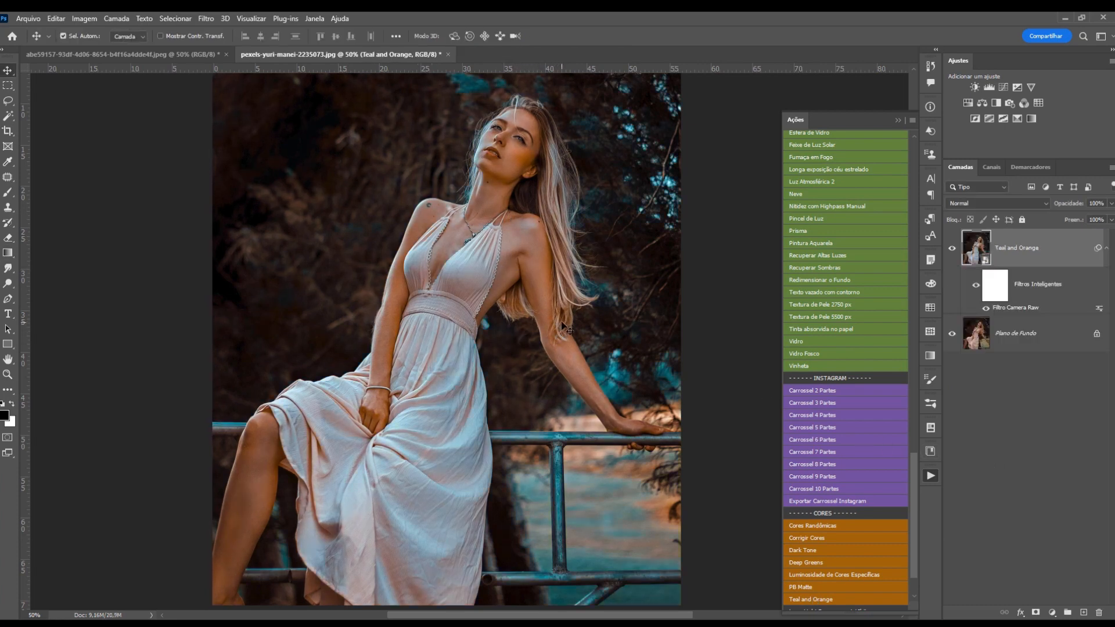
double_click(1019, 309)
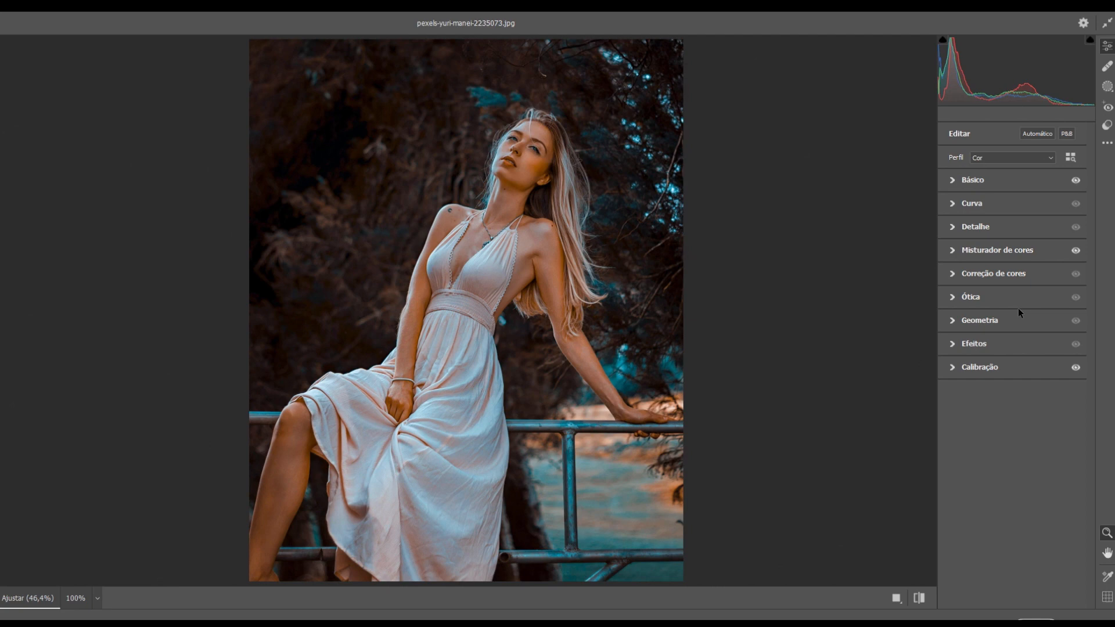
Lower the oranges' saturation, set temperature to -24 and tint to +2 in the Camera Raw filter, and compare the result with the original.
click(953, 250)
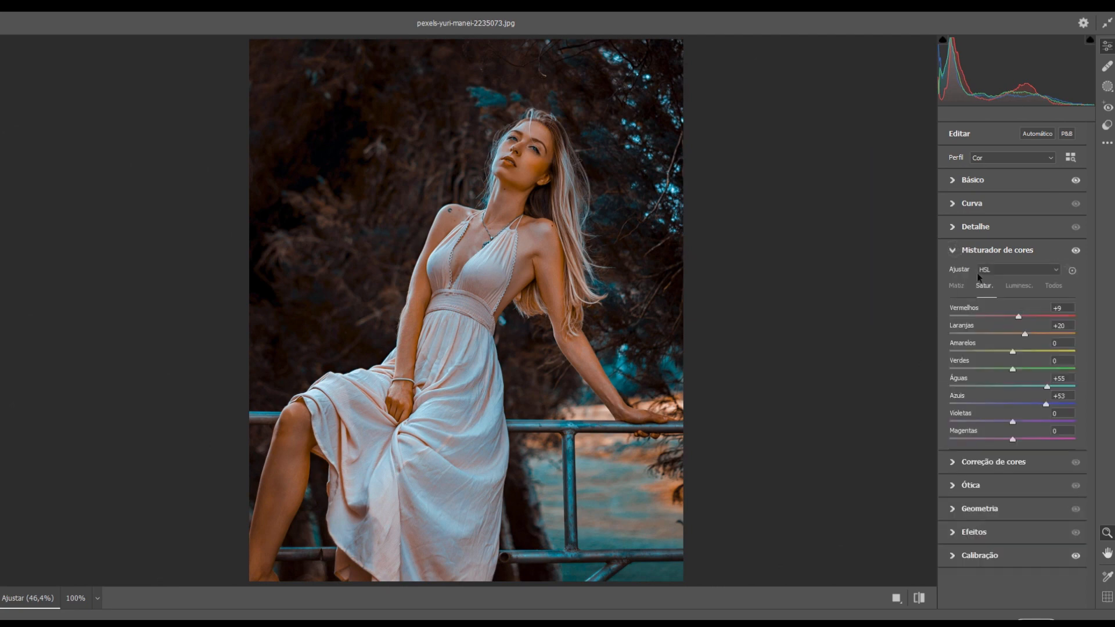
drag(1024, 334, 1010, 342)
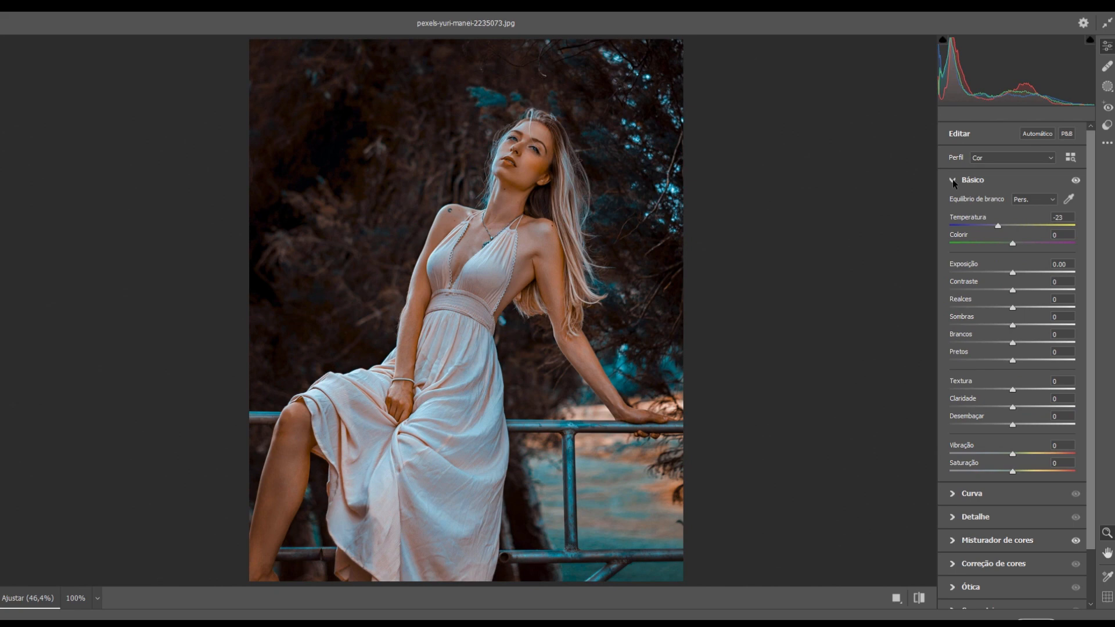
drag(997, 226, 995, 227)
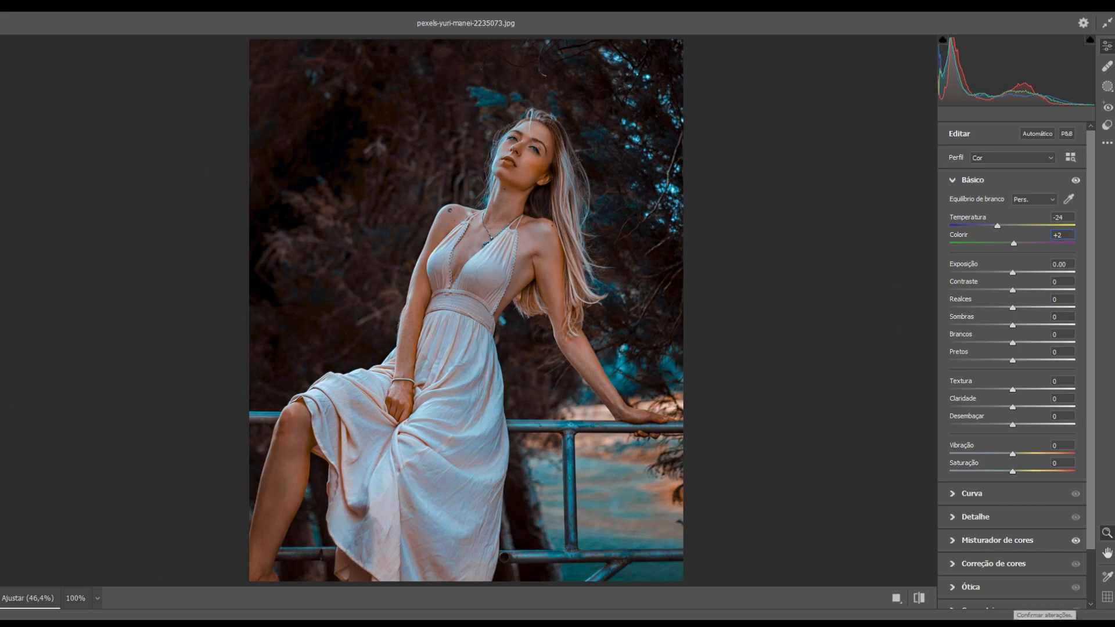
click(1076, 618)
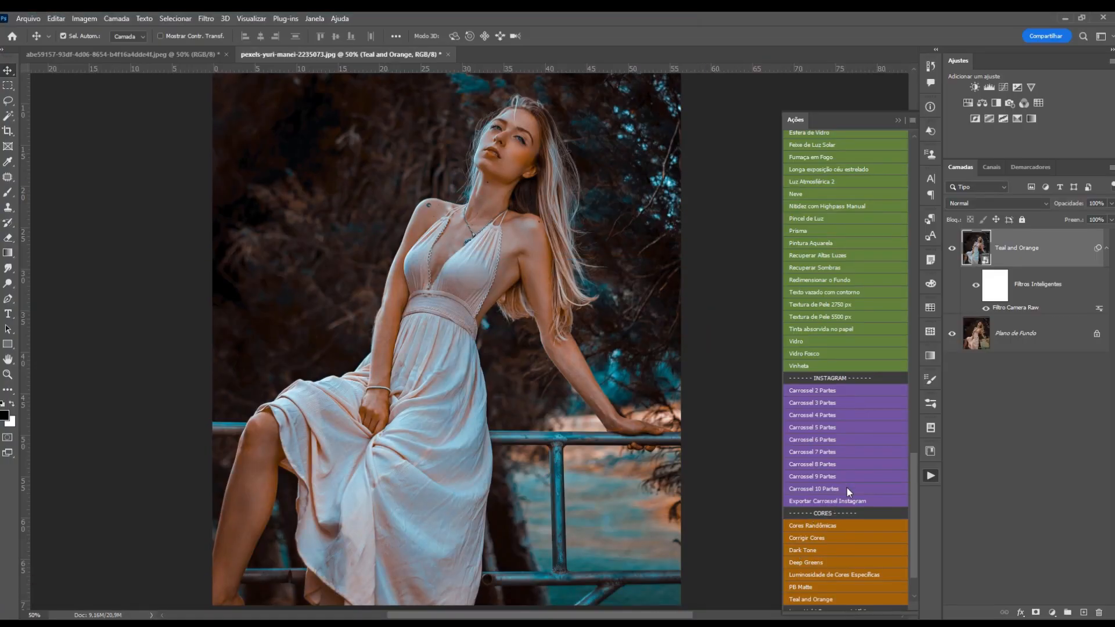
click(953, 249)
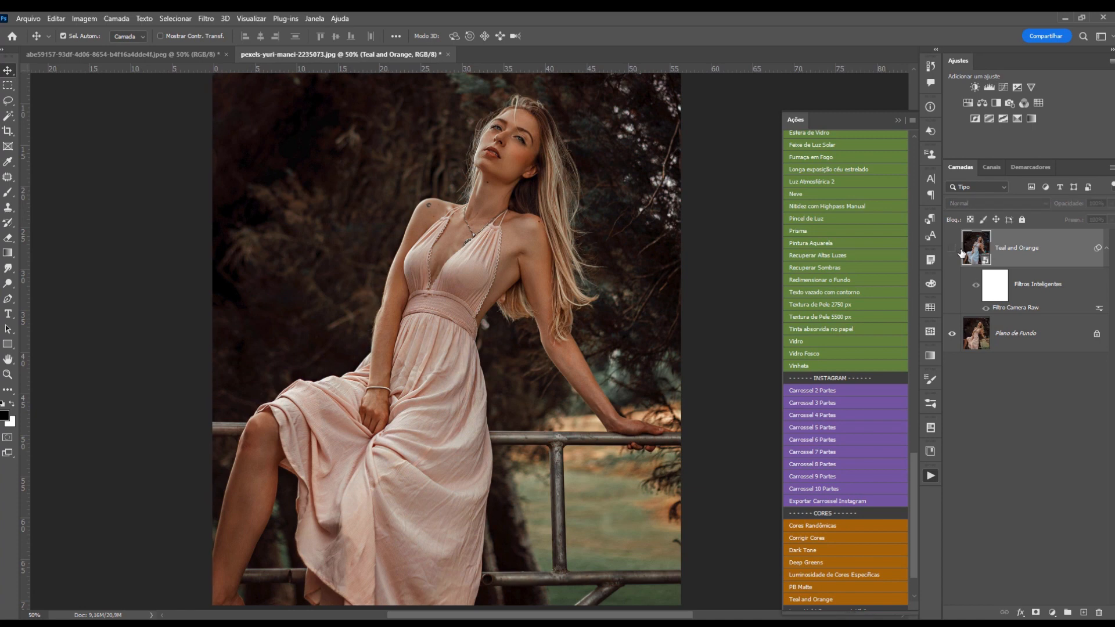
click(952, 251)
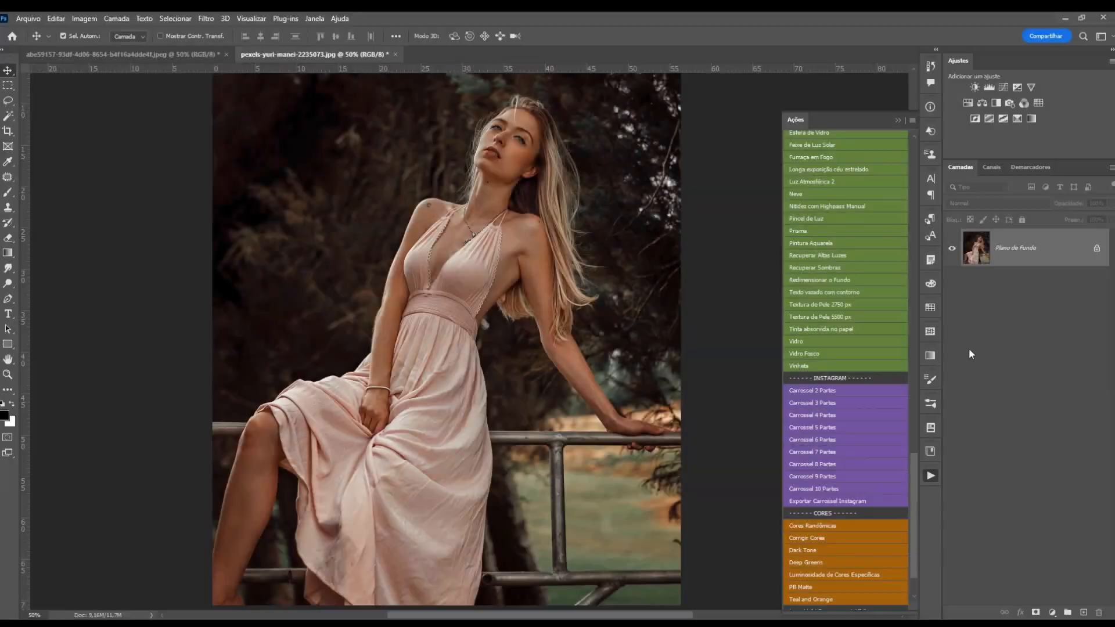
Run the Mapa de Luminosidade action on the woman's photo and display the resulting channels.
scroll(914, 424, up, 4)
scroll(921, 424, up, 10)
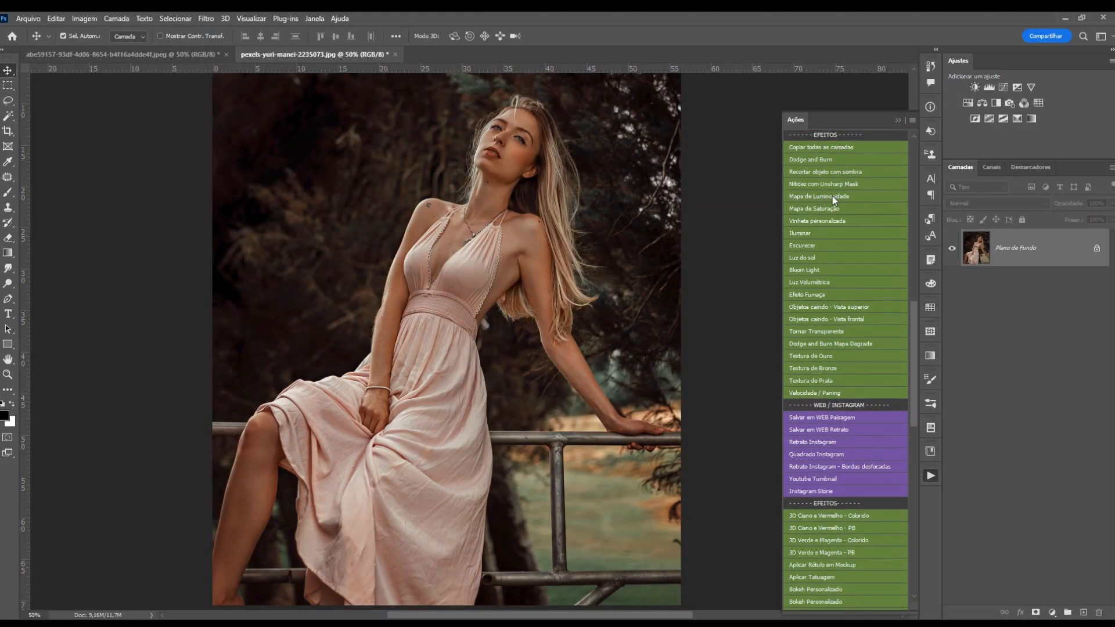
click(991, 169)
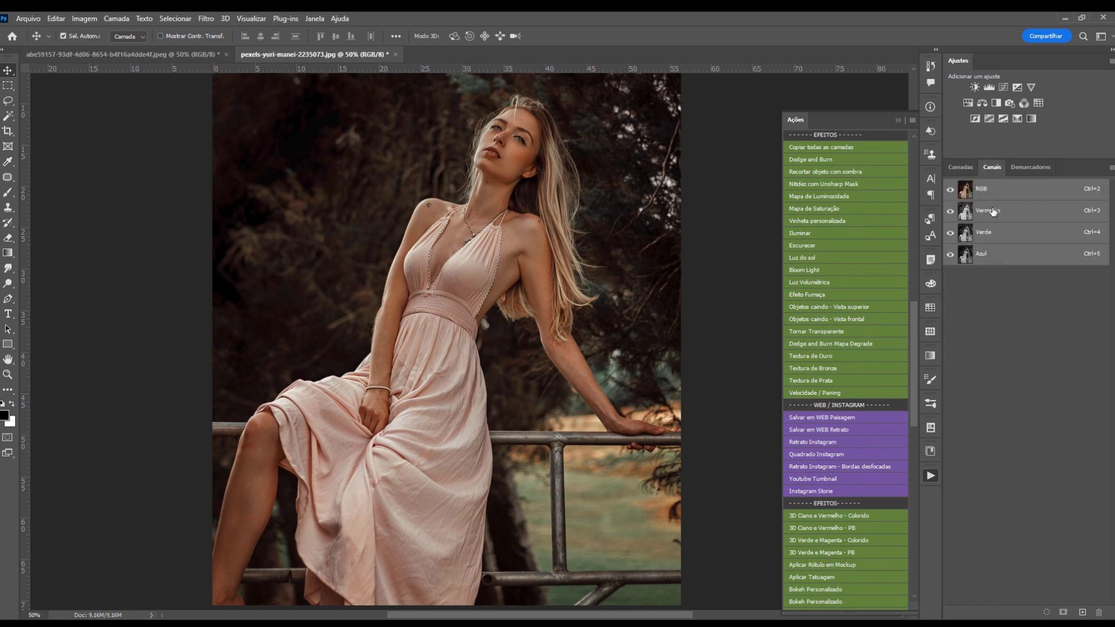
click(962, 167)
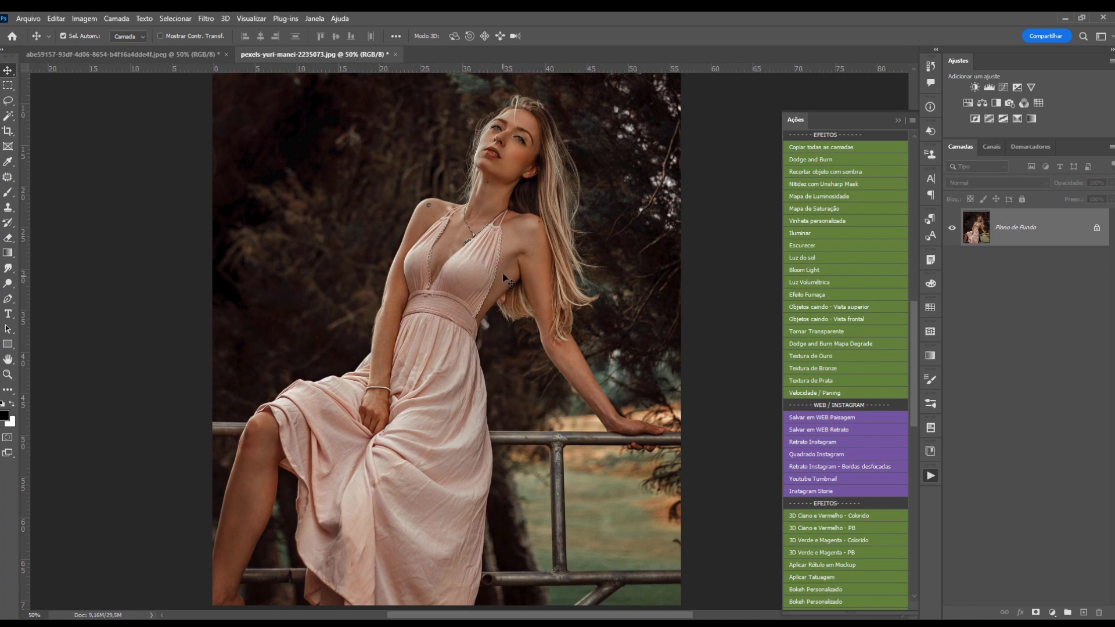
click(989, 149)
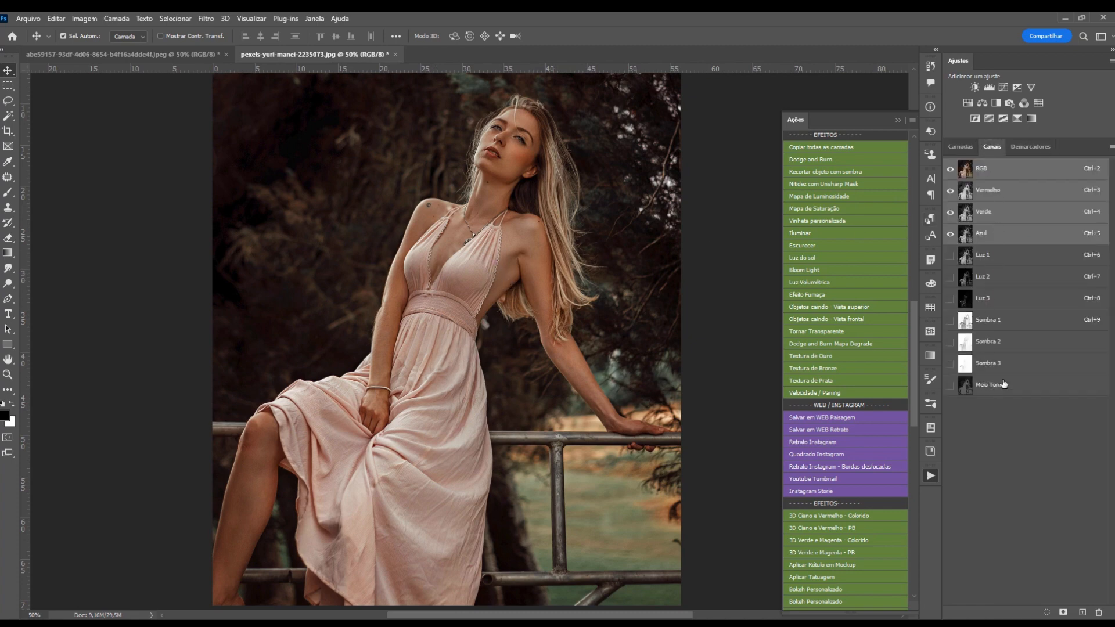
Preview each luminosity channel in turn: Luz 1 to 3, Sombra 1 to 3 and Meio Tom.
click(1004, 260)
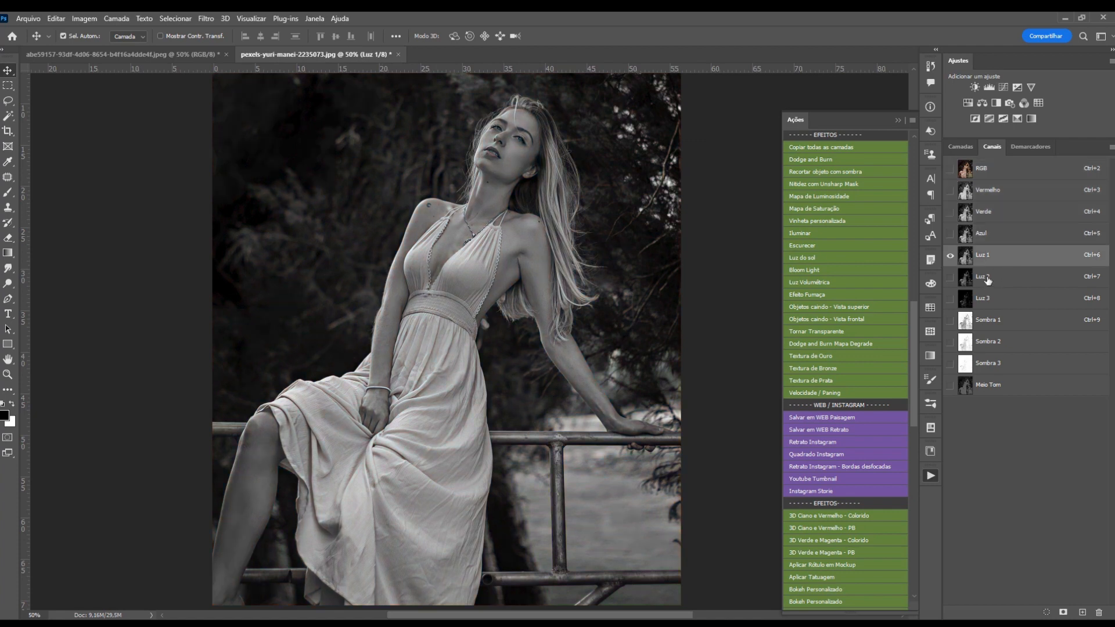
click(989, 279)
click(995, 298)
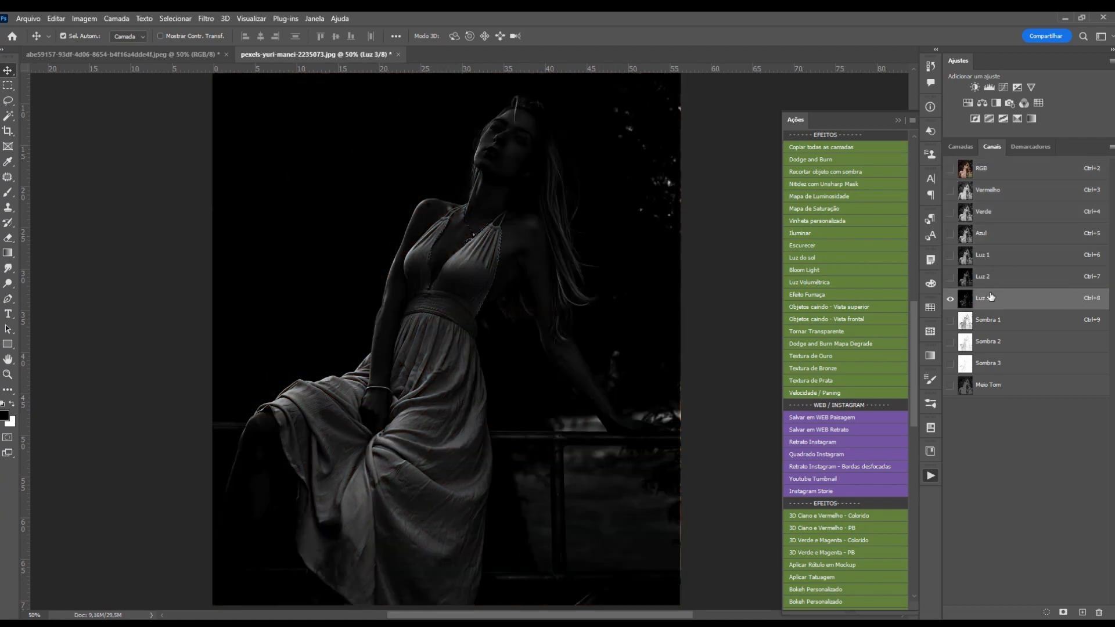
click(996, 321)
click(997, 343)
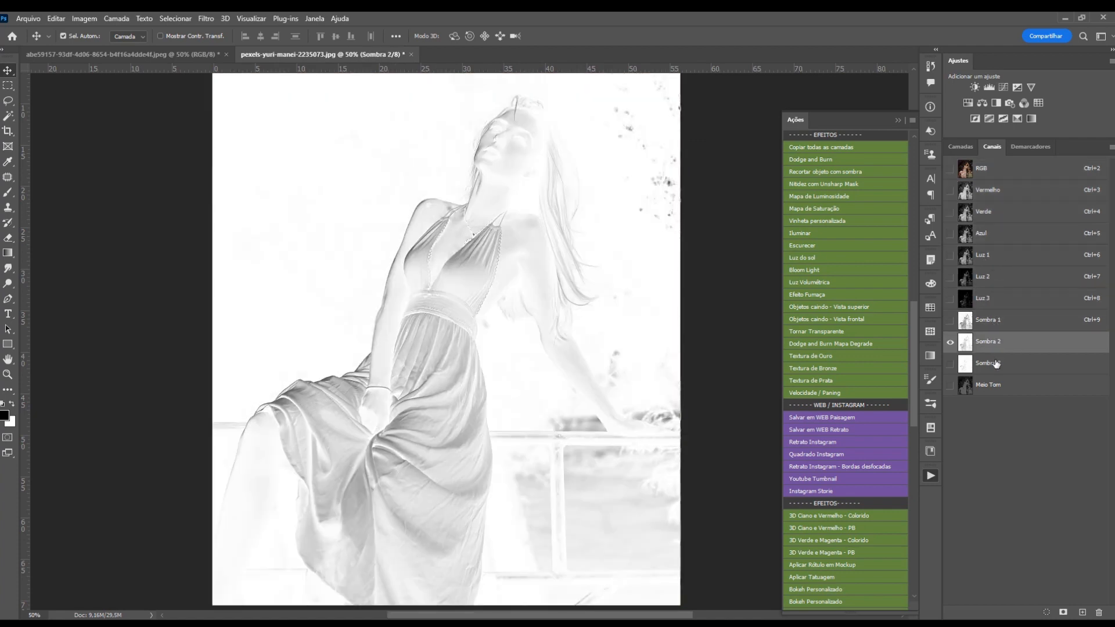
click(996, 365)
click(992, 384)
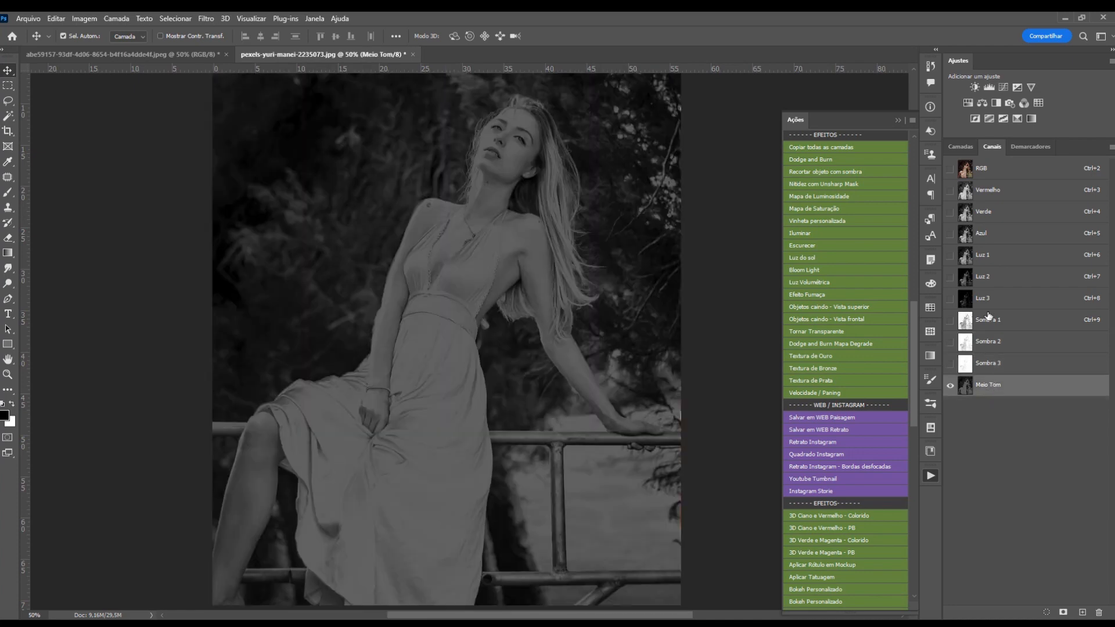
Examine which highlight areas of the photo the Luz 1, Luz 2 and Luz 3 channels isolate.
click(990, 259)
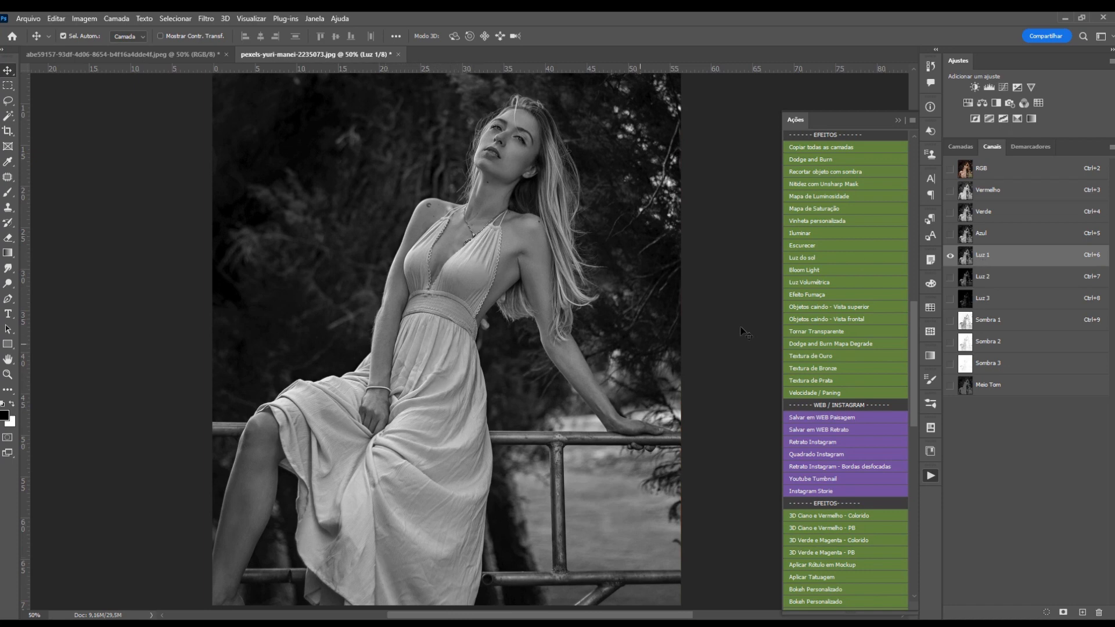
click(967, 279)
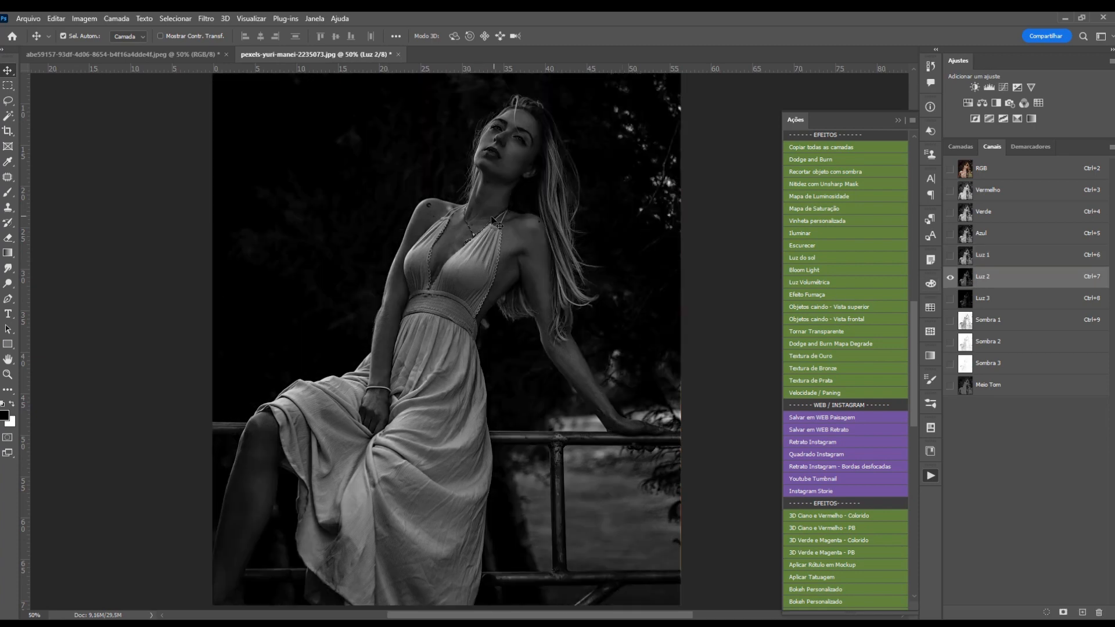
click(974, 298)
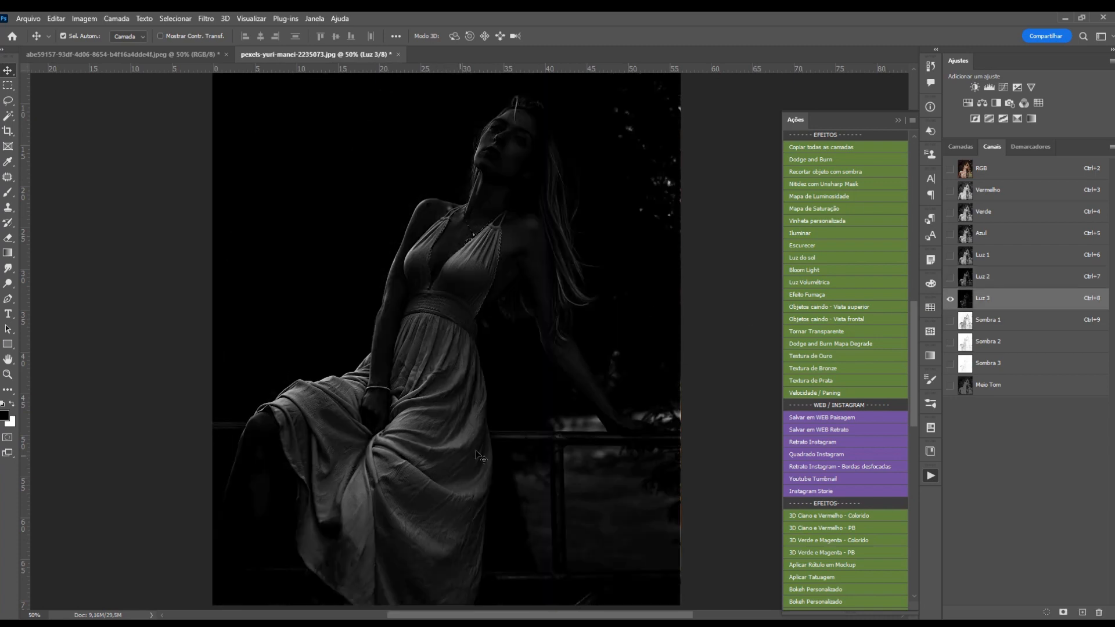
Examine the Sombra 1, Sombra 2, Sombra 3 and Meio Tom channels, and return to the RGB composite.
click(966, 327)
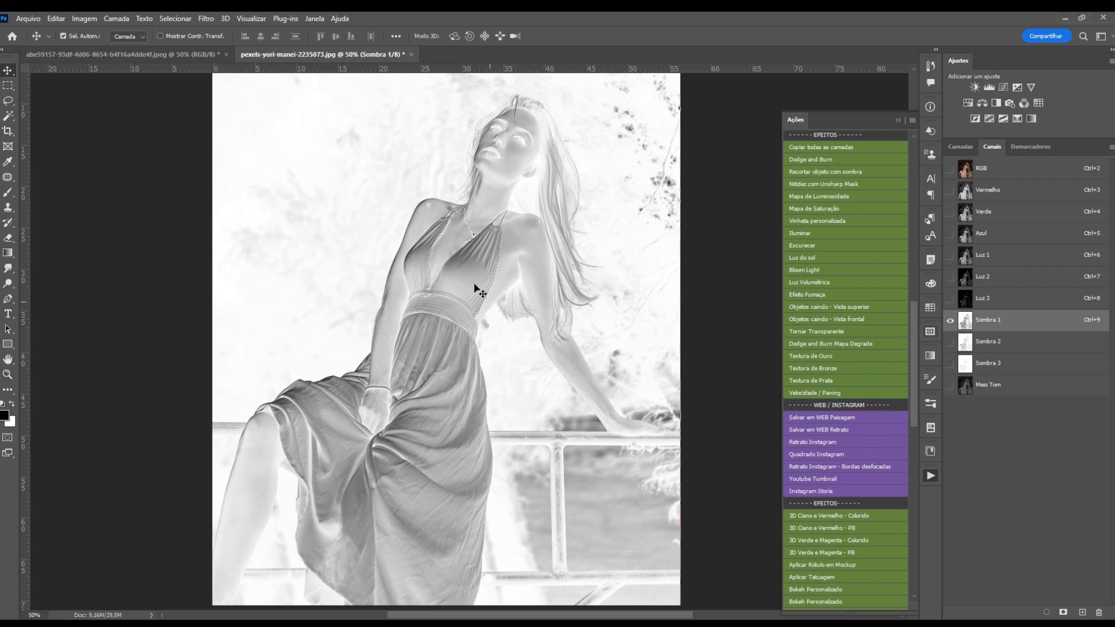
click(973, 347)
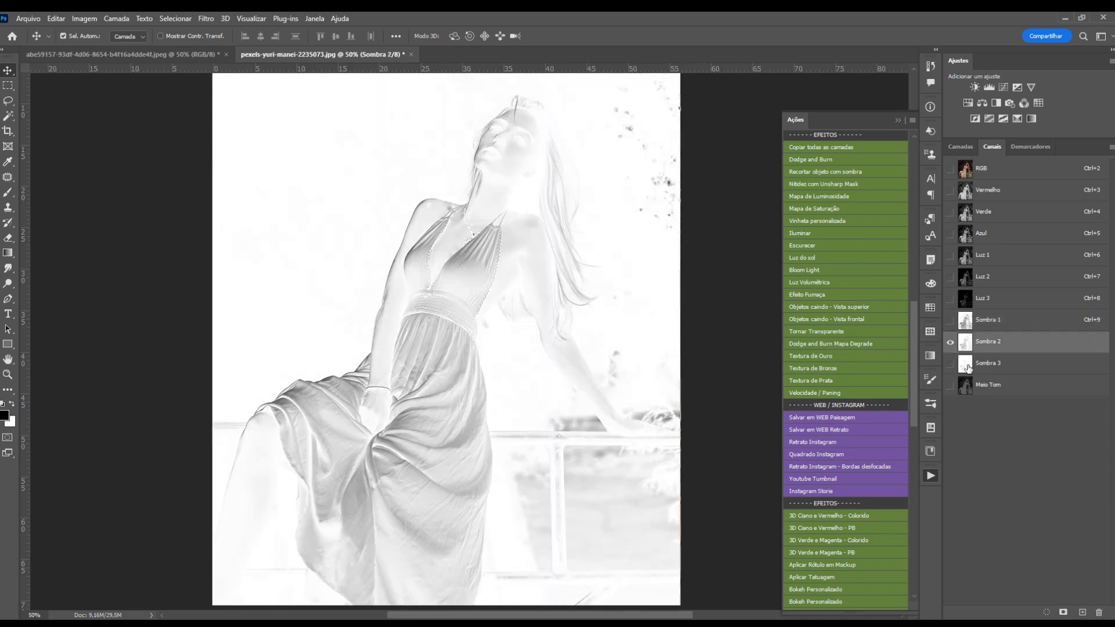
click(968, 365)
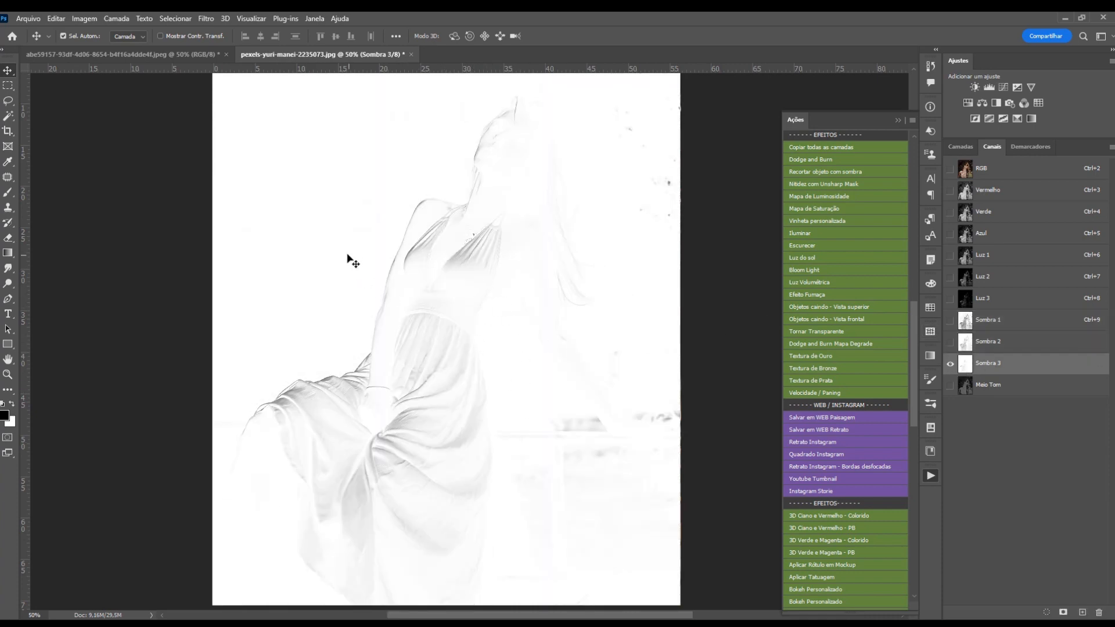
click(969, 391)
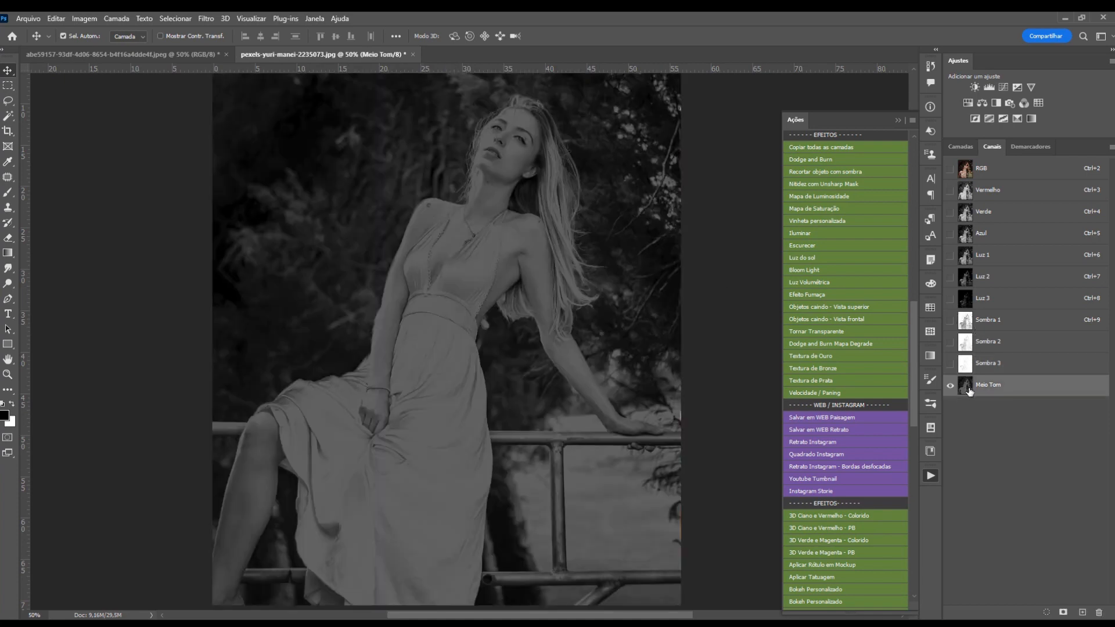
click(988, 172)
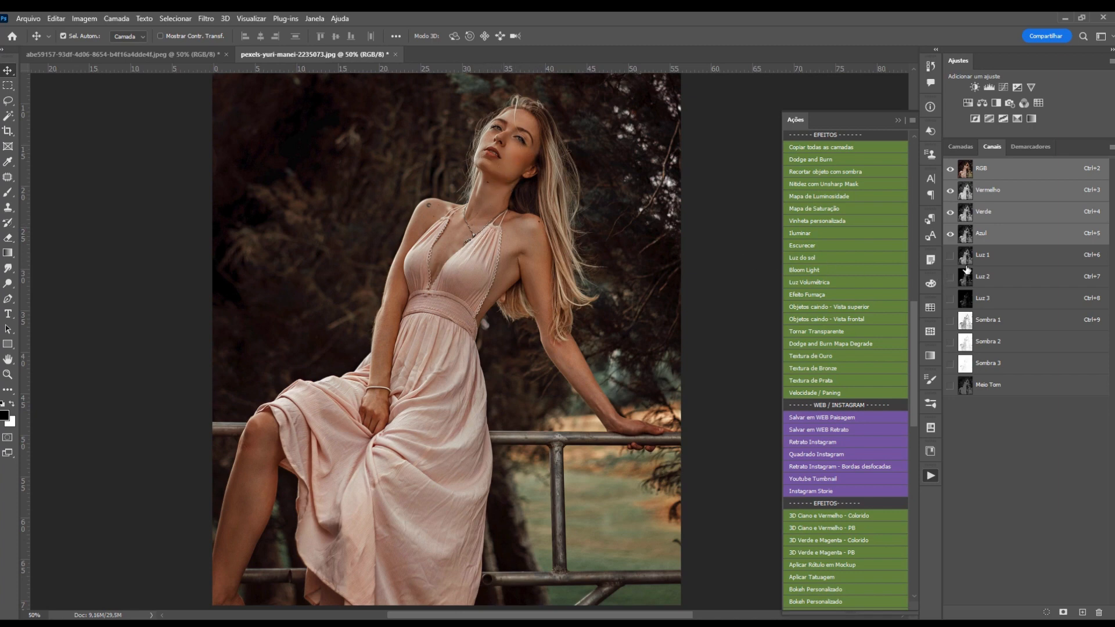
Load the Luz 2 channel as a selection and add a Curves adjustment layer masked by it over the full-colour photo.
click(986, 261)
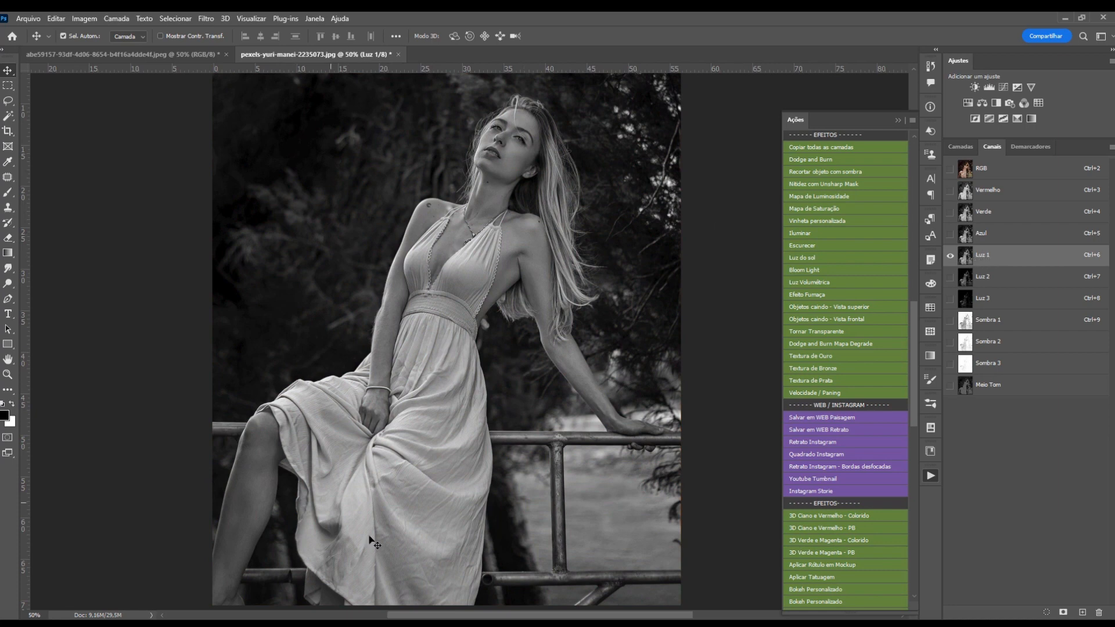
click(966, 282)
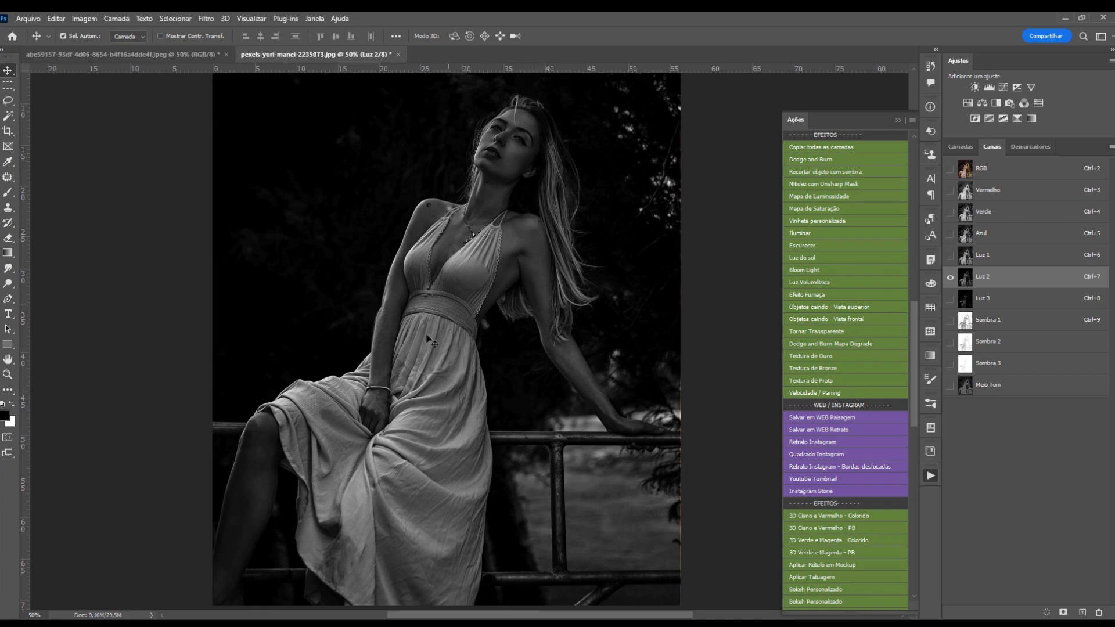
ctrl+click(967, 284)
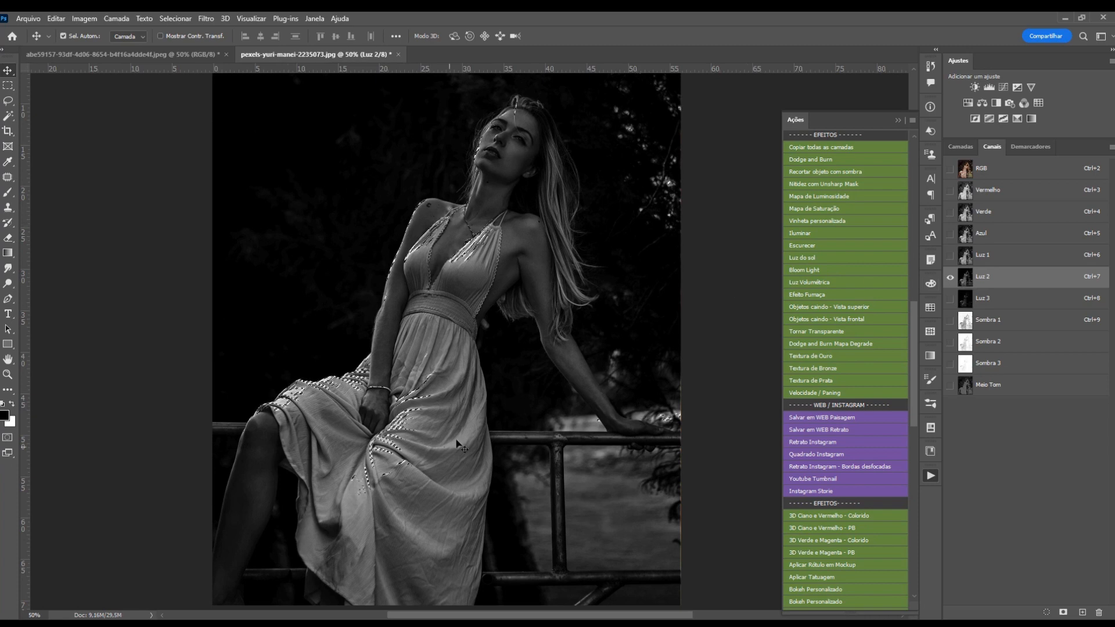
click(981, 170)
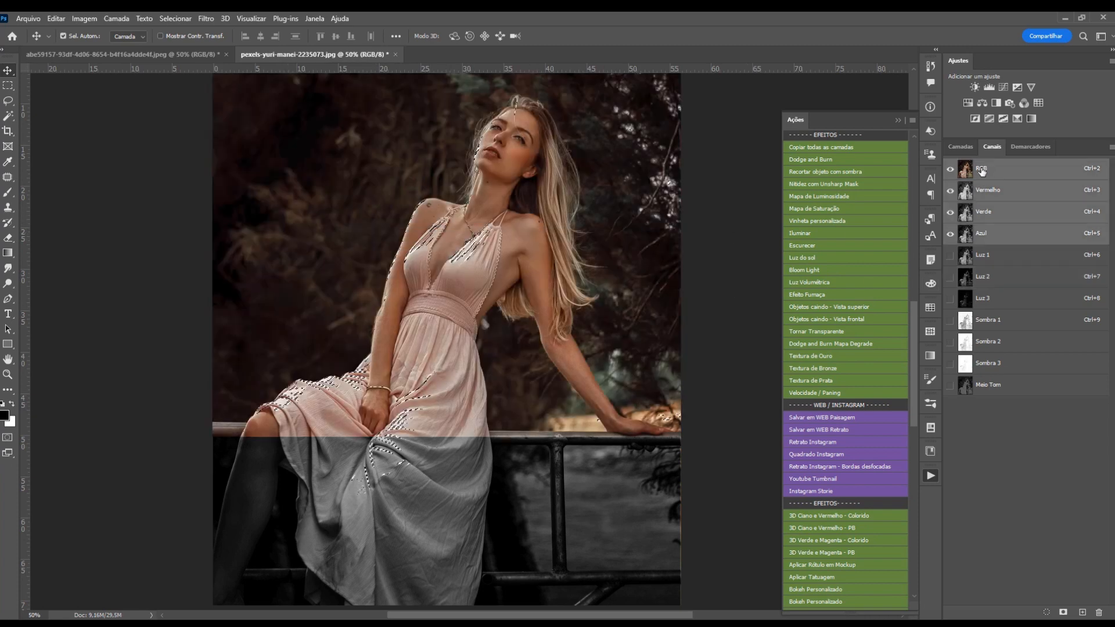
click(959, 147)
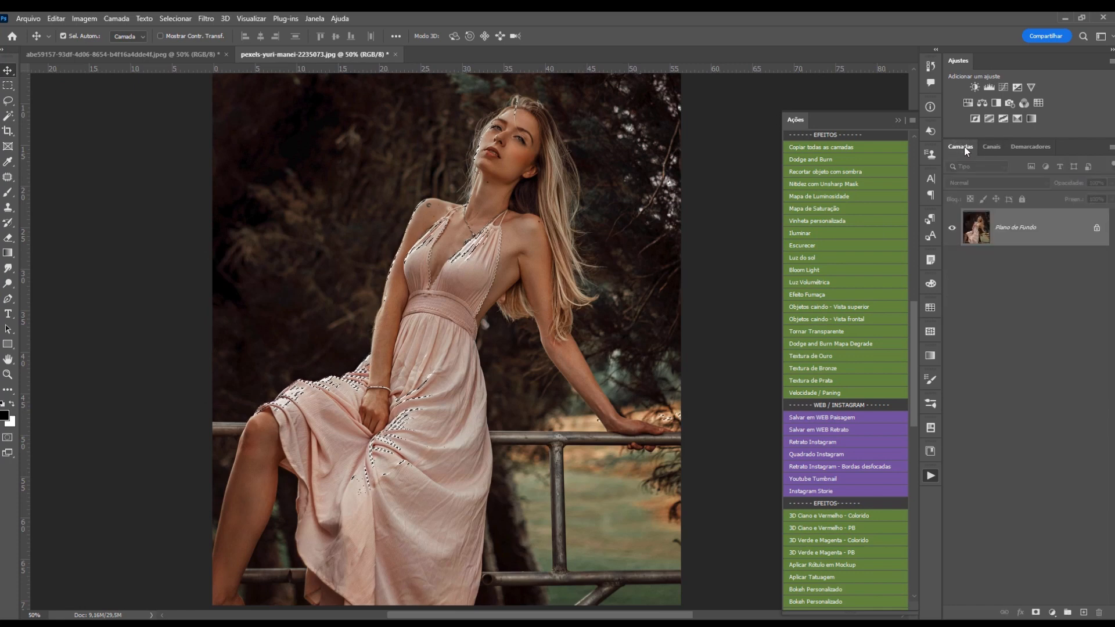
click(1003, 88)
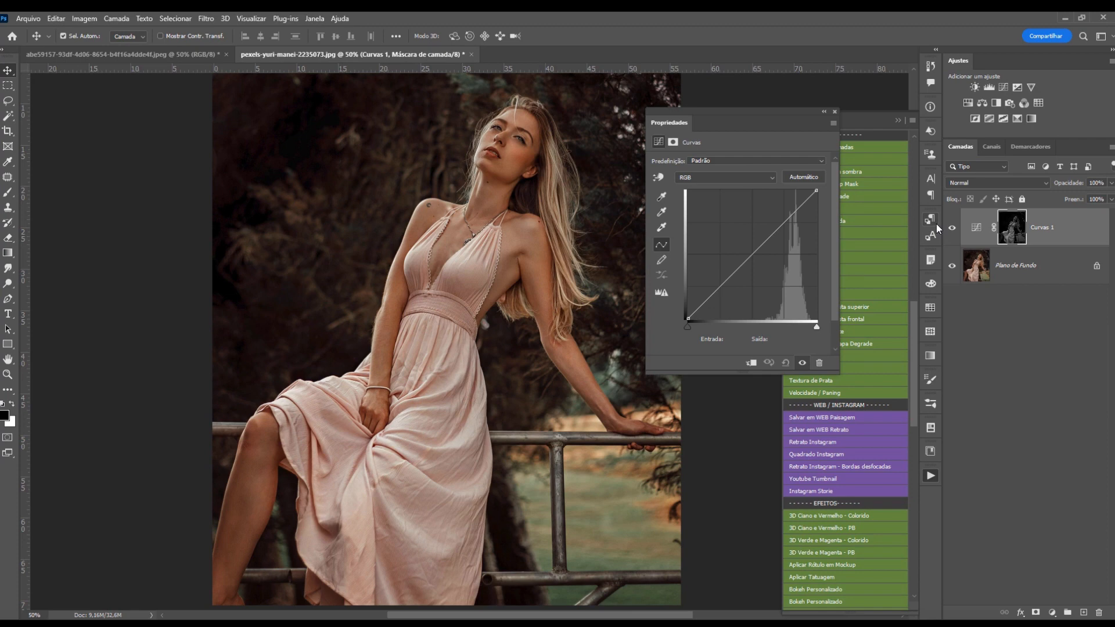
Check the highlight mask of the Curves layer, and brighten its RGB curve with a point at input 77, output 150.
alt+click(1013, 238)
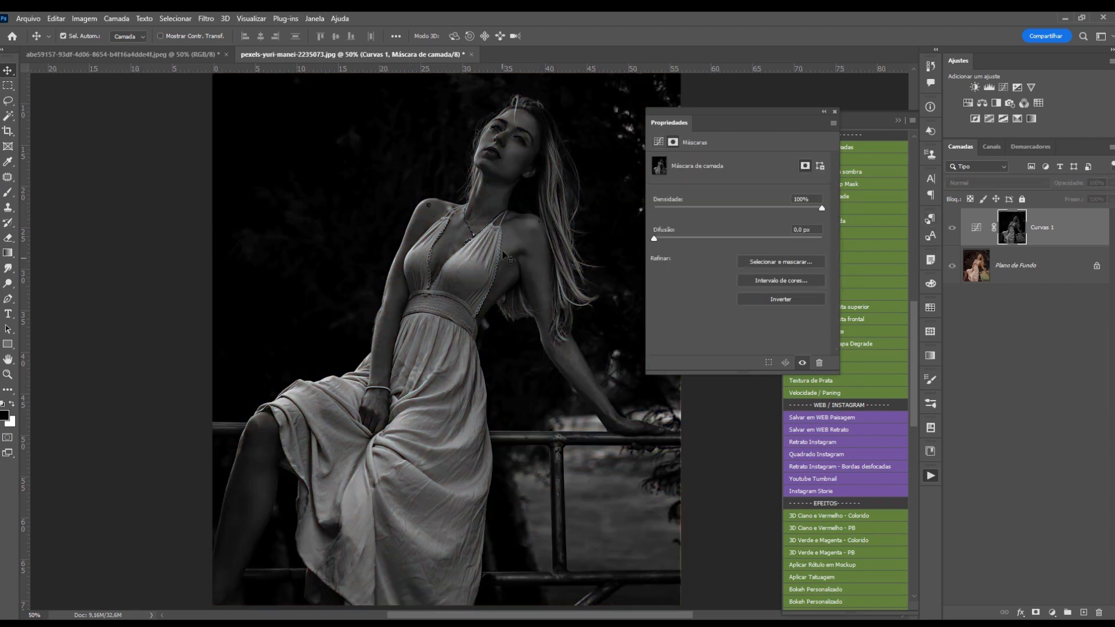
click(835, 112)
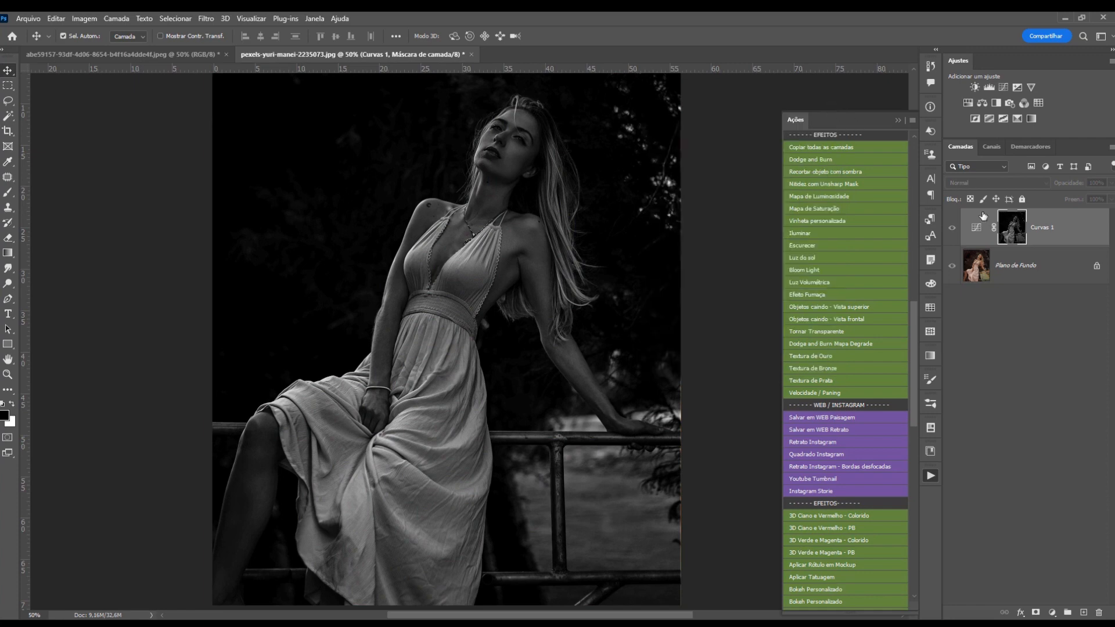
double_click(971, 239)
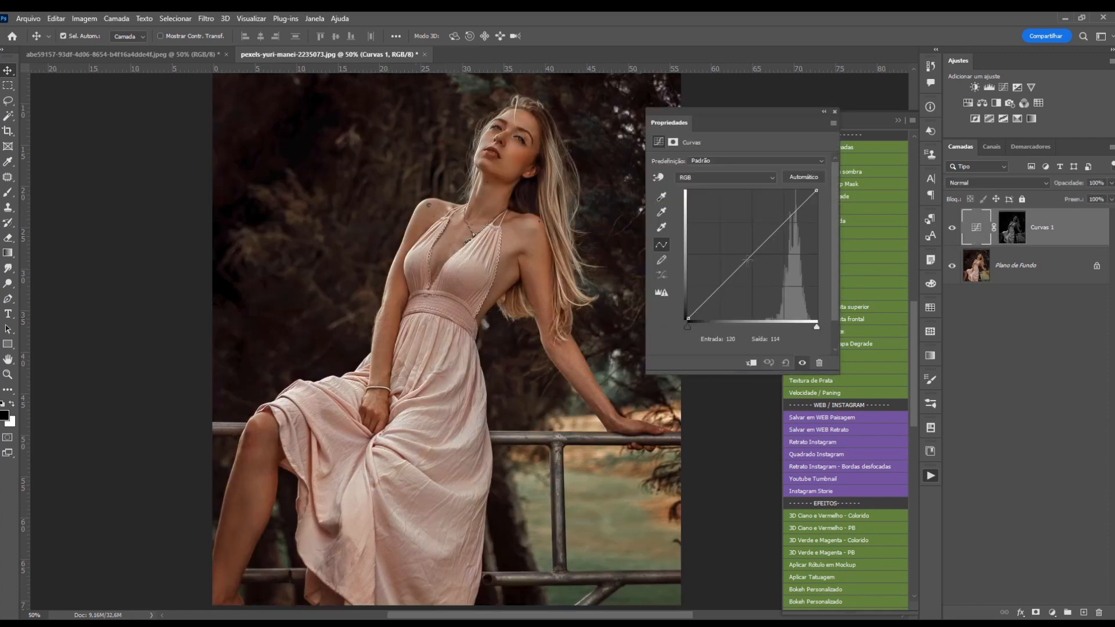
drag(747, 260, 727, 243)
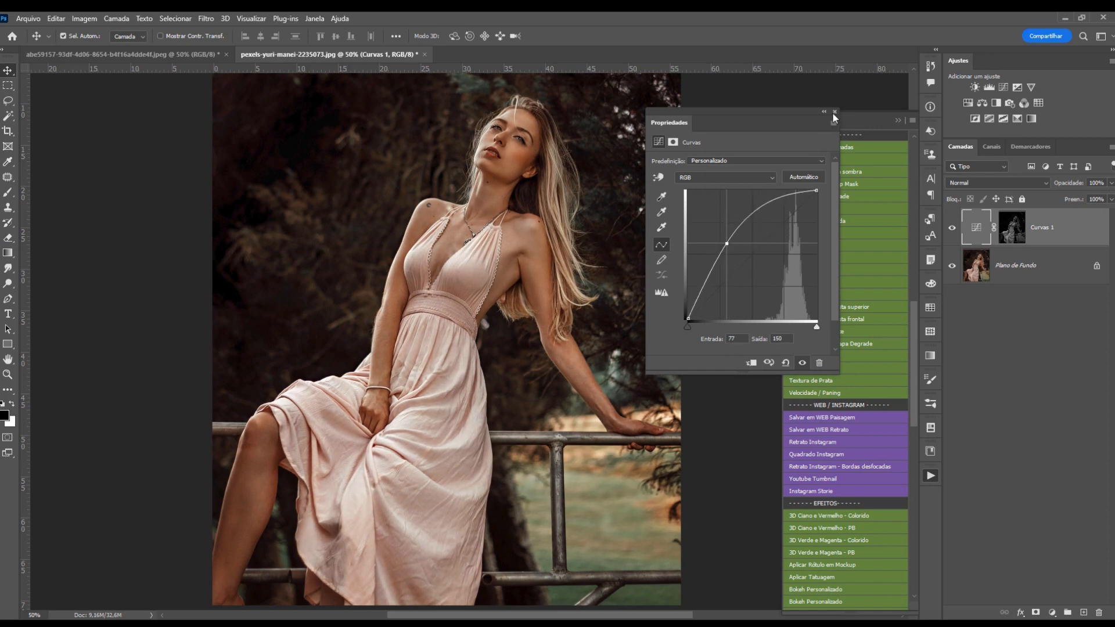
click(834, 112)
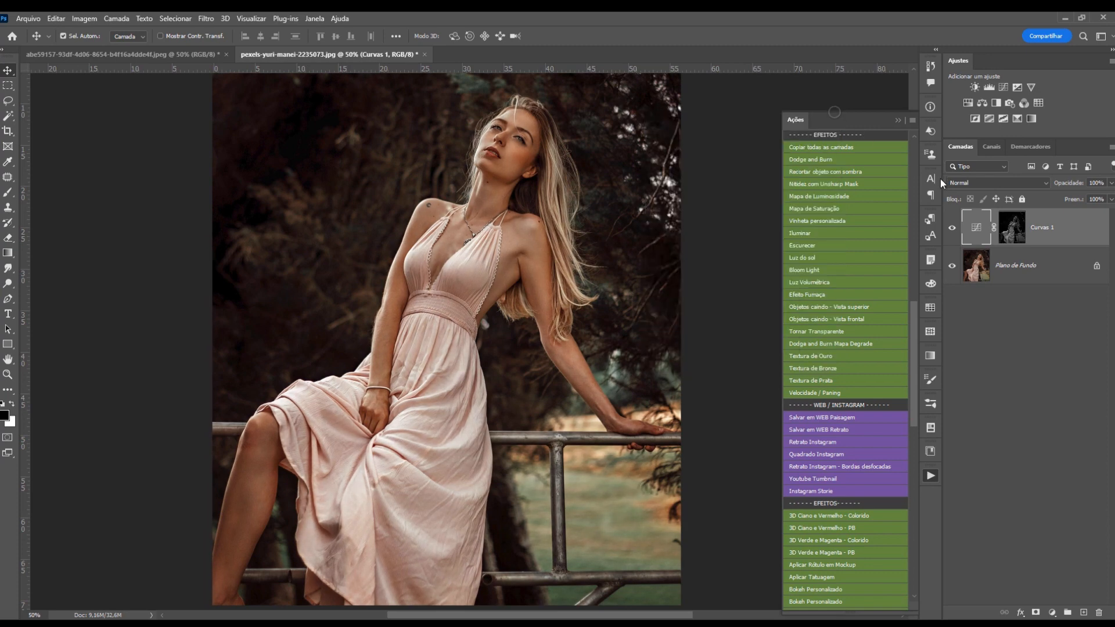
Load the Sombra 2 channel as a selection and add a second Curves adjustment layer masked by it.
click(986, 147)
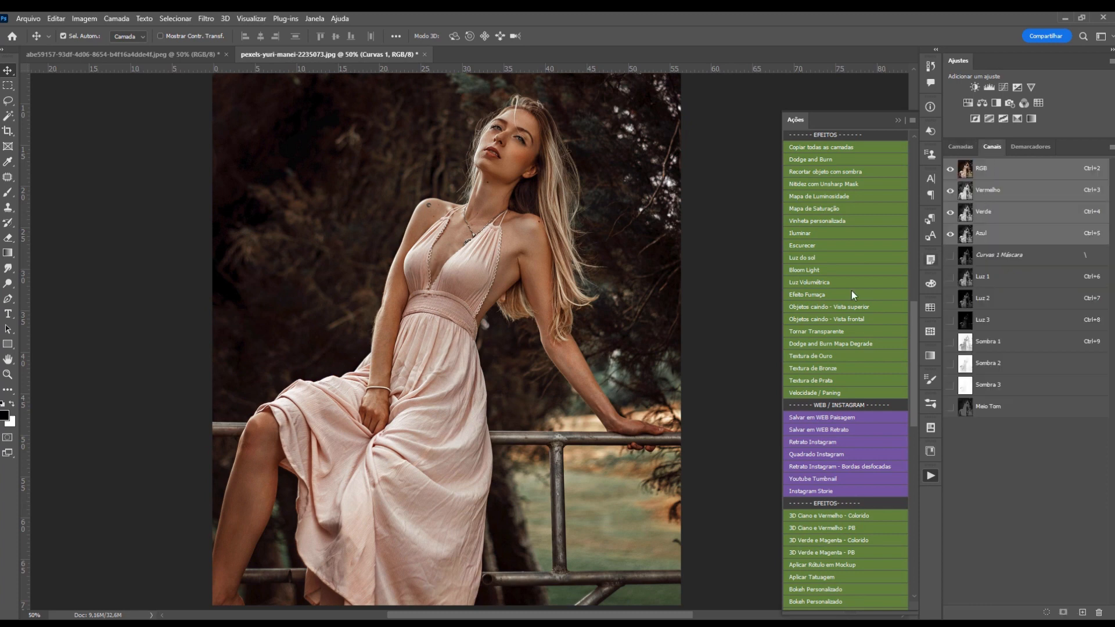
click(965, 349)
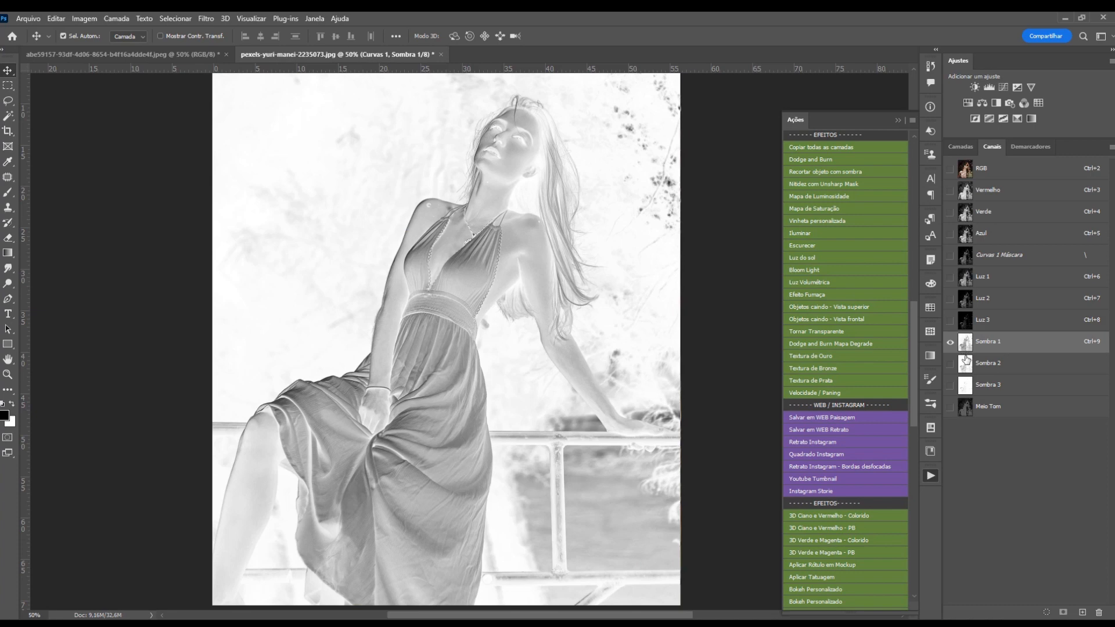
click(965, 366)
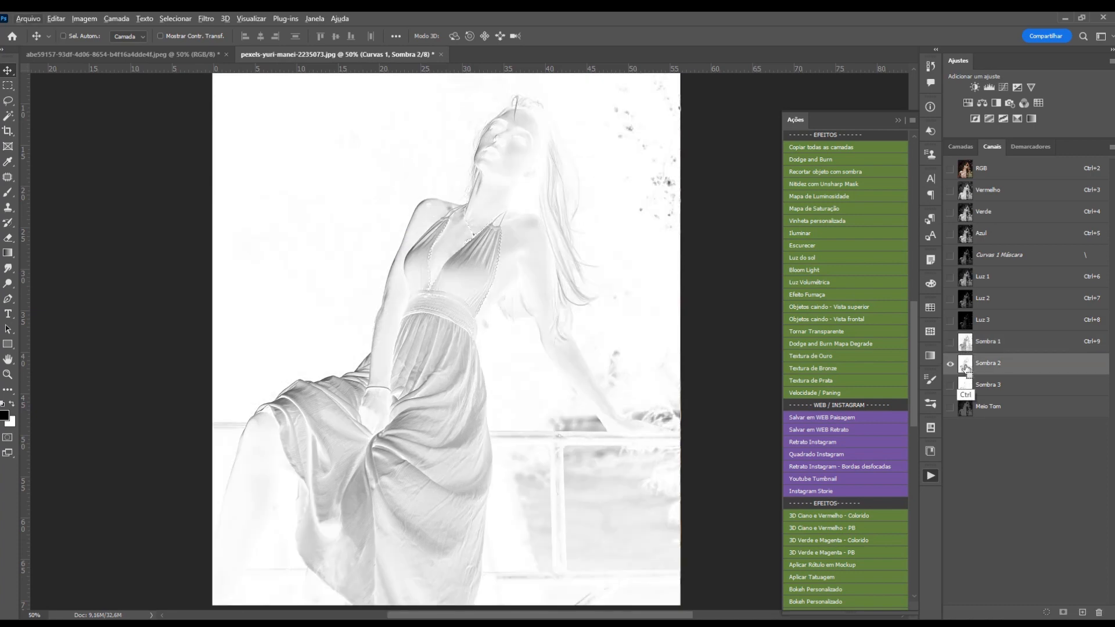
ctrl+click(965, 368)
click(985, 169)
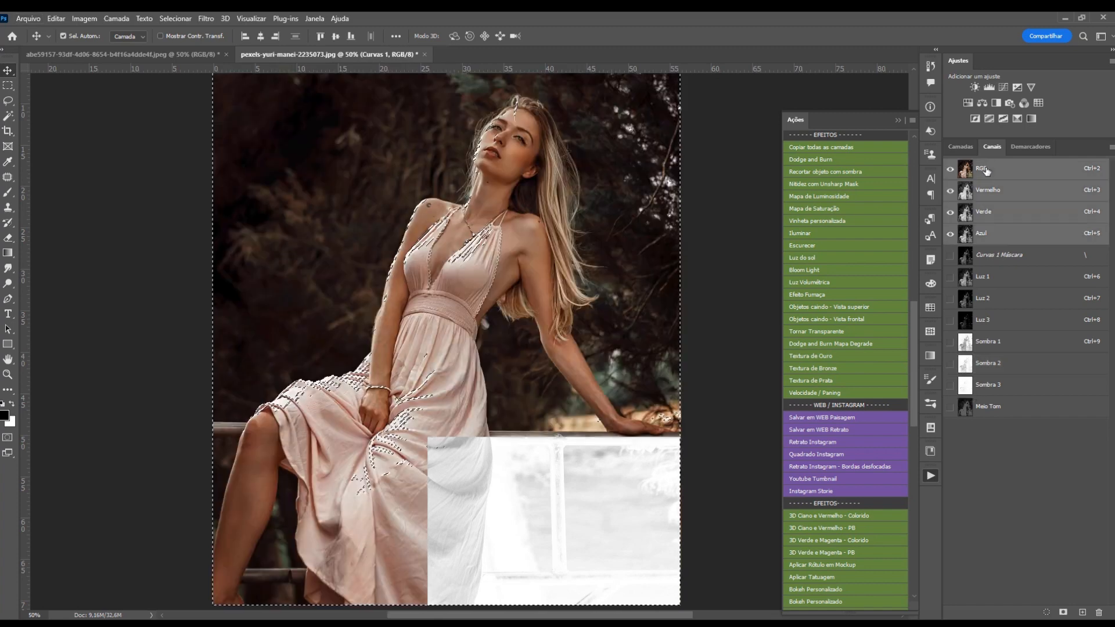
click(960, 147)
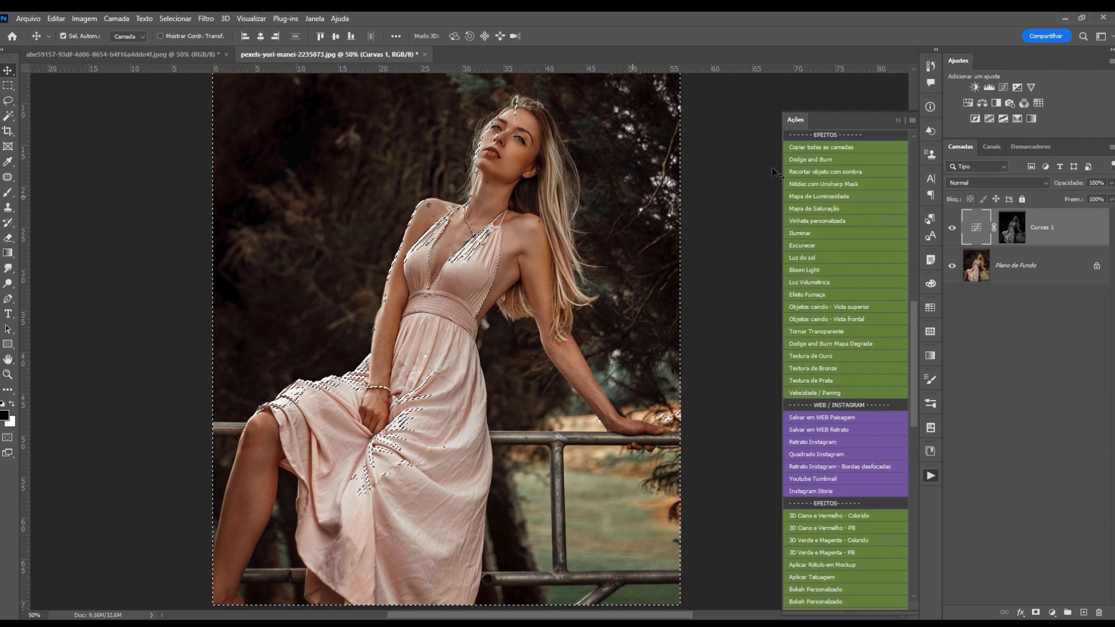
click(1002, 87)
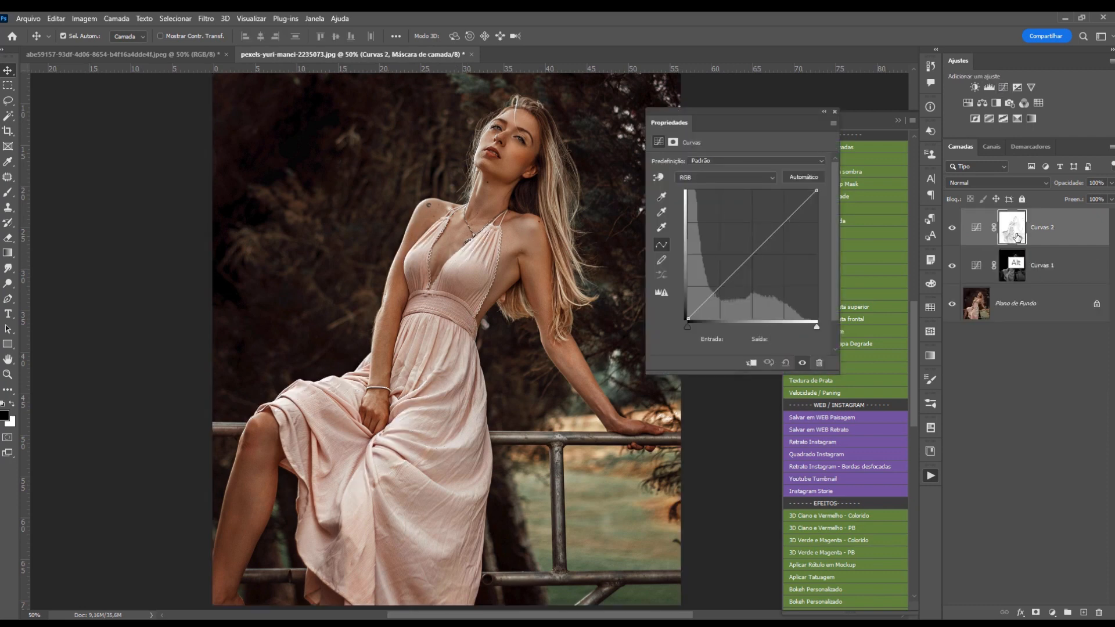
Check the shadow mask of the second Curves layer, and lift its RGB curve with a point at input 113, output 137.
alt+click(1013, 237)
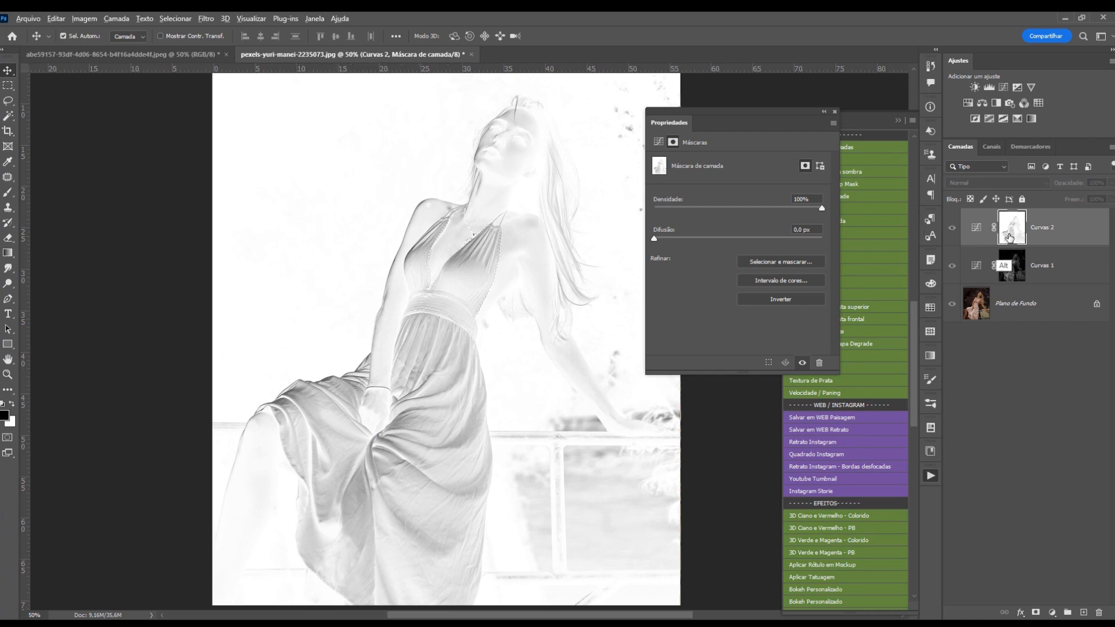
alt+click(1014, 237)
click(977, 232)
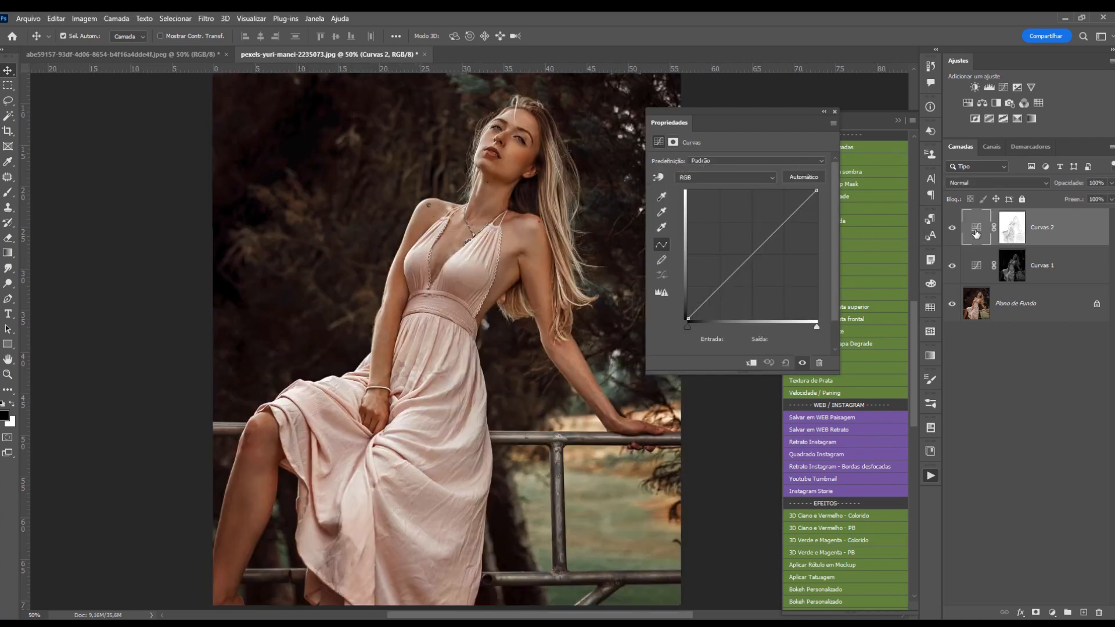
drag(746, 231, 745, 250)
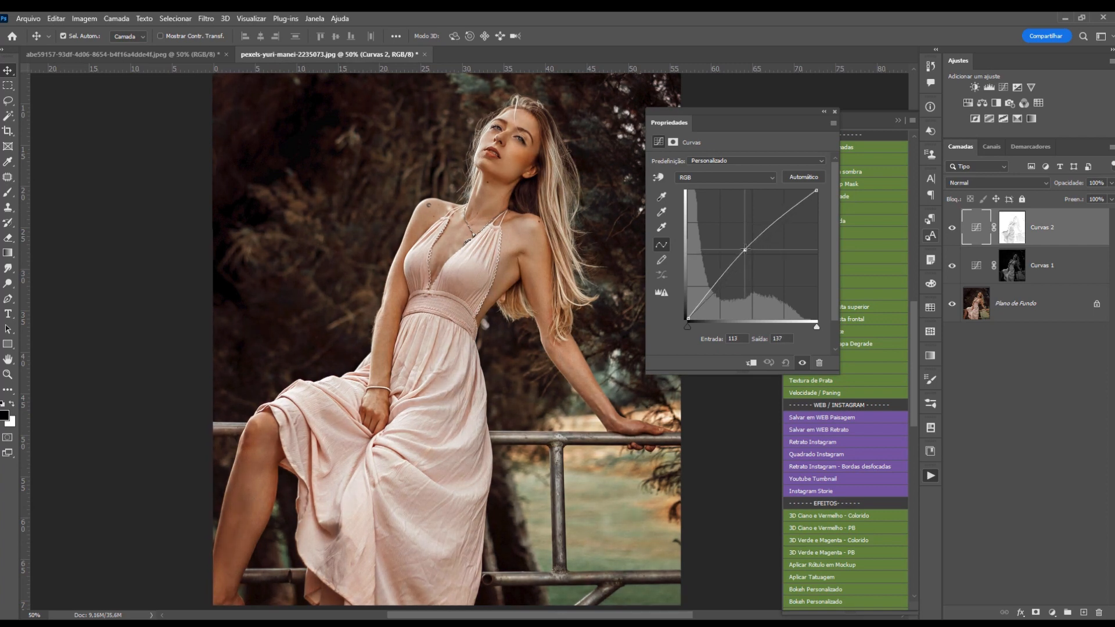
click(835, 112)
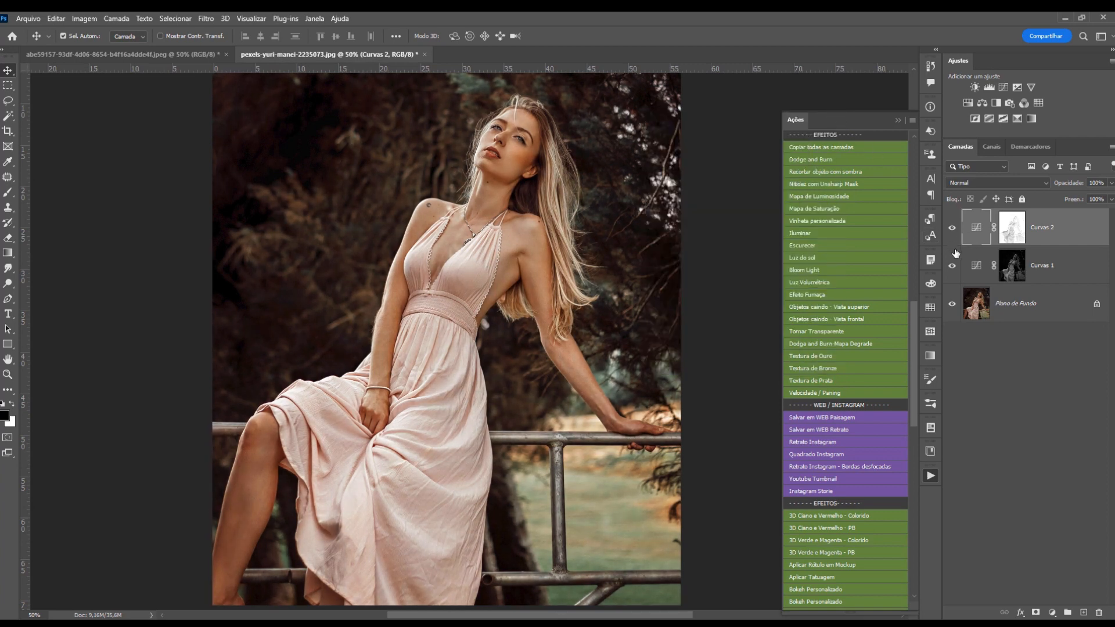
Compare the photo with the shadow Curves layer, the highlight Curves layer and both adjustments hidden and shown.
click(953, 229)
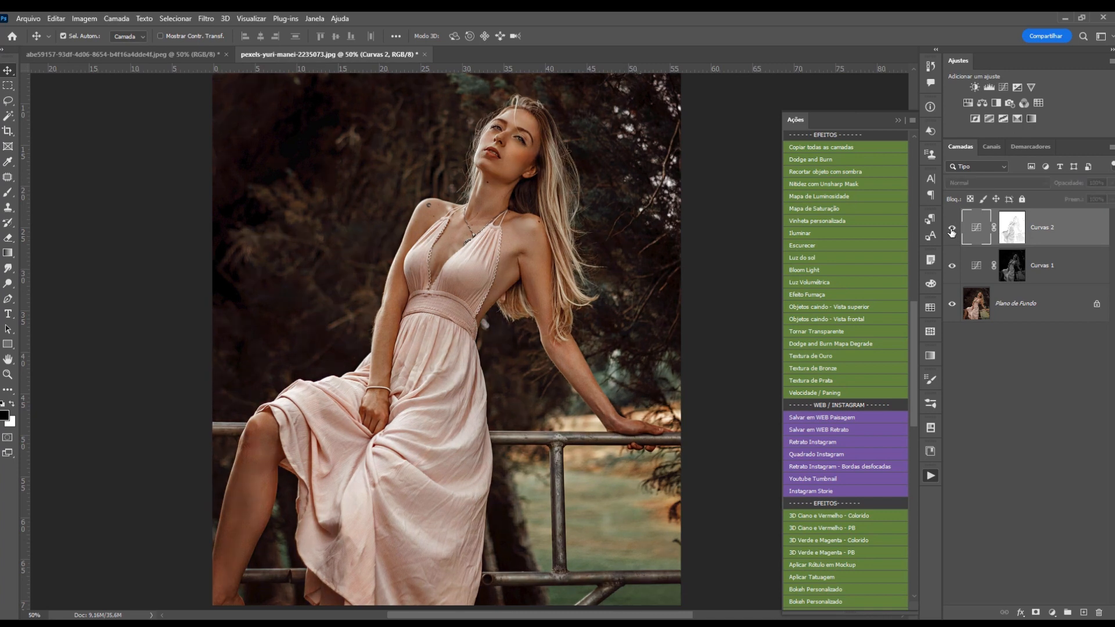
click(952, 230)
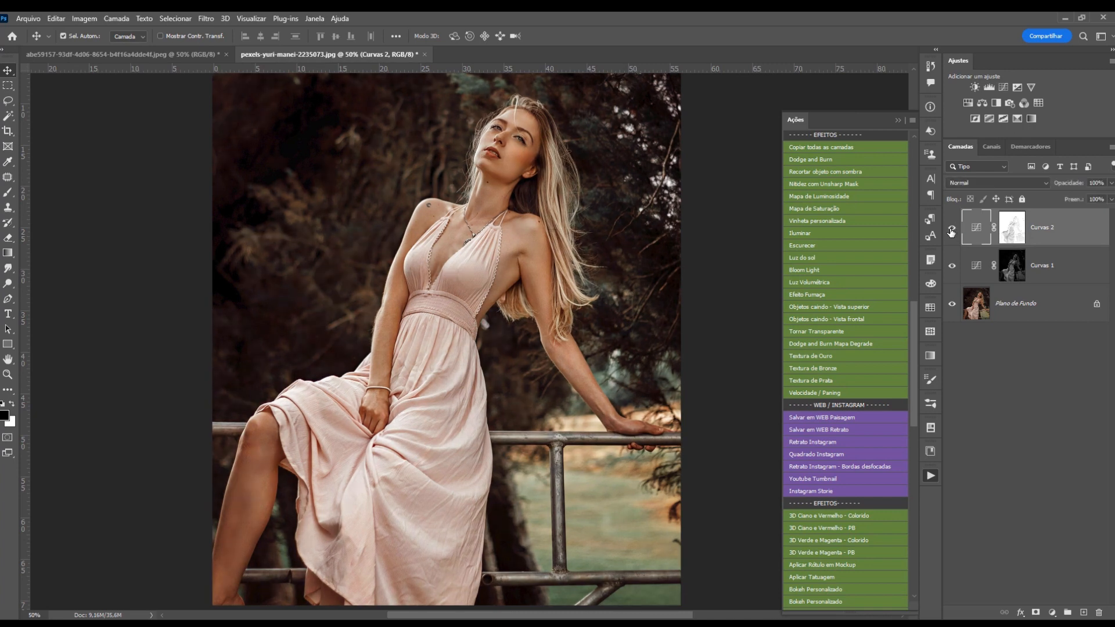
click(952, 267)
click(952, 266)
alt+click(952, 304)
alt+click(952, 308)
Load the Meio Tom channel as a selection and add a third Curves adjustment layer masked by it.
click(992, 146)
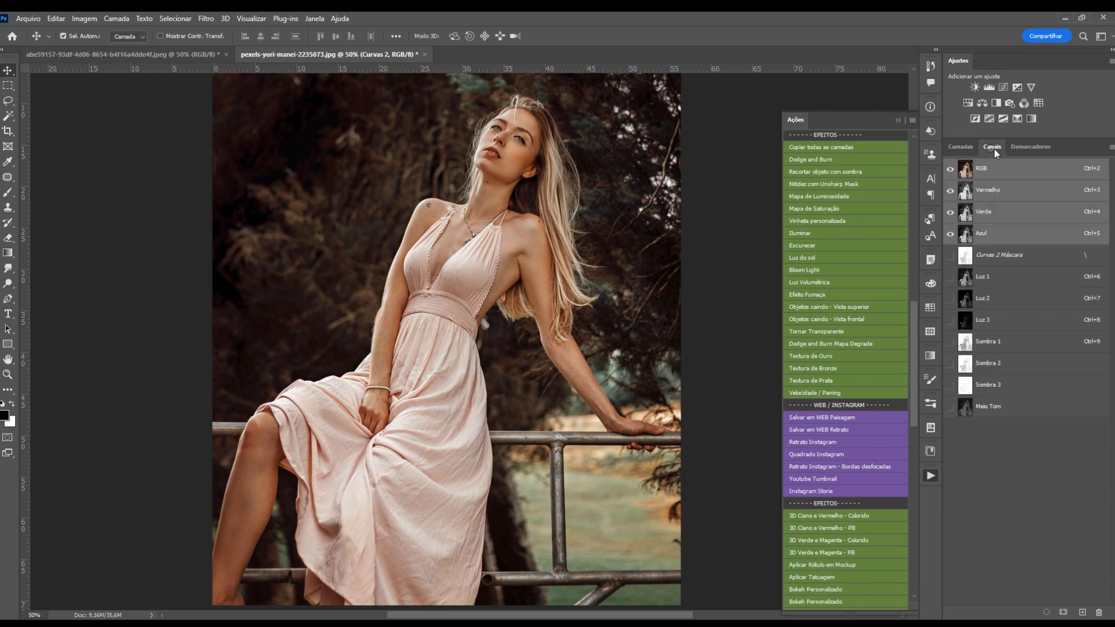
click(987, 410)
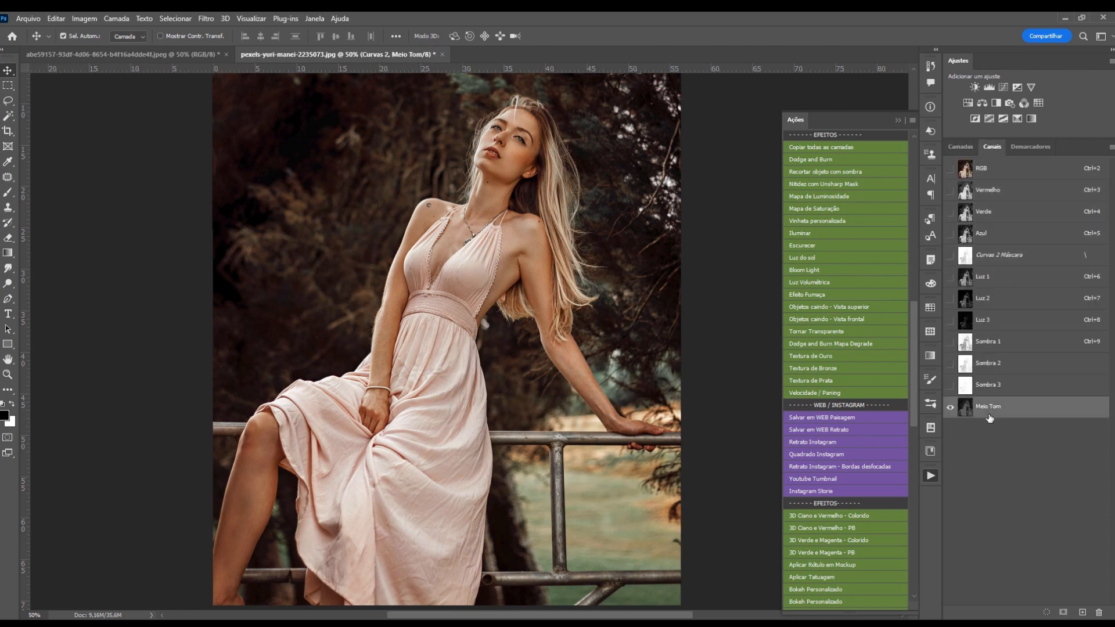
ctrl+click(966, 409)
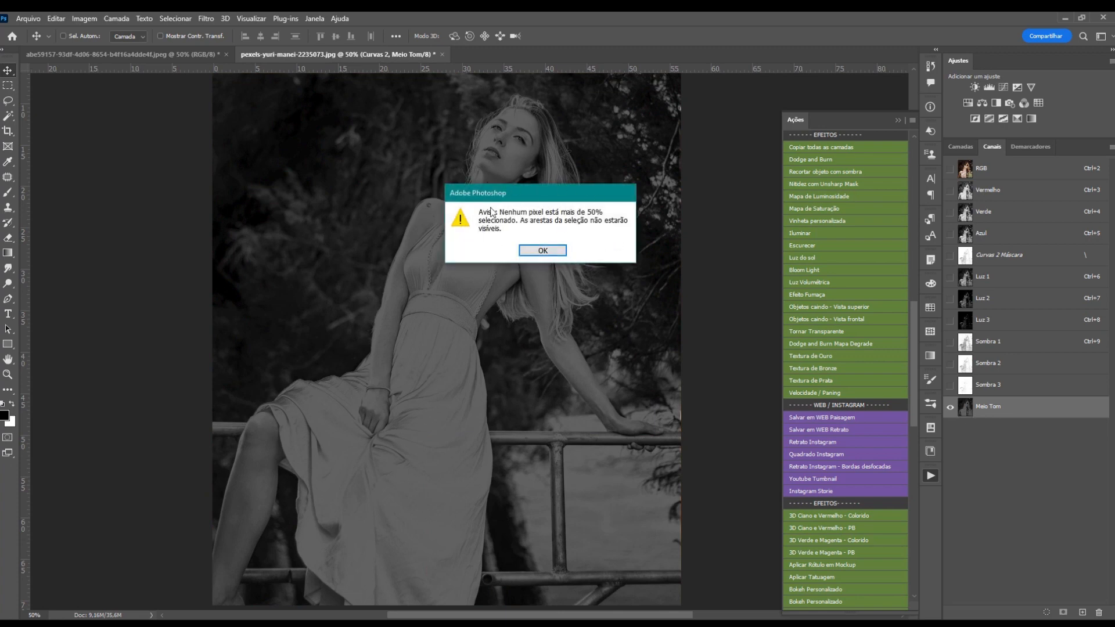
click(538, 250)
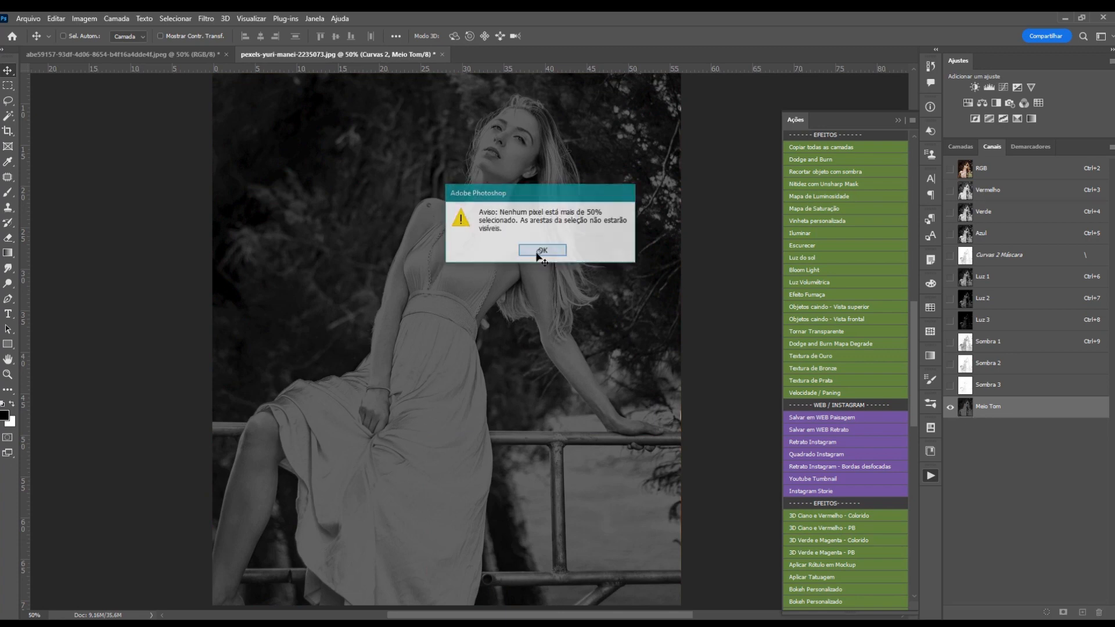
click(979, 172)
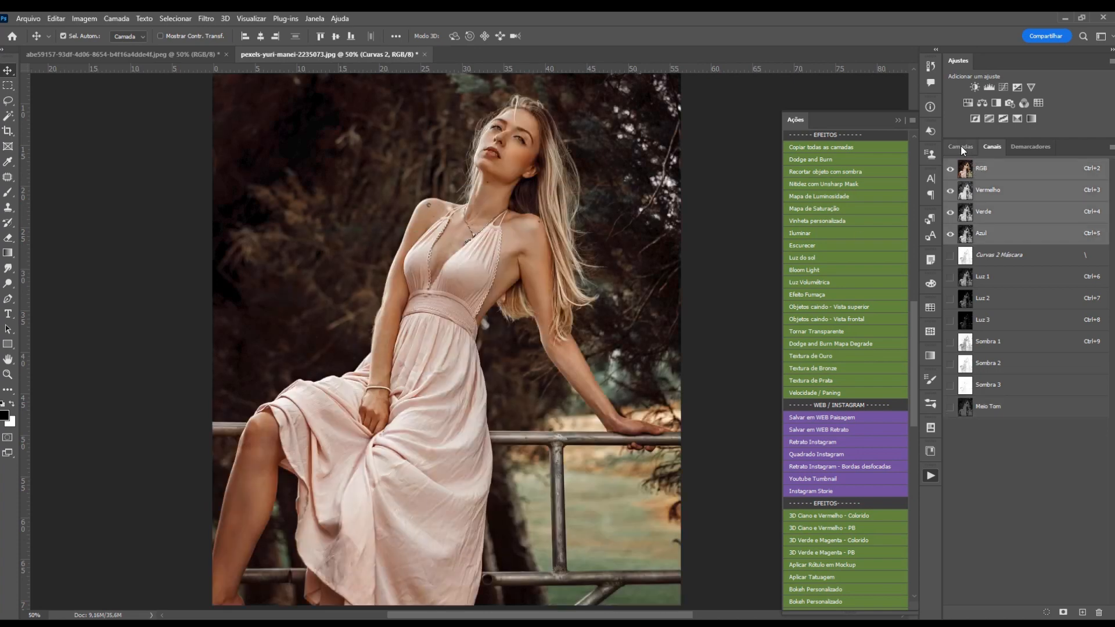
click(959, 146)
click(1005, 86)
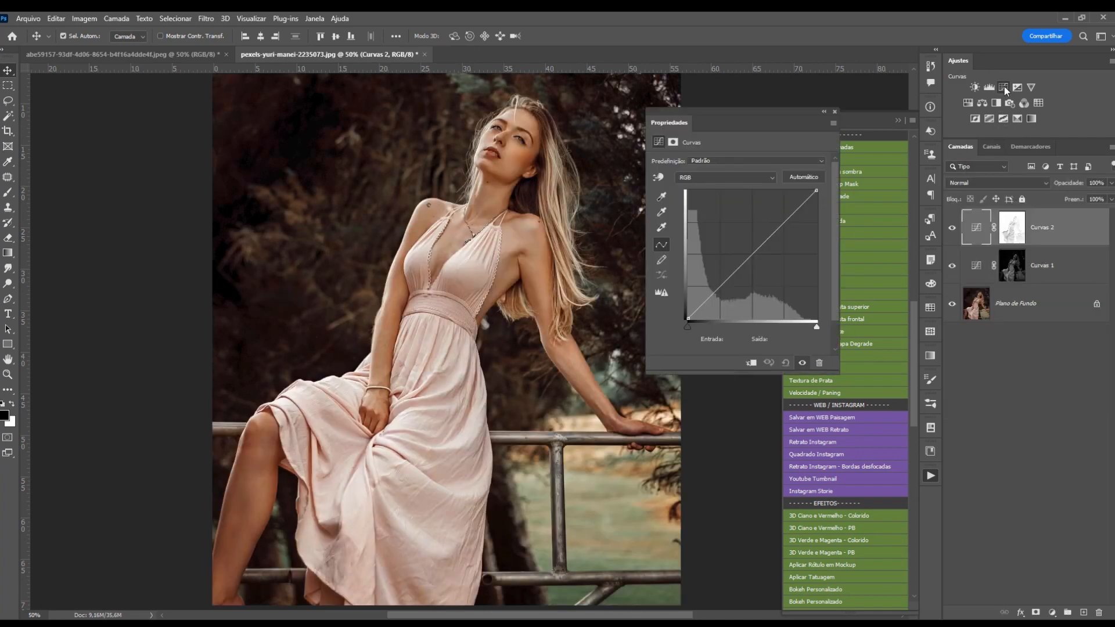
Check the midtone mask, and shape its RGB curve into a gentle S with the upper point at input 160, output 170.
alt+click(1017, 229)
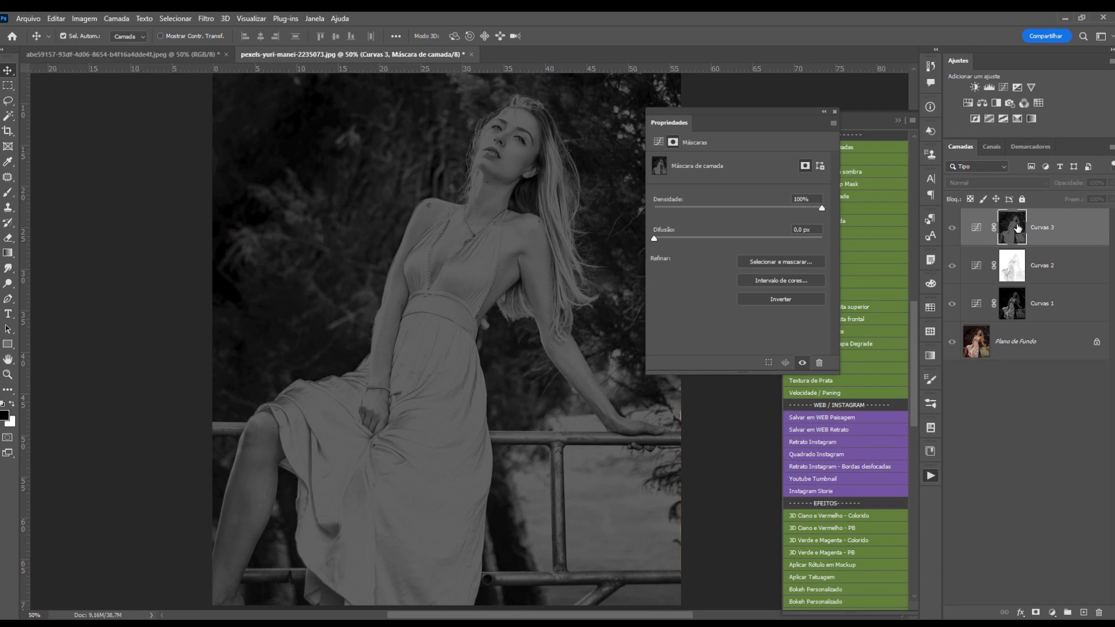
alt+click(1009, 240)
click(976, 235)
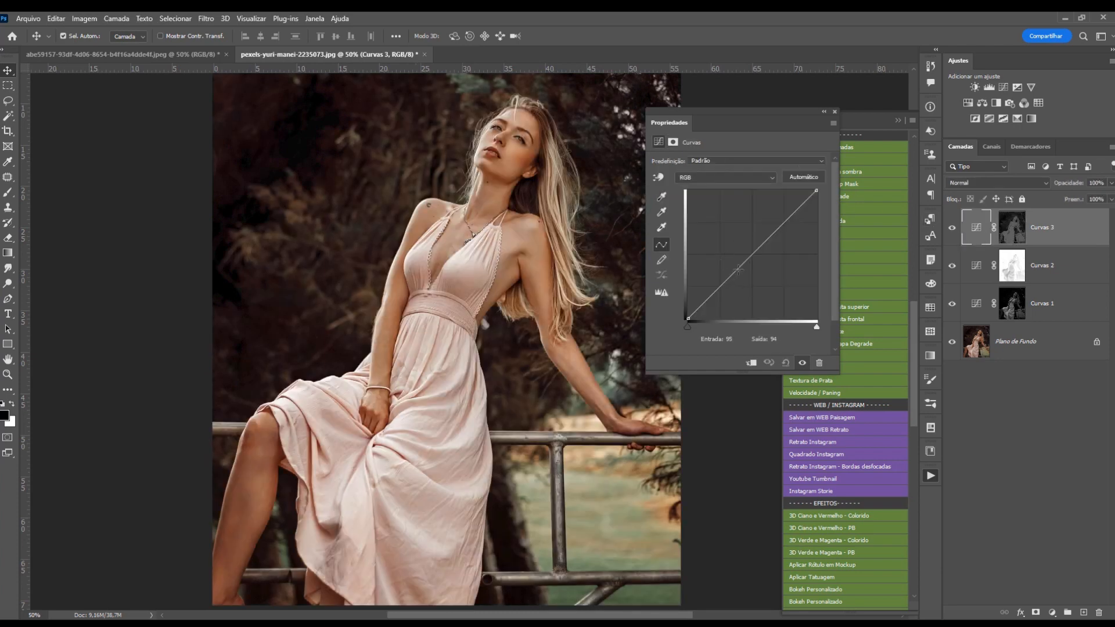
mouse_move(738, 269)
mouse_down()
mouse_move(735, 247)
mouse_move(748, 263)
mouse_up()
drag(744, 257, 728, 283)
mouse_move(768, 238)
mouse_down()
mouse_move(767, 224)
mouse_move(769, 233)
mouse_up()
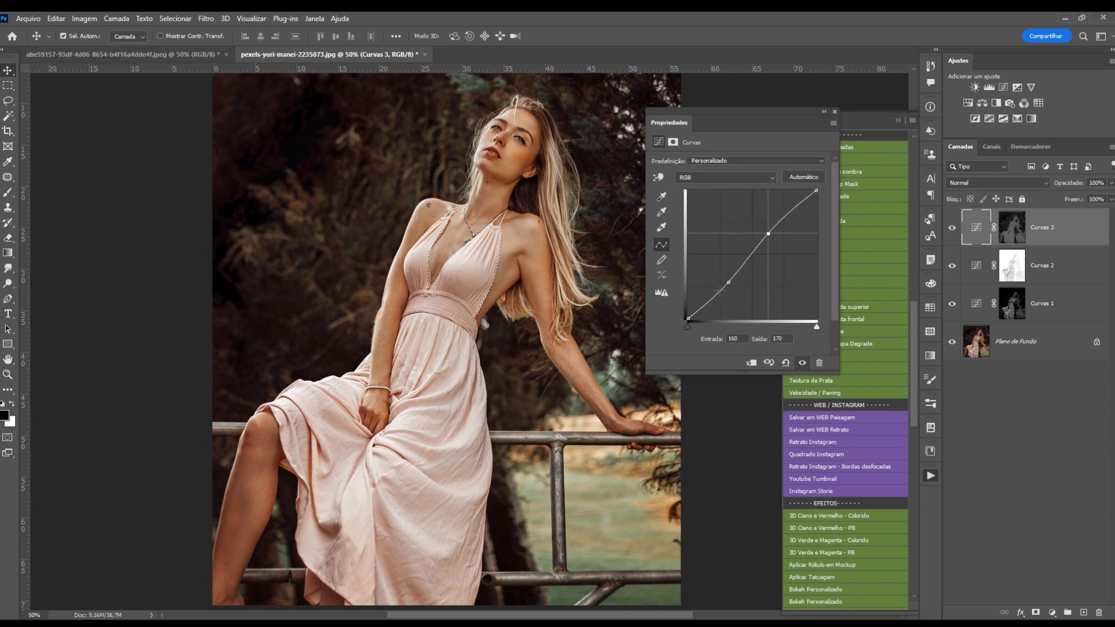
Remove the midtone curve's lower point, move the remaining point to lift the midtones slightly, and compare the photo with the layer hidden.
drag(729, 282, 733, 349)
drag(768, 233, 739, 258)
click(834, 111)
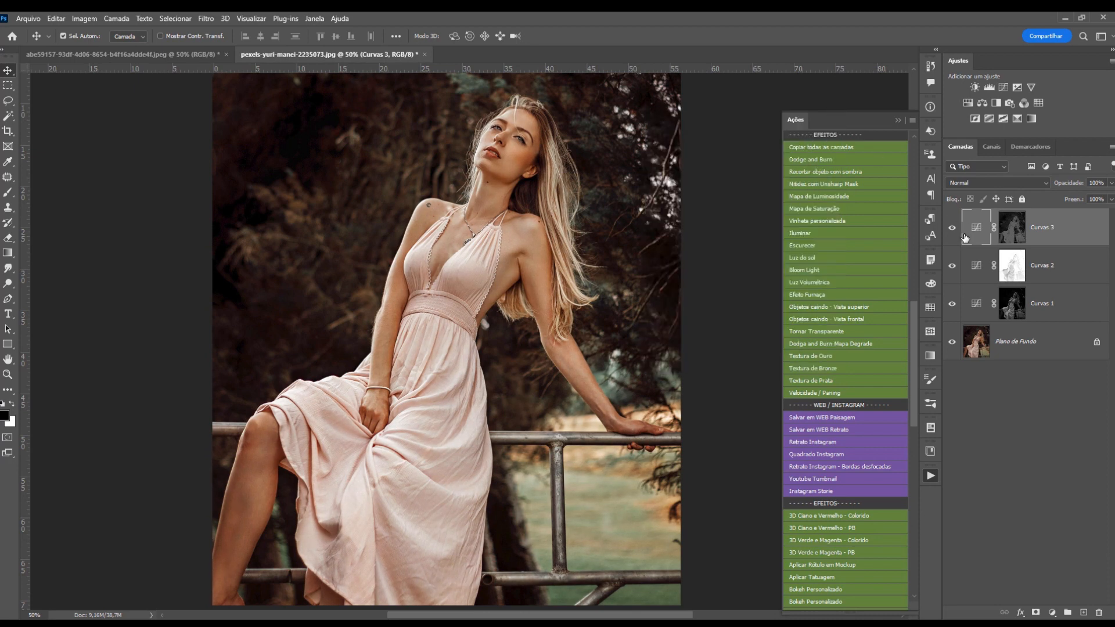
click(954, 229)
click(956, 228)
Group the three Curves layers, rename the group Iluminação, and expand it.
shift+click(1042, 304)
key(ctrl+g)
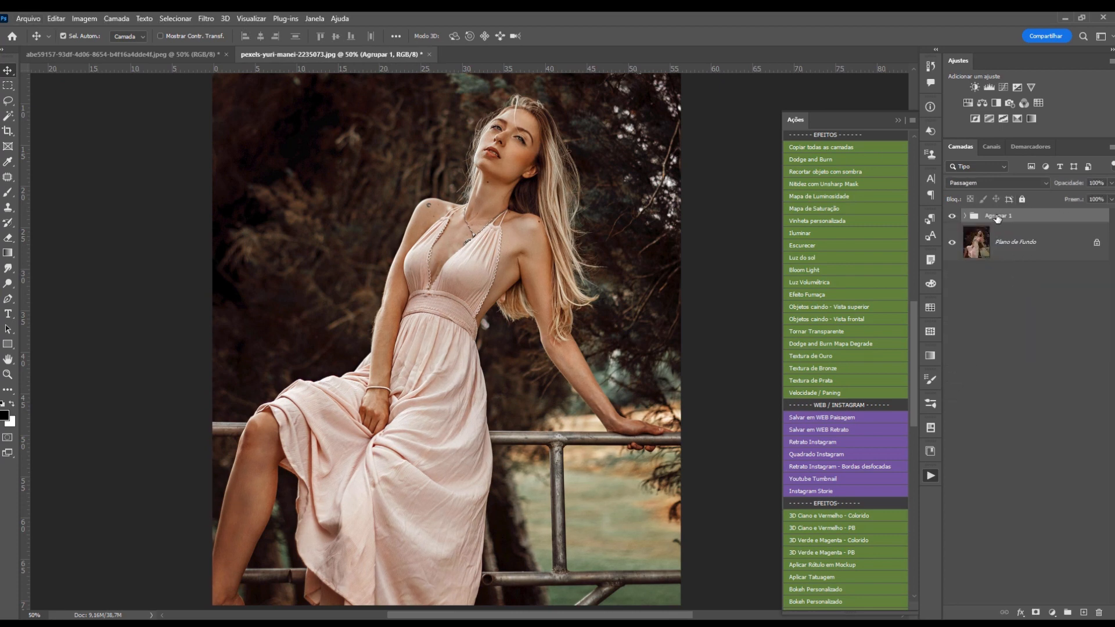
double_click(1000, 218)
key(BackSpace)
text(Iluminação)
key(Return)
click(965, 216)
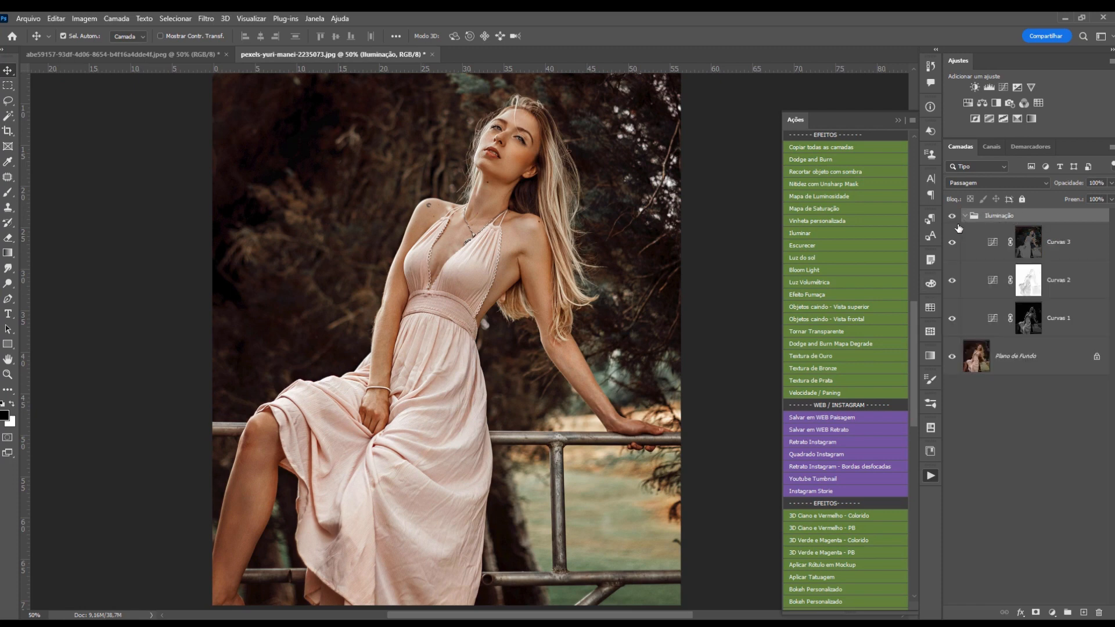
Preview the photo with the Iluminação group hidden, and lower the Curvas 3 layer's opacity slightly.
click(951, 219)
click(951, 218)
click(1072, 242)
drag(1075, 185, 1071, 185)
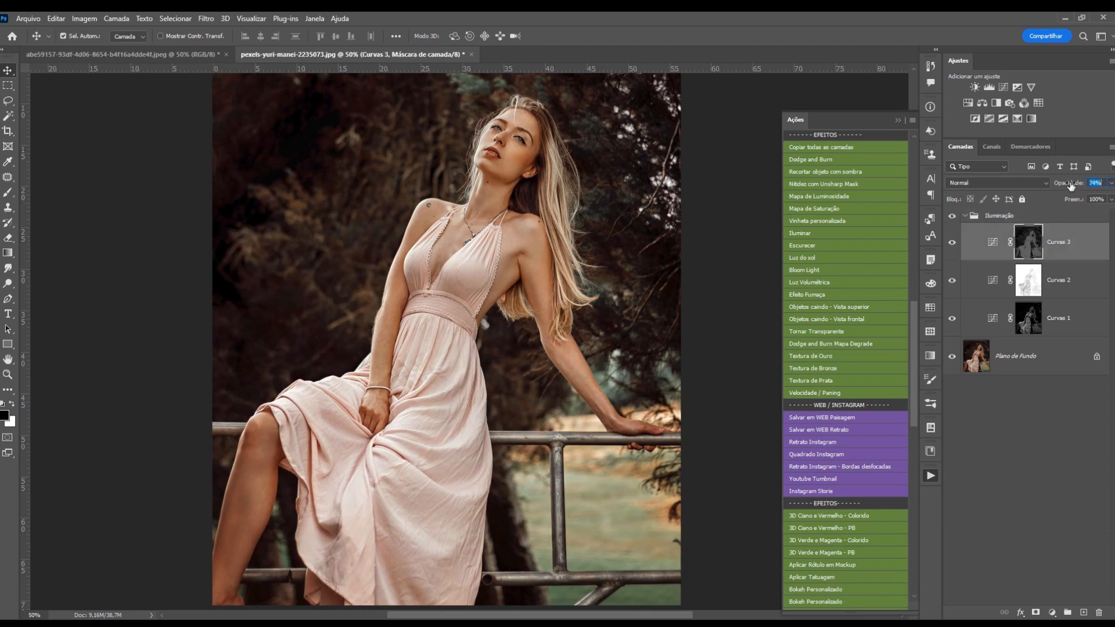
click(1077, 279)
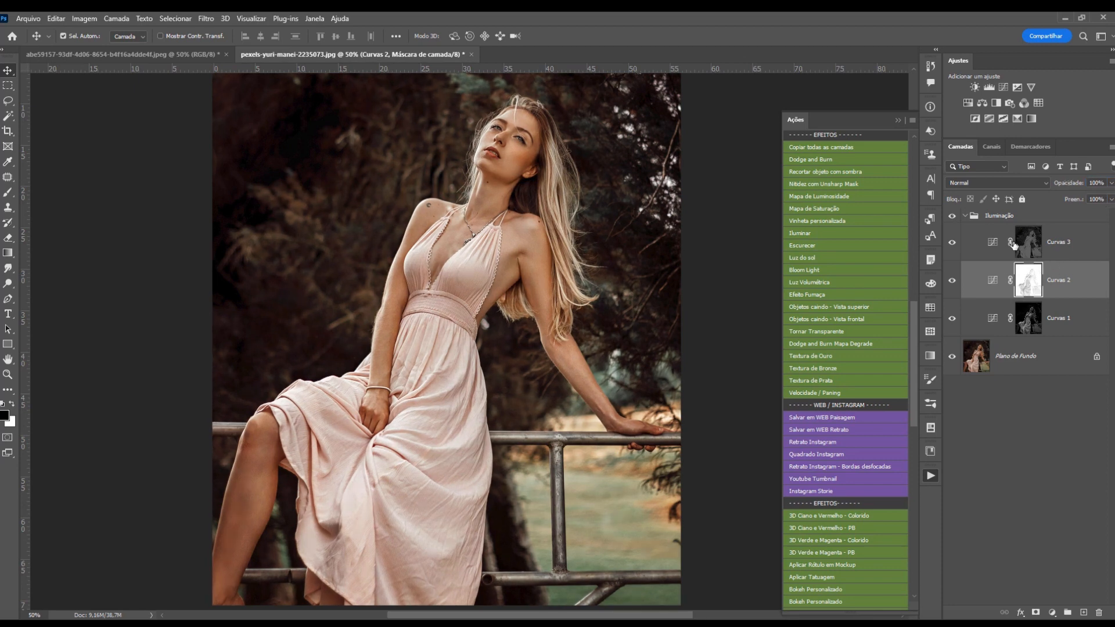
Compare the photo with the Iluminação group hidden and shown.
click(999, 217)
click(953, 216)
click(952, 217)
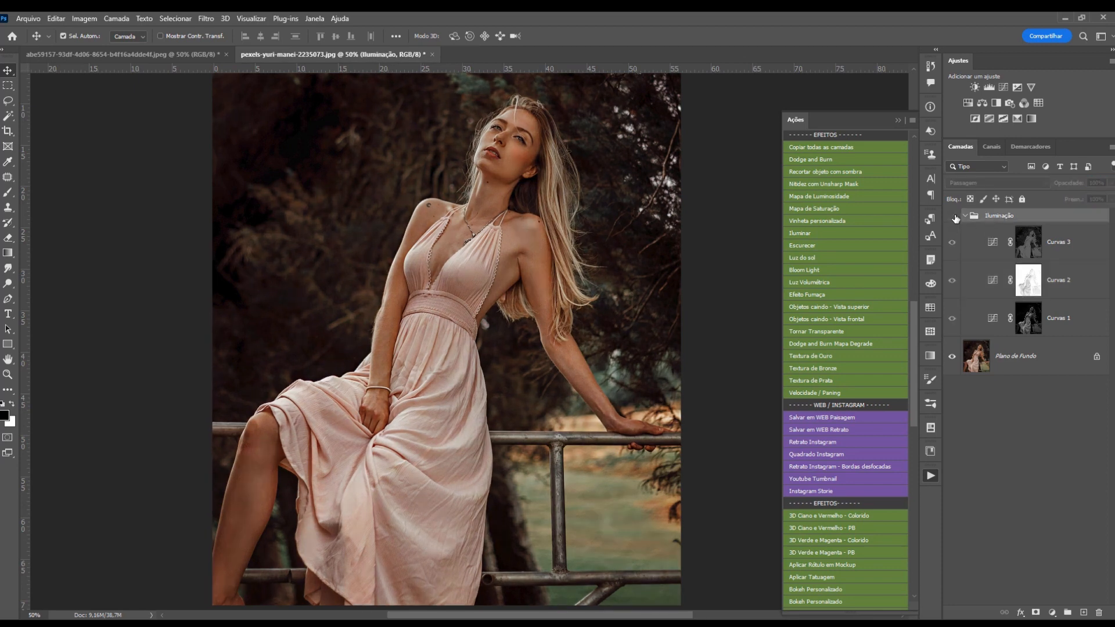
click(953, 216)
click(952, 217)
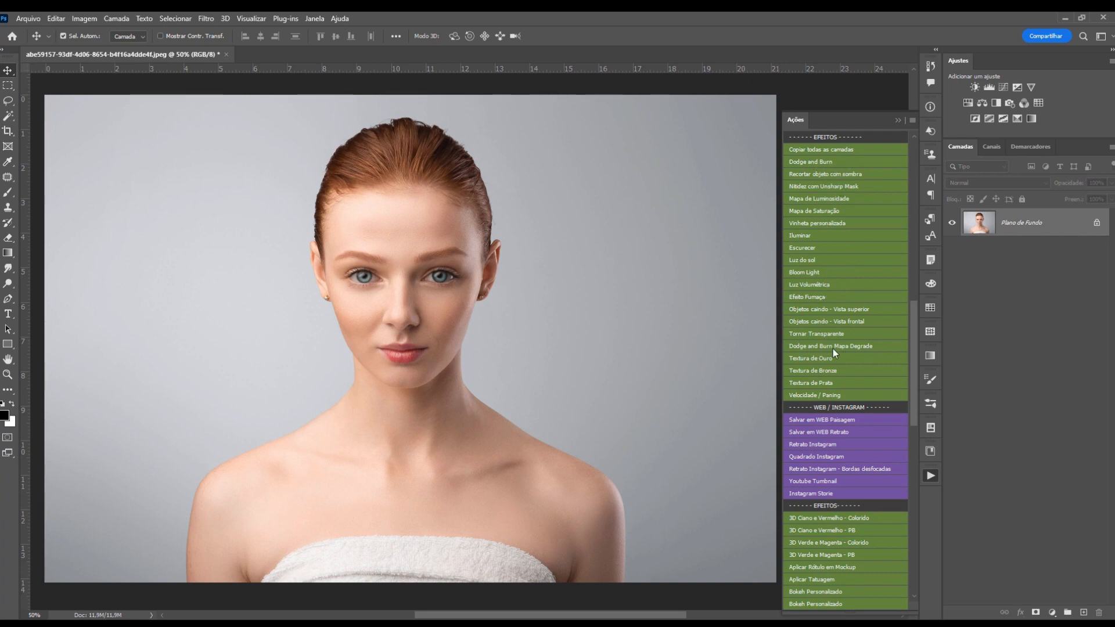
Run the Dodge and Burn Mapa Degrade action on the red-haired portrait, and open its gradient map for editing.
click(856, 346)
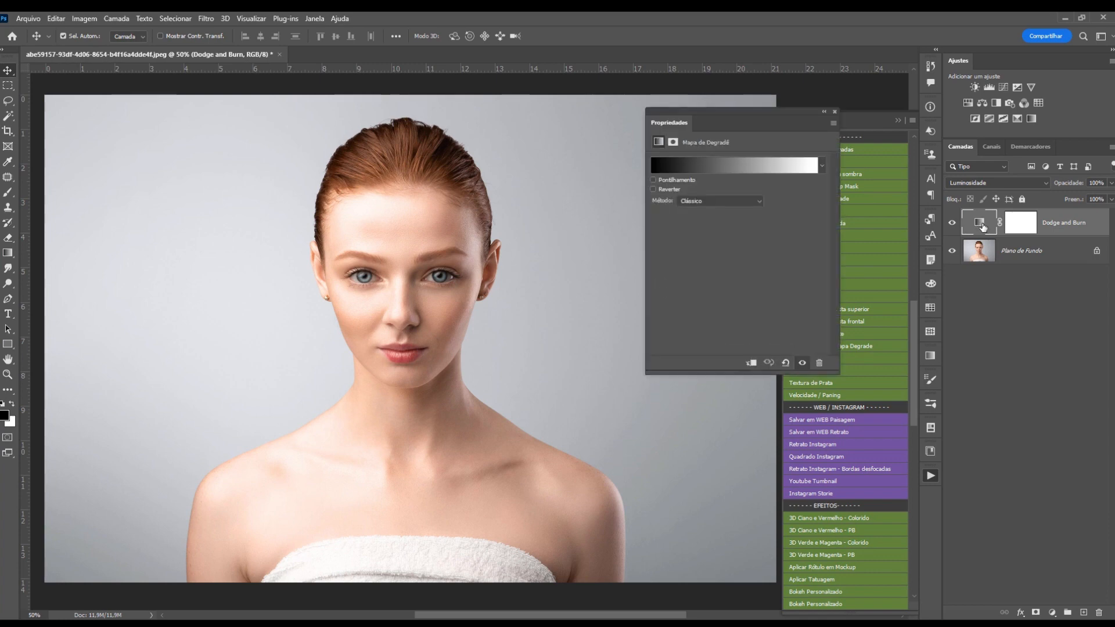
double_click(979, 224)
click(715, 168)
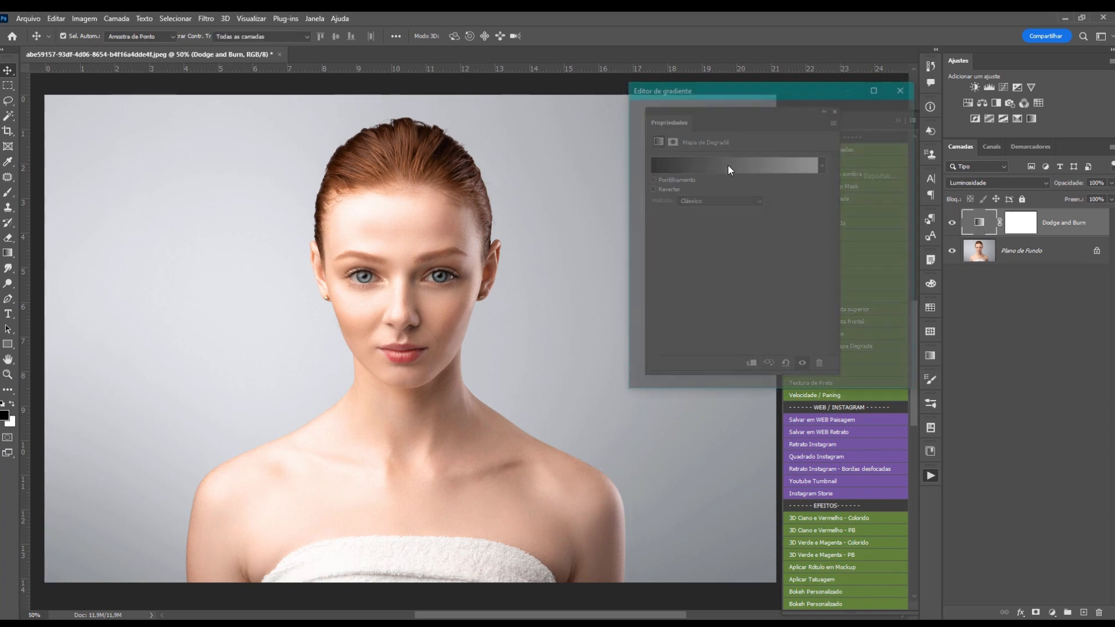
drag(761, 93, 728, 122)
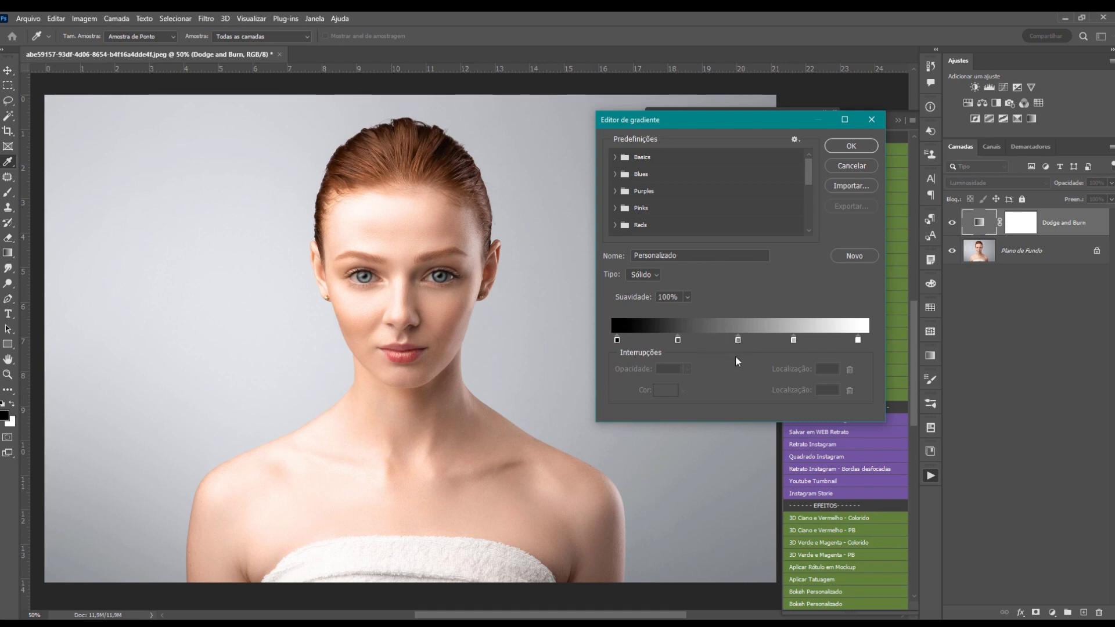
Darken the gradient map with the mid-grey stop at 58%, the dark-grey at 33%, and the lighter stops shifted toward white, and compare the portrait.
drag(738, 340, 761, 339)
click(806, 341)
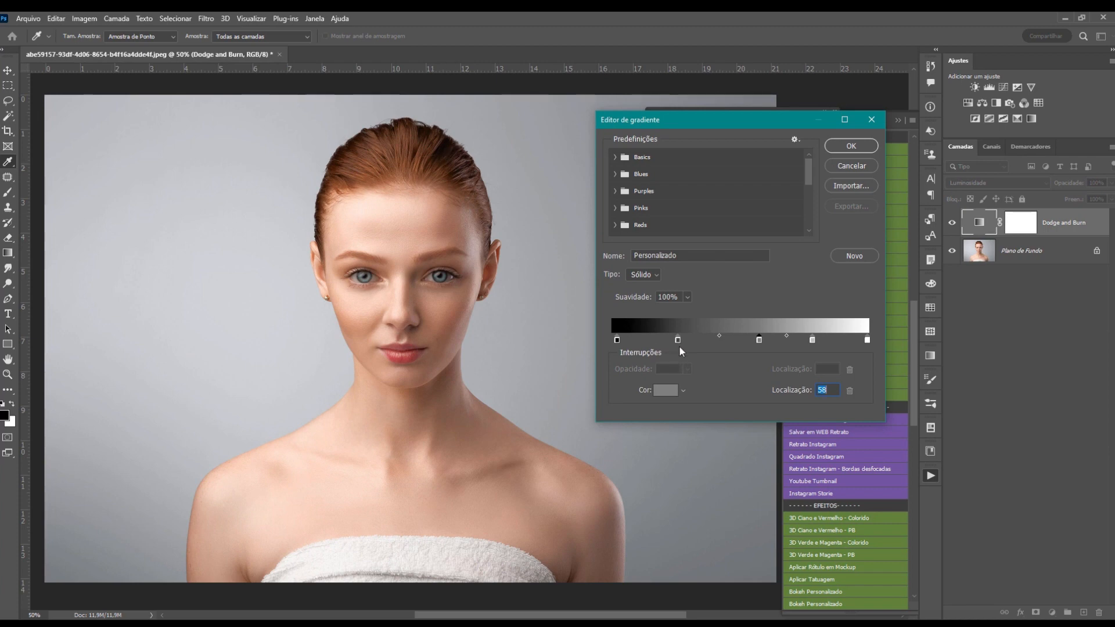
drag(677, 339, 696, 340)
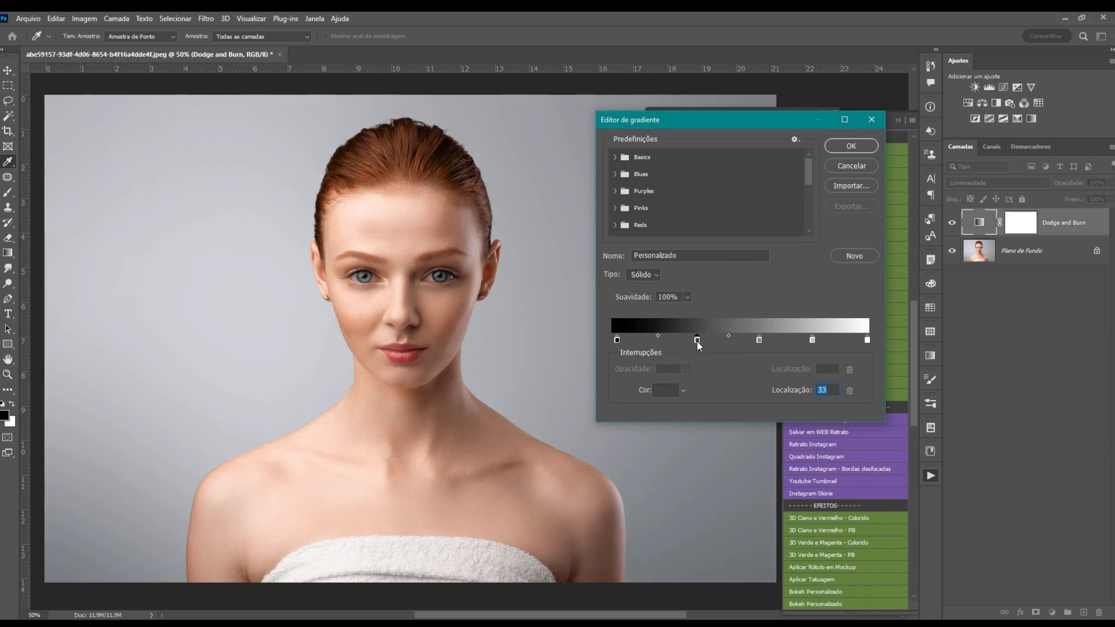
click(617, 340)
click(851, 145)
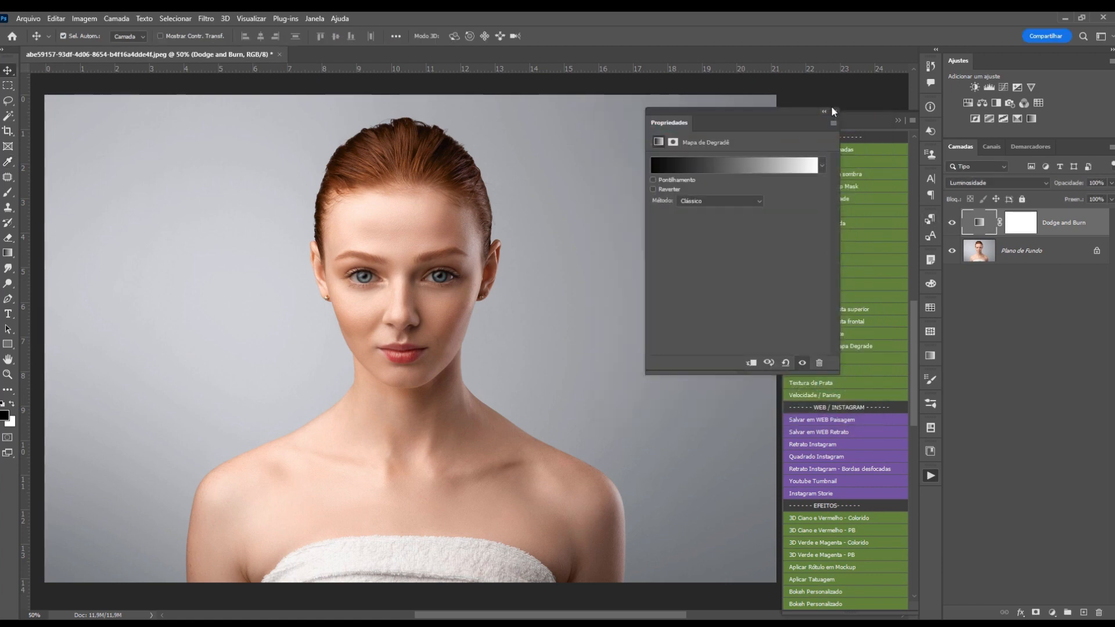
click(835, 112)
click(953, 223)
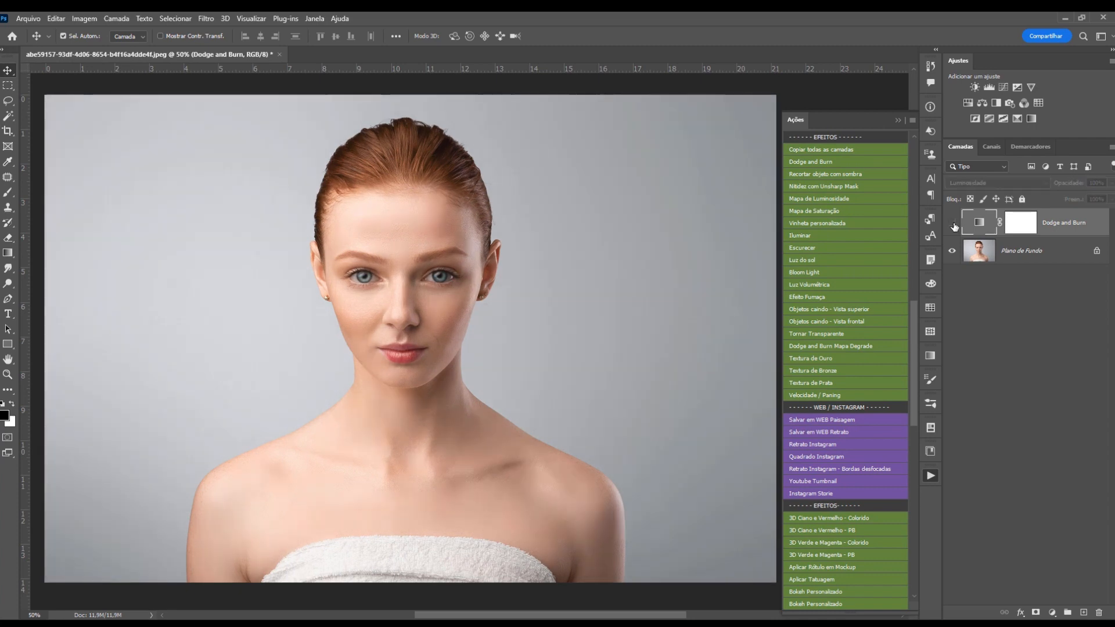
click(952, 223)
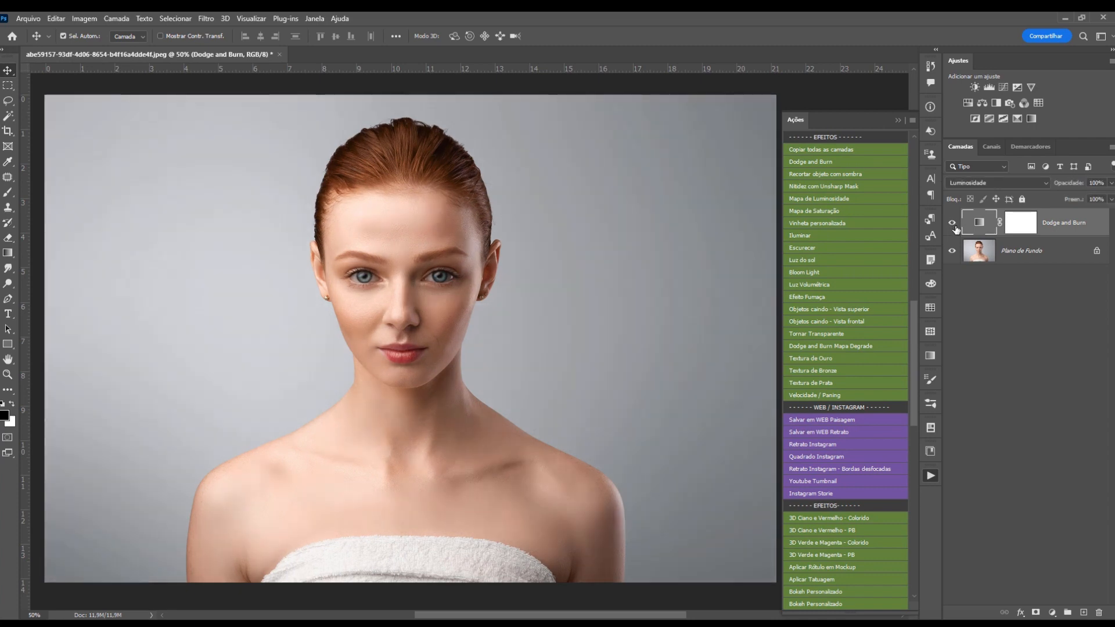
Invert the Dodge and Burn layer mask to black, and ready the Brush tool with white as the foreground colour.
click(1016, 226)
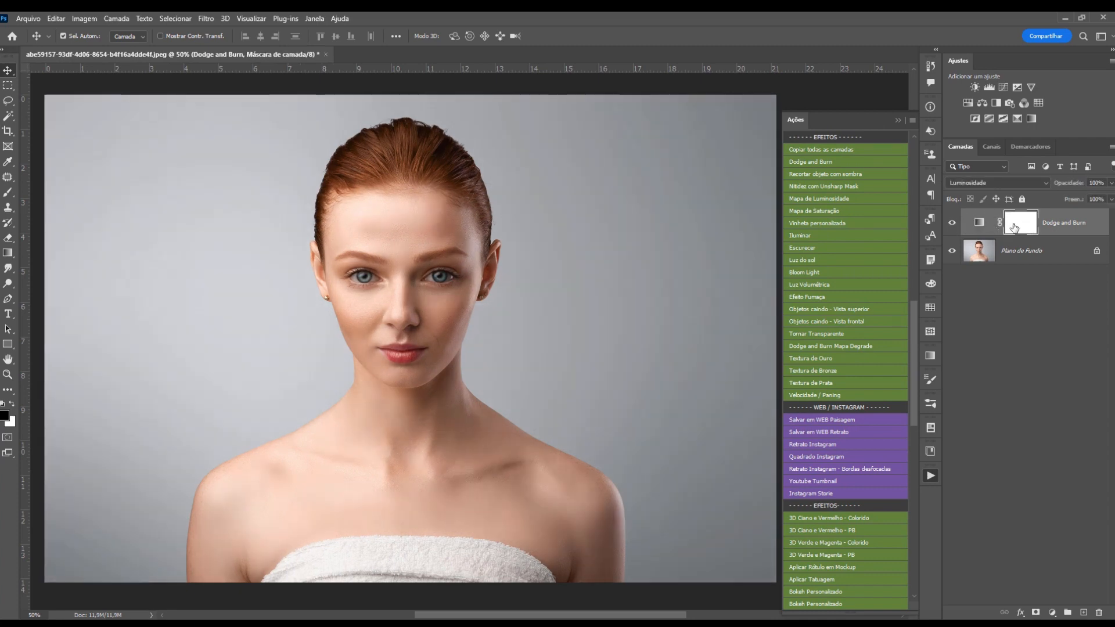
key(ctrl+i)
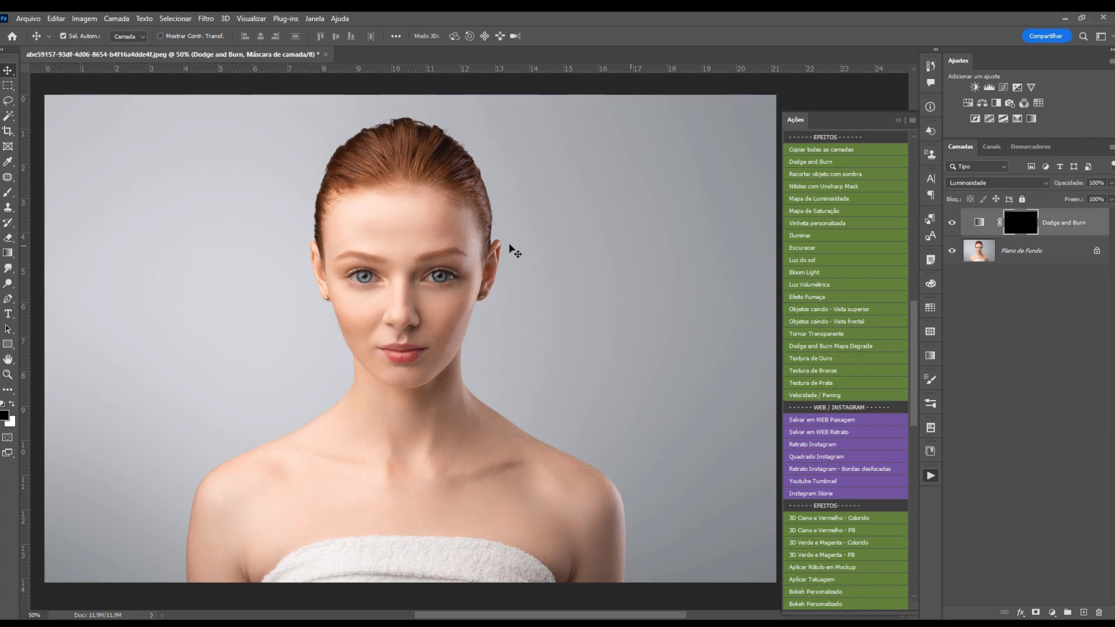
click(9, 193)
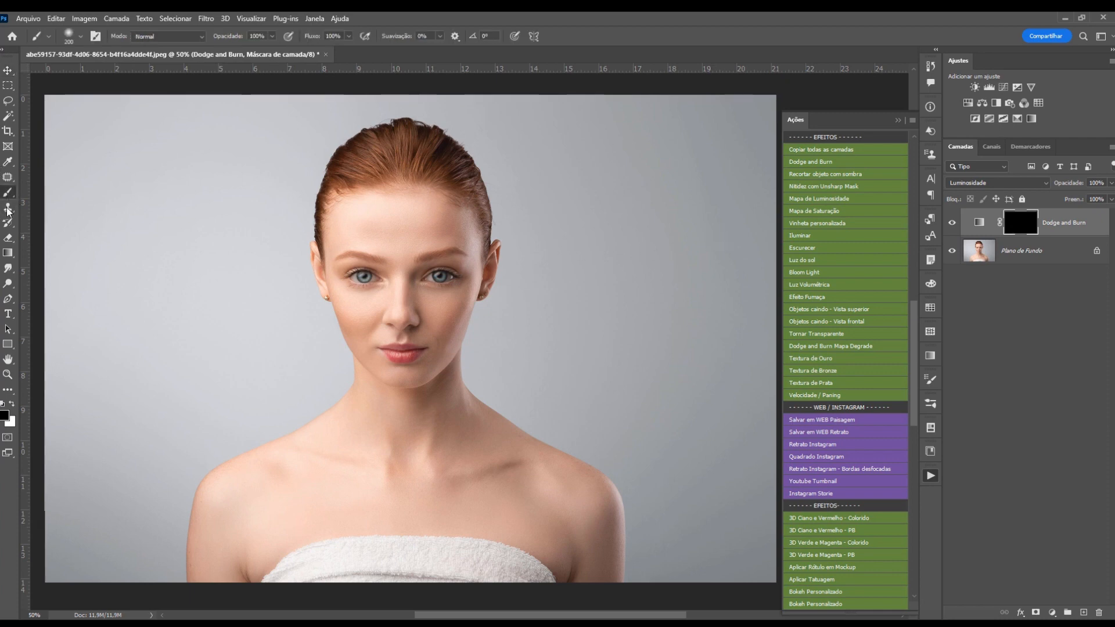
click(13, 405)
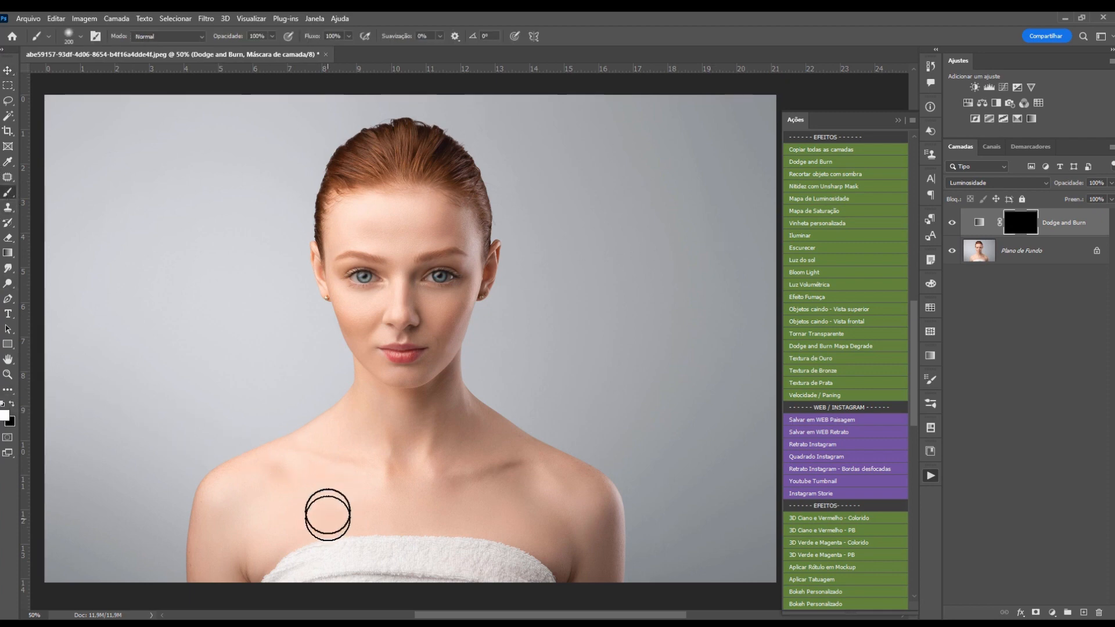
Paint white on the mask over the shoulders and chest with a 400 px brush, and over the neck with a 200 px brush.
key(bracketright)
key(bracketright)
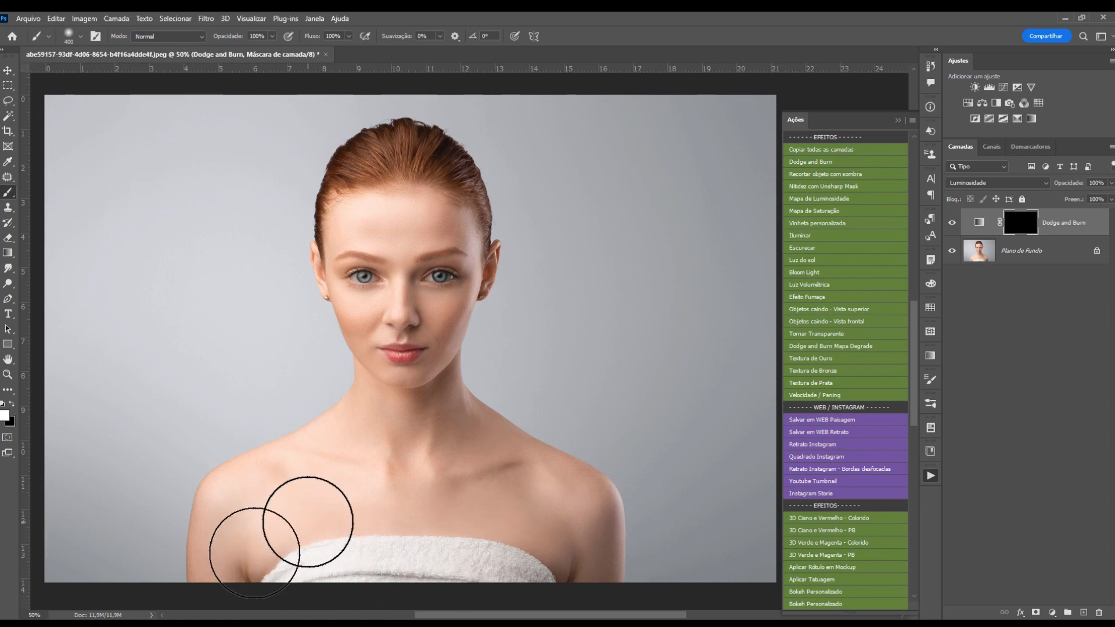
drag(420, 518, 453, 477)
key(bracketleft)
key(bracketleft)
key(bracketleft)
key(bracketleft)
mouse_move(431, 391)
mouse_down()
mouse_move(591, 527)
mouse_move(506, 498)
mouse_move(549, 473)
mouse_up()
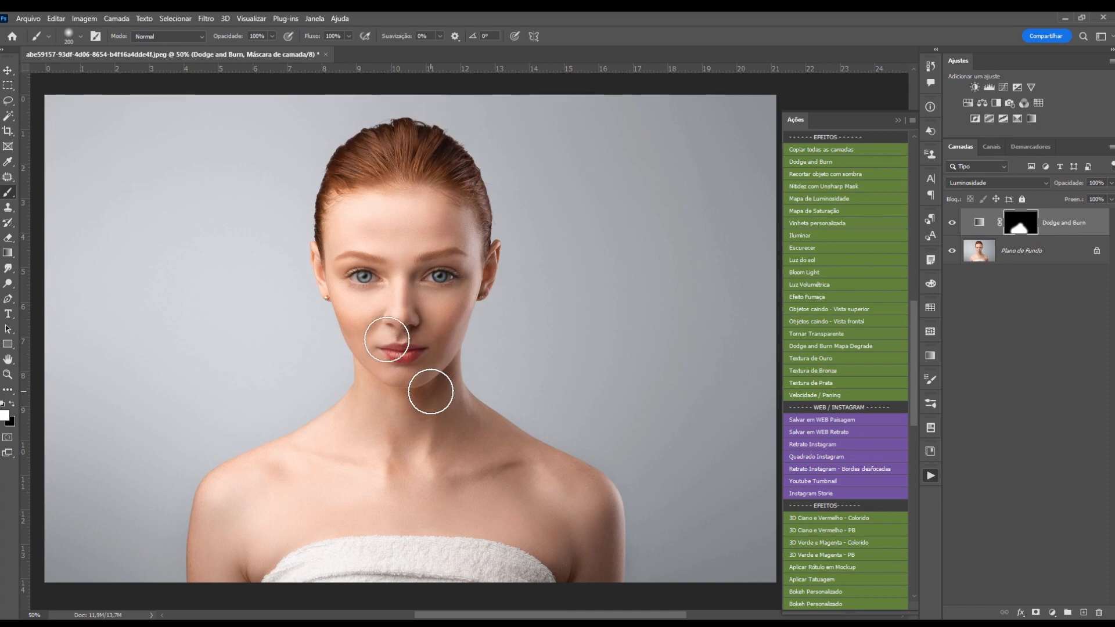
Paint white on the mask over the face, varying the brush size between about 90 and 150 px to follow its contours.
key(bracketleft)
key(bracketleft)
key(bracketleft)
key(bracketleft)
key(bracketleft)
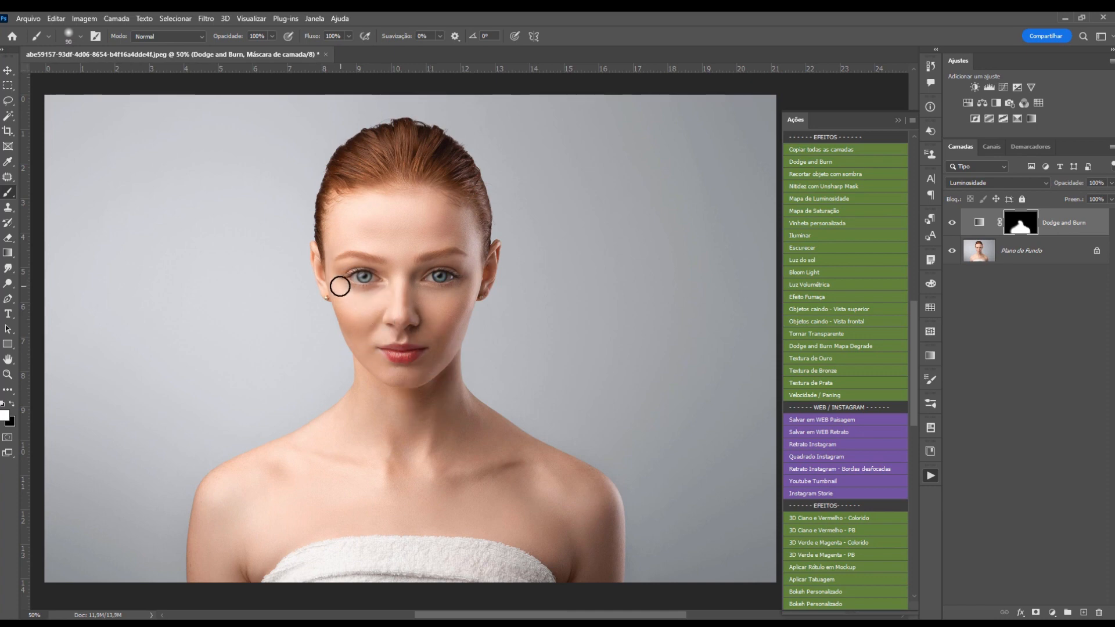
key(bracketright)
key(bracketright)
key(bracketright)
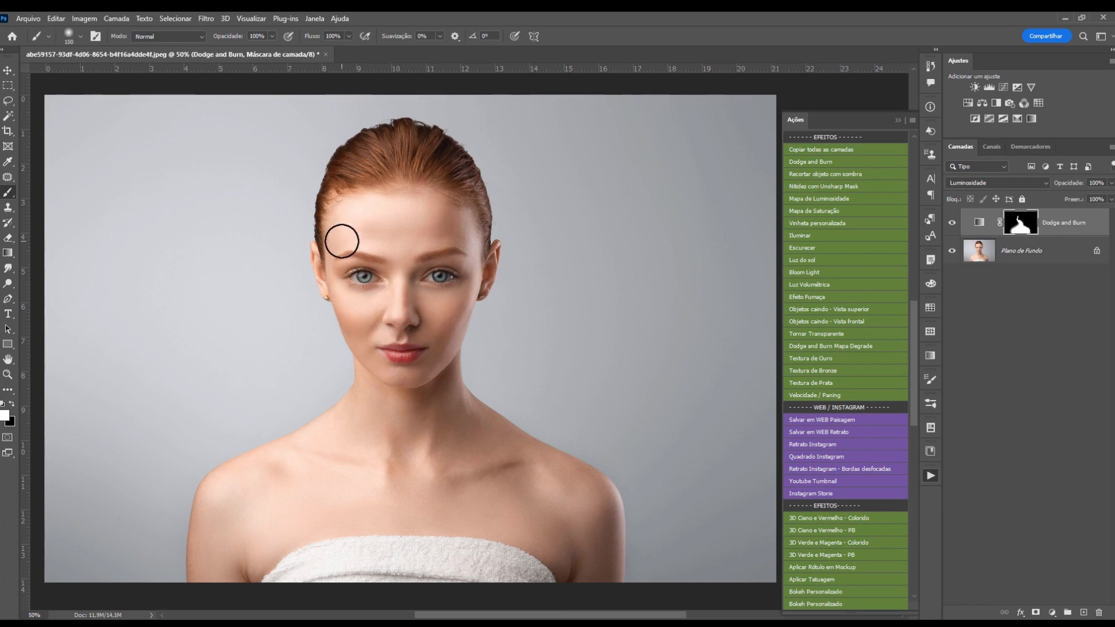
key(bracketleft)
key(bracketleft)
key(bracketleft)
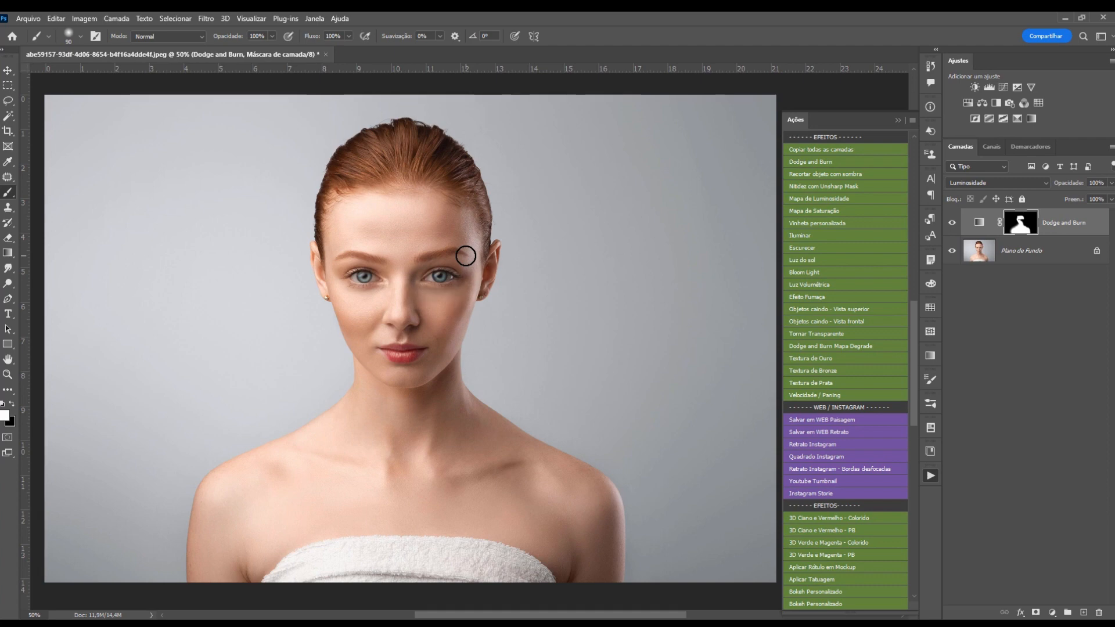
key(bracketright)
key(bracketright)
key(bracketright)
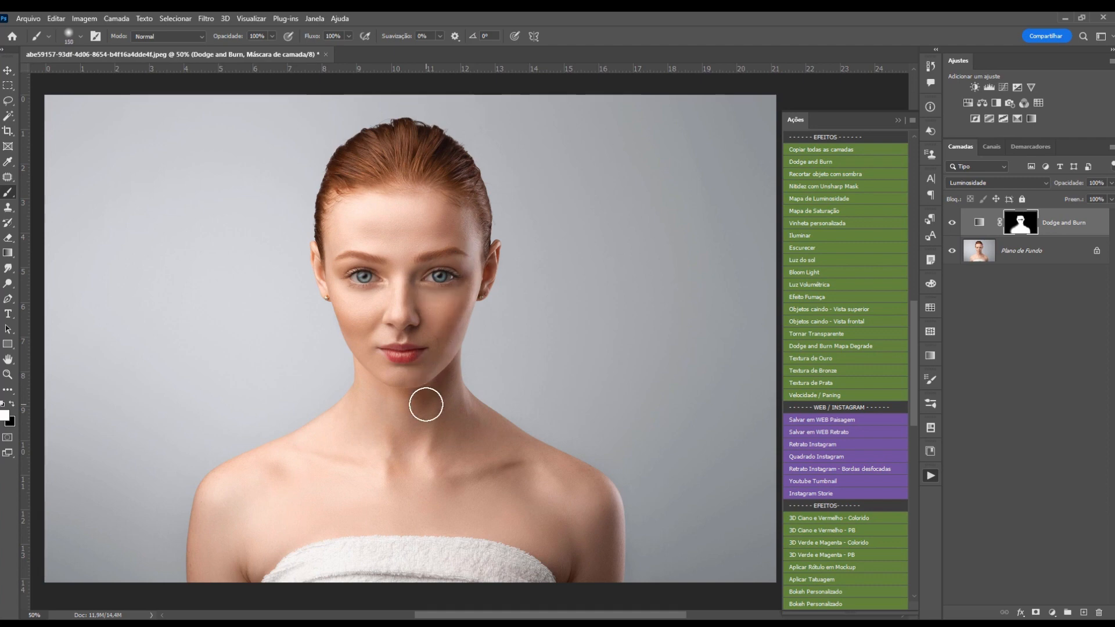
key(bracketleft)
key(bracketleft)
key(bracketleft)
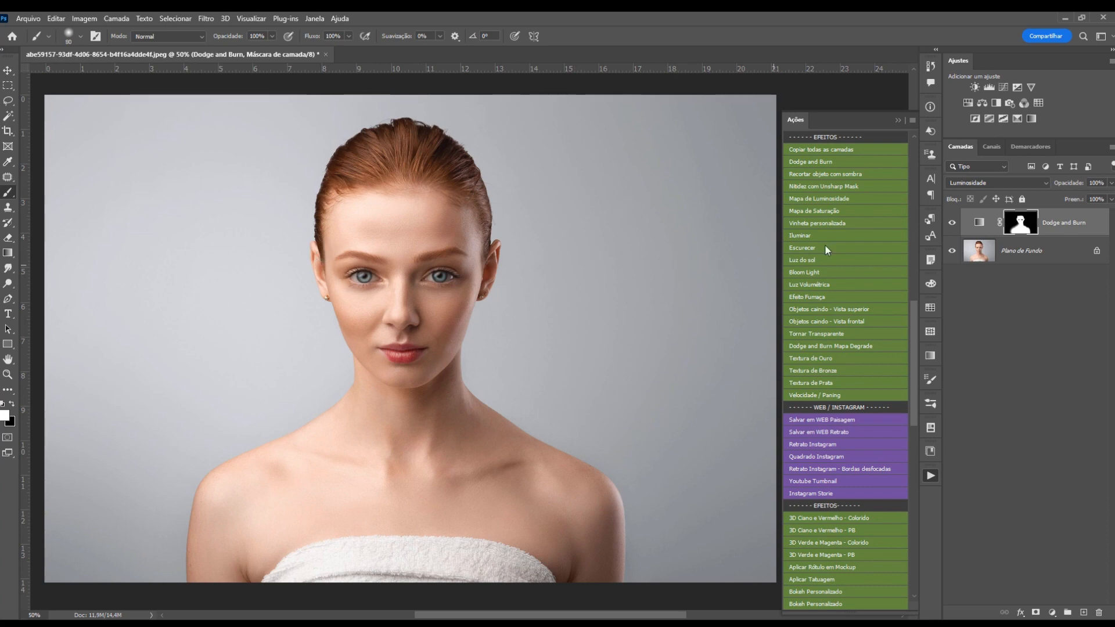
Compare the portrait with the masked Dodge and Burn layer hidden, and reduce the brush size to 50 px.
click(951, 223)
click(952, 223)
click(952, 223)
click(952, 223)
key(bracketleft)
key(bracketleft)
key(bracketleft)
key(bracketleft)
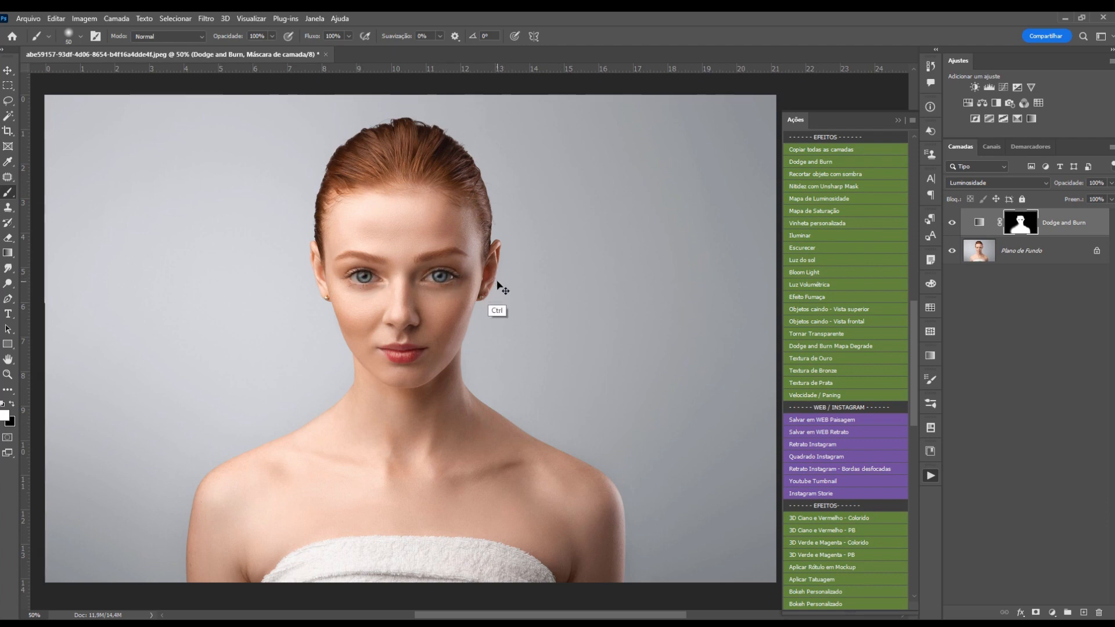
Run Dodge and Burn Mapa Degrade again, and brighten its gradient with black at 0%, mid-grey at 43% and light grey shifted toward black.
click(812, 346)
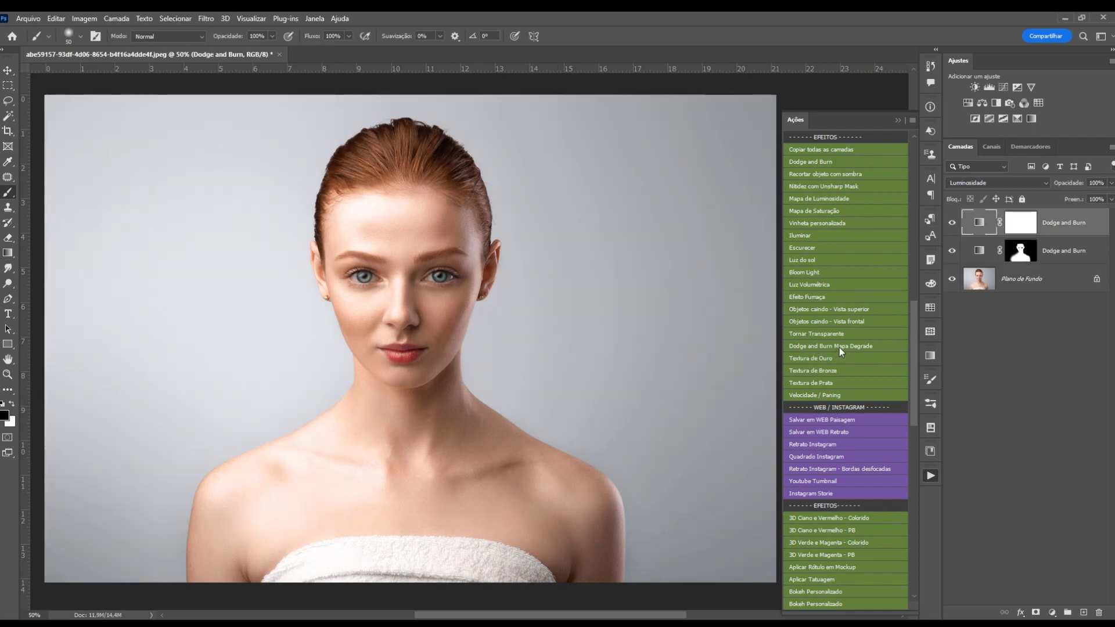
double_click(980, 225)
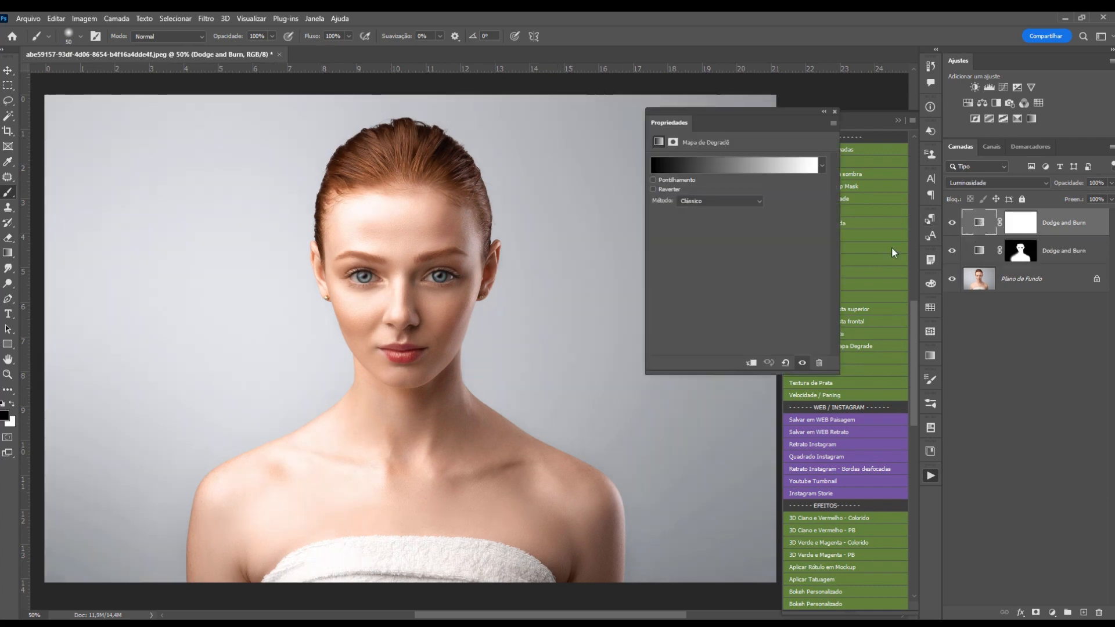
click(719, 161)
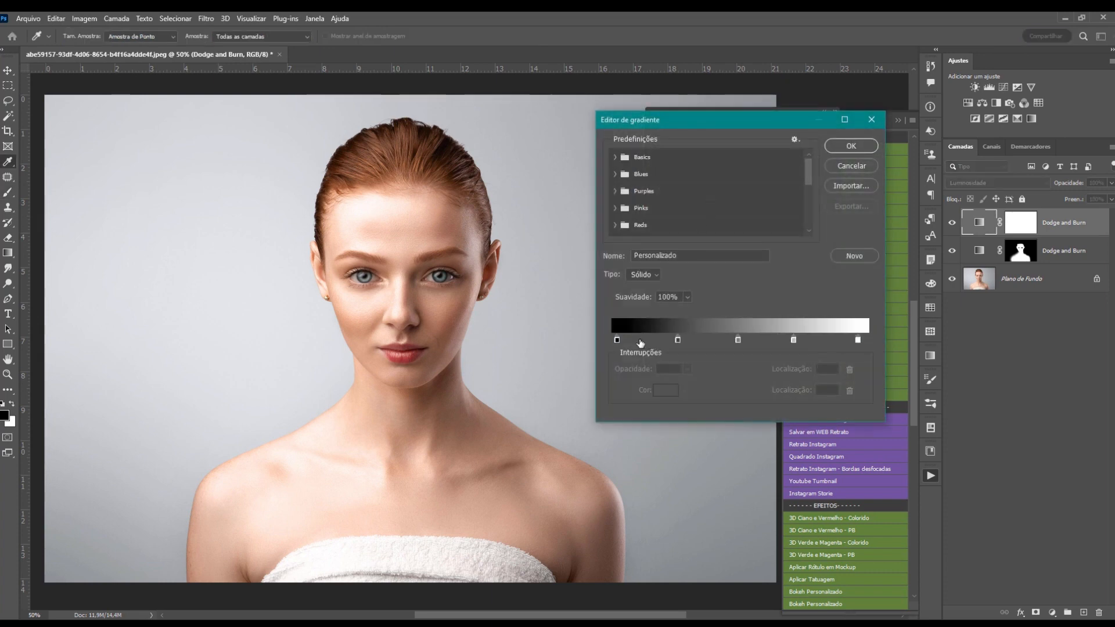
drag(617, 340, 598, 344)
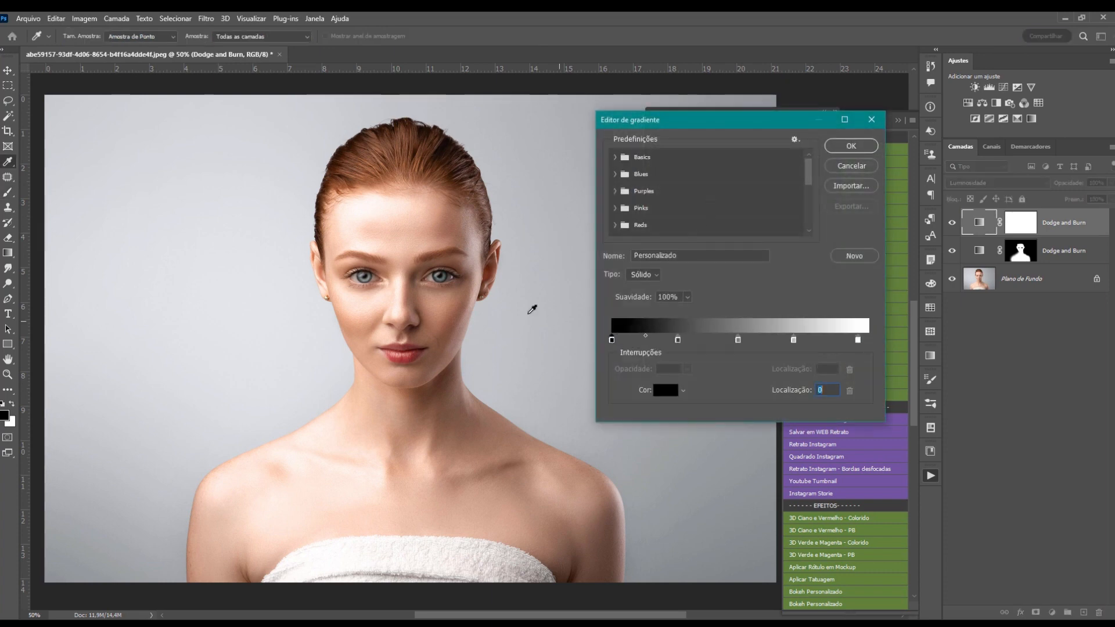
drag(793, 345, 720, 341)
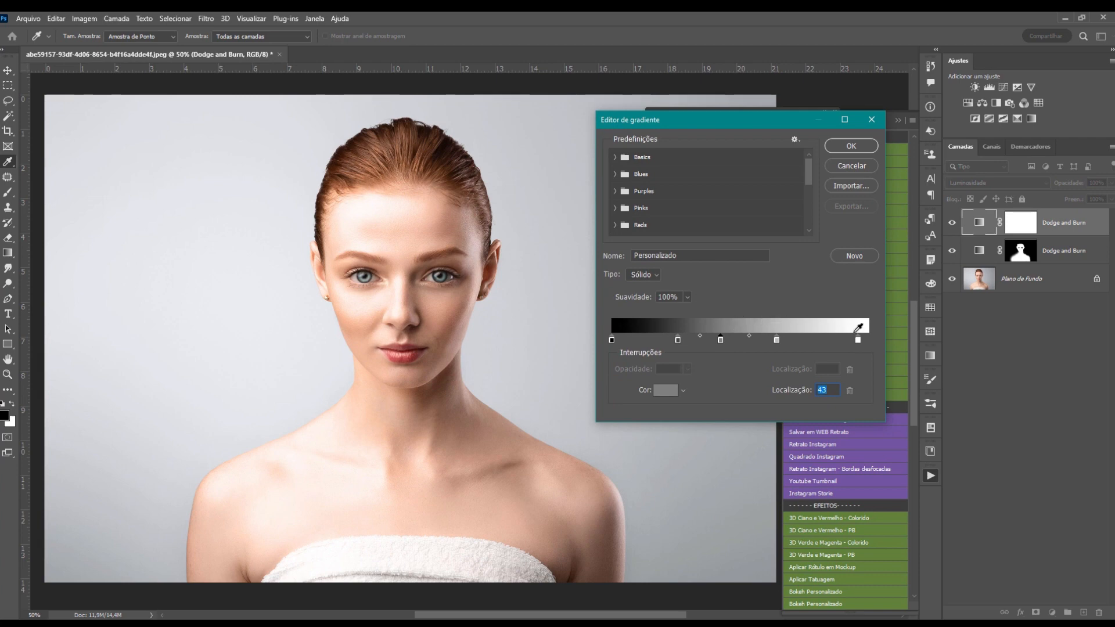
click(855, 147)
Invert the new layer's mask to black, and paint white over both irises with a 25 px brush to brighten them.
click(1016, 225)
key(ctrl+i)
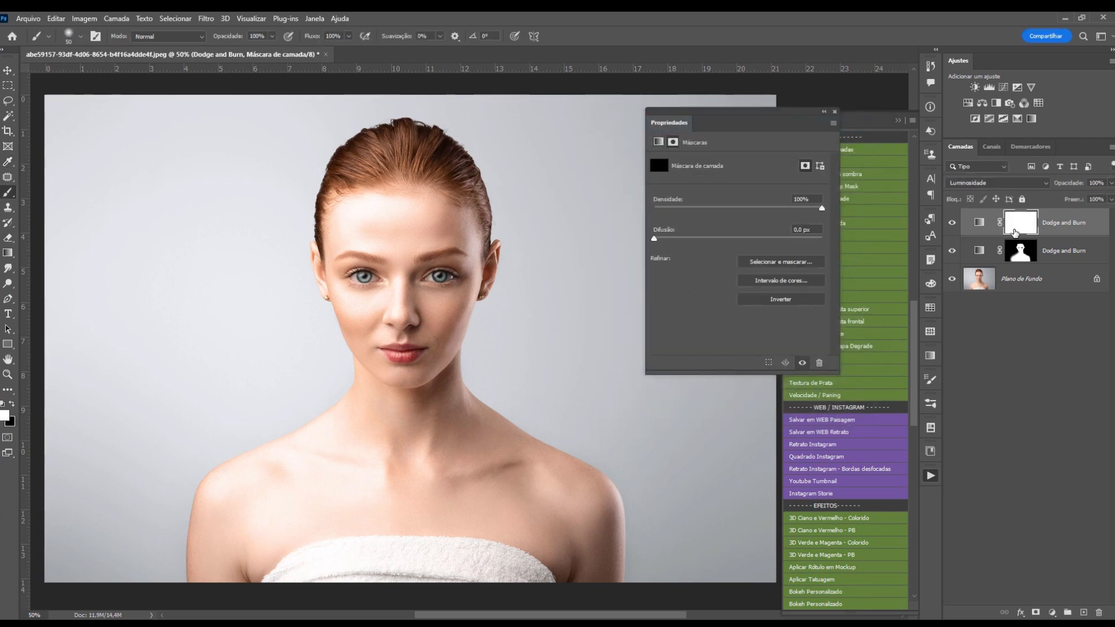
scroll(416, 287, up, 2)
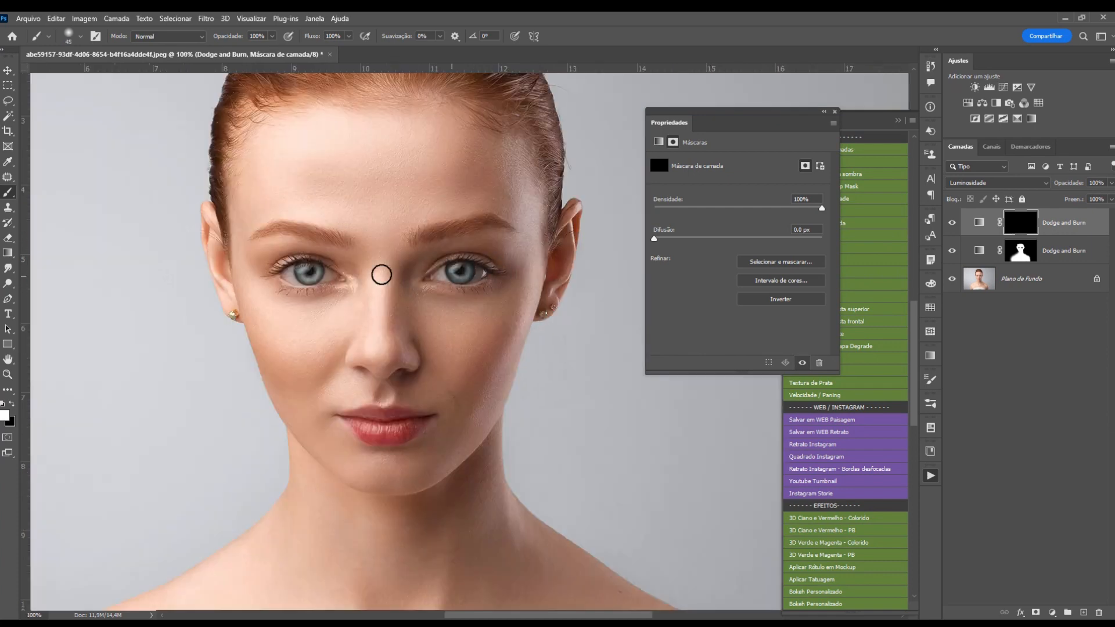
key(bracketleft)
key(bracketleft)
key(bracketleft)
key(bracketleft)
key(bracketleft)
click(301, 273)
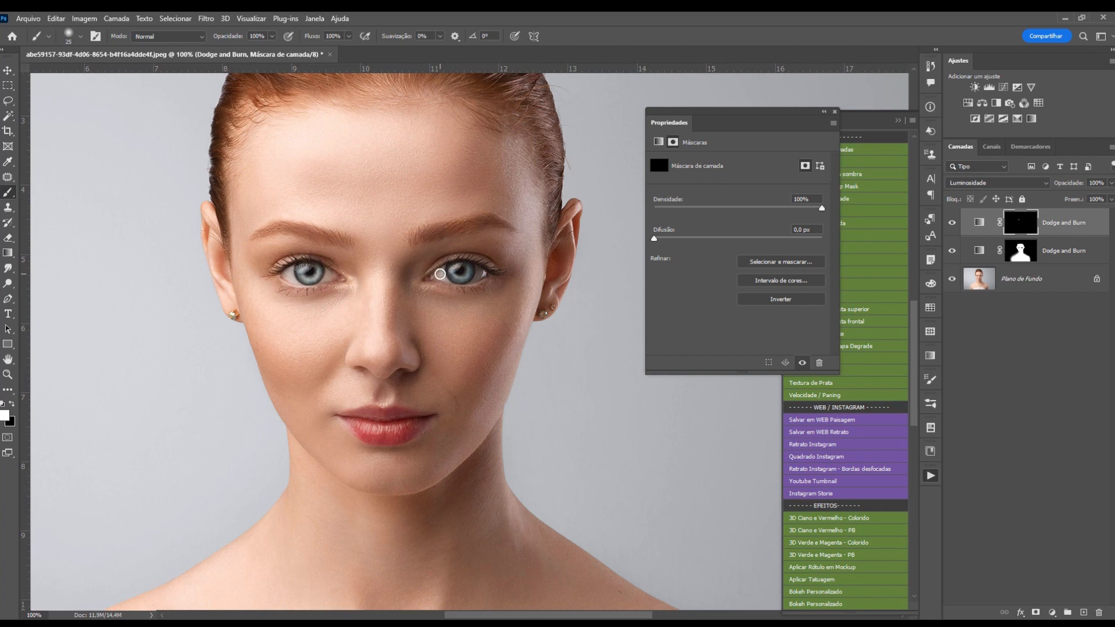
click(440, 274)
Brighten the eye layer's gradient by moving the light-grey stop to 59% and the mid-grey stop slightly toward black.
click(979, 222)
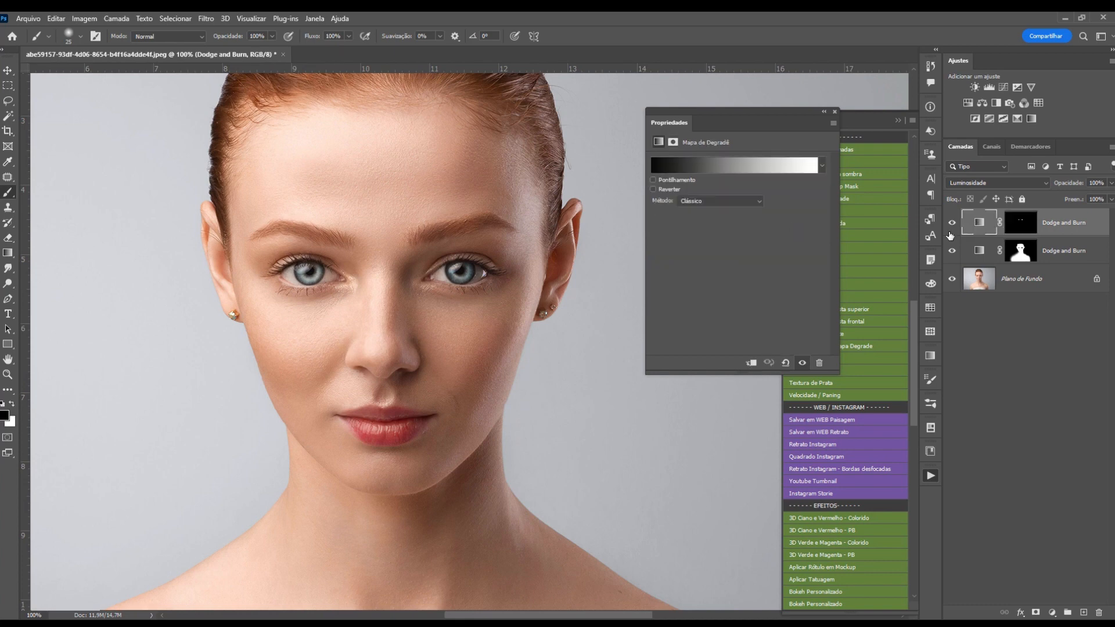
click(762, 165)
click(762, 340)
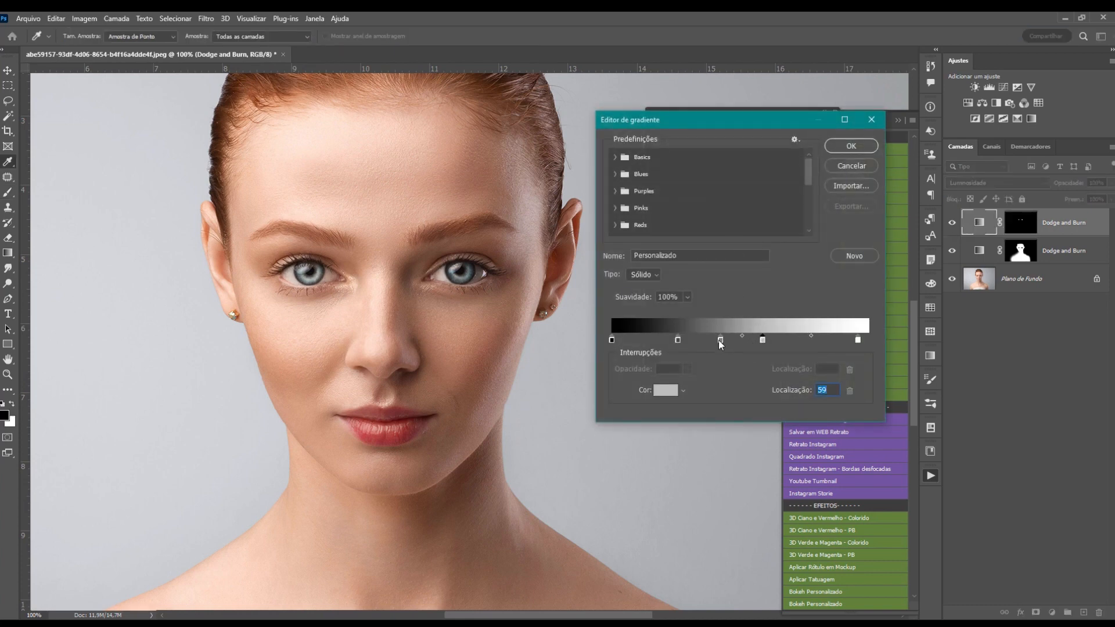
drag(721, 340, 718, 339)
click(869, 149)
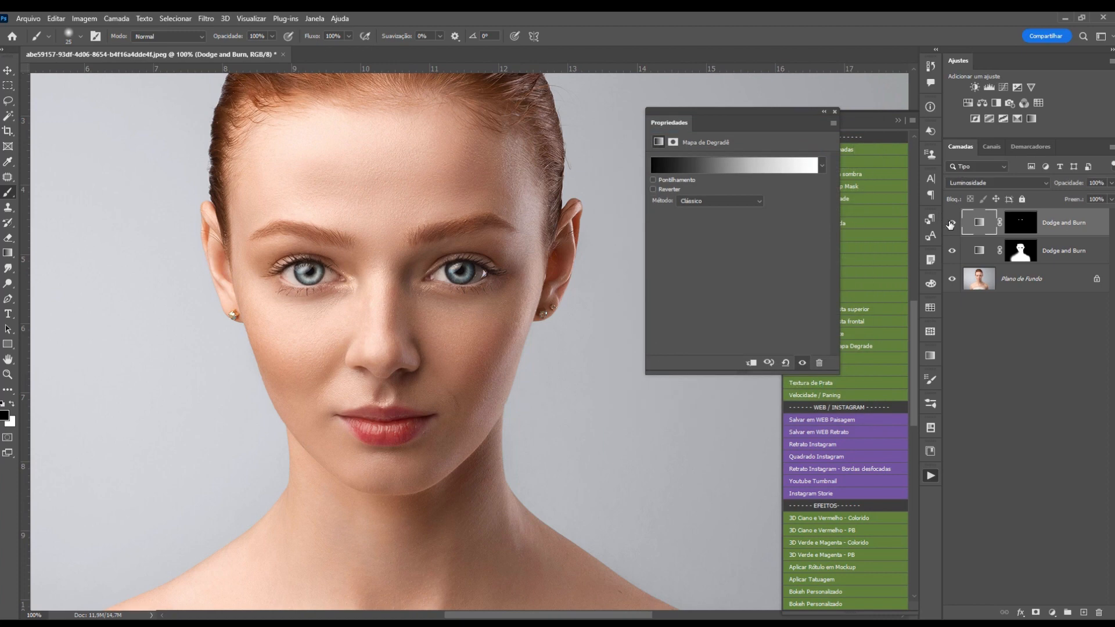
Compare the portrait before and after both Dodge and Burn layers.
click(951, 225)
alt+click(952, 280)
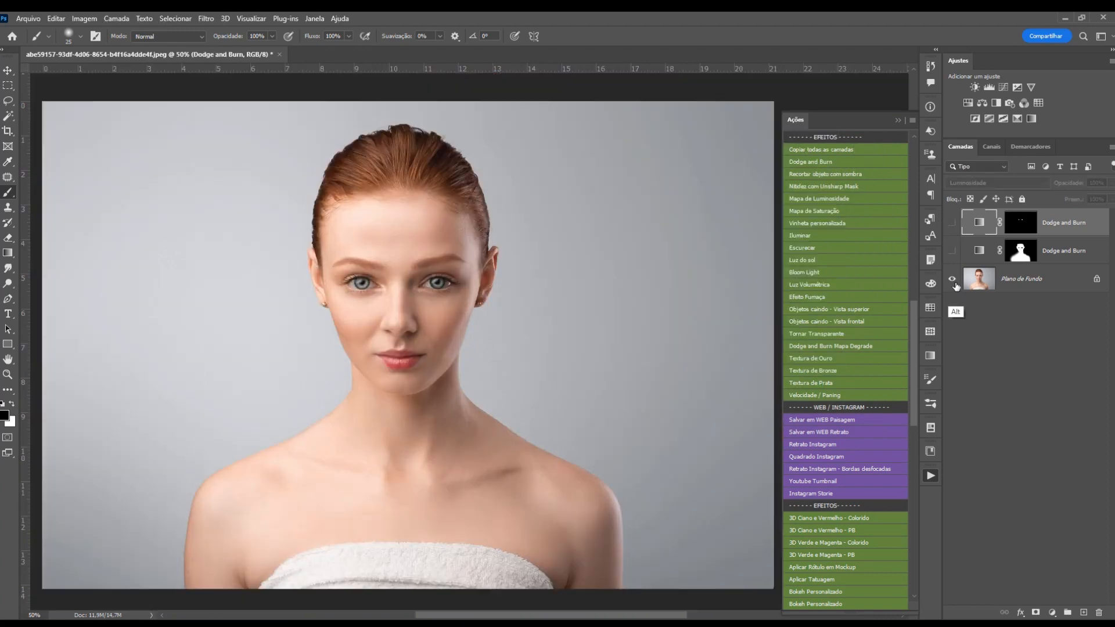
alt+click(952, 281)
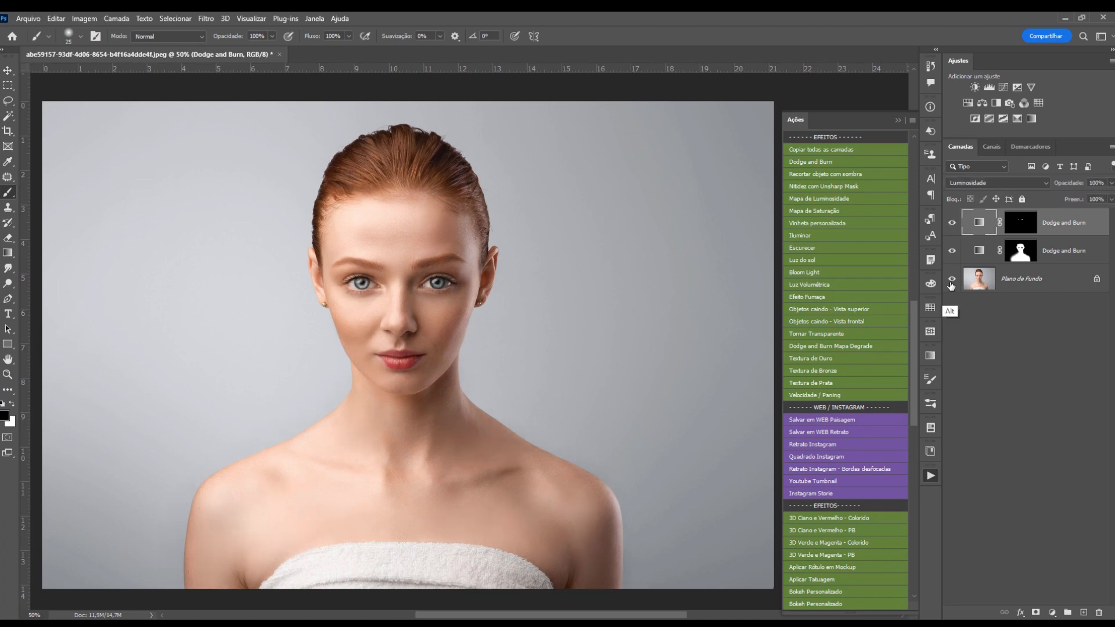
alt+click(952, 280)
alt+click(952, 279)
Soften the skin layer's gradient by moving its dark-grey stop slightly toward black, and compare the portrait with the original.
double_click(981, 251)
click(707, 167)
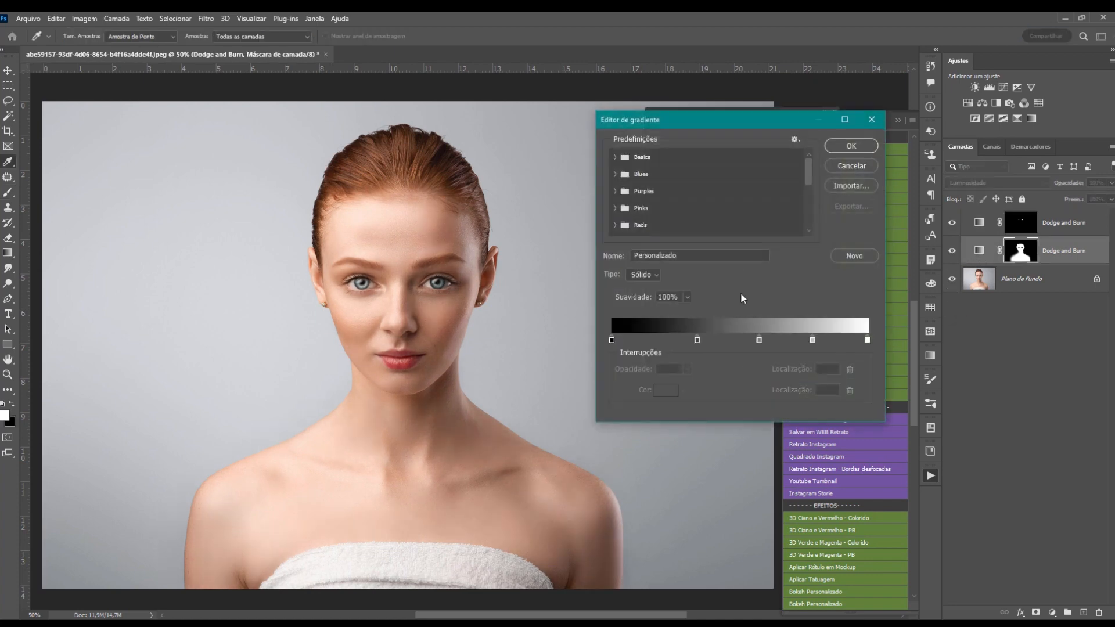
drag(697, 340, 688, 339)
click(829, 147)
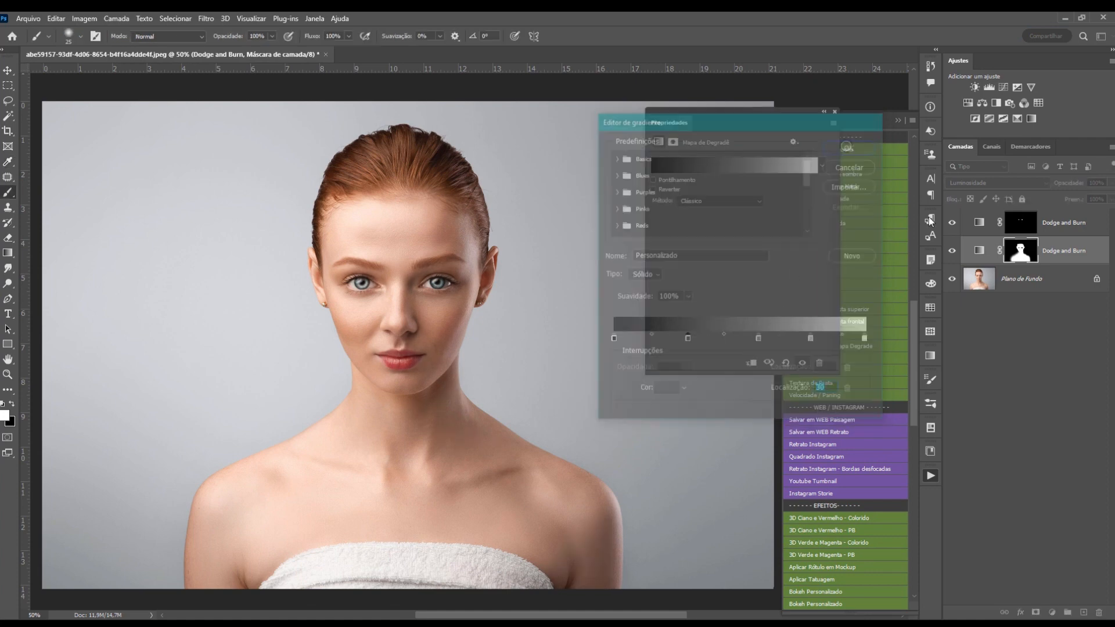
alt+click(952, 280)
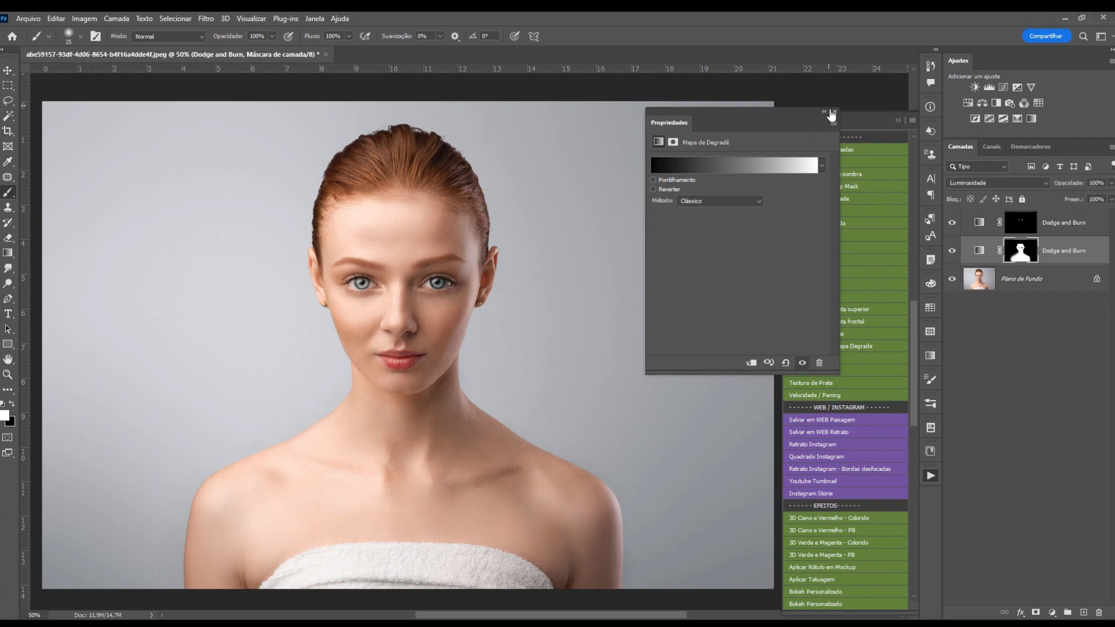